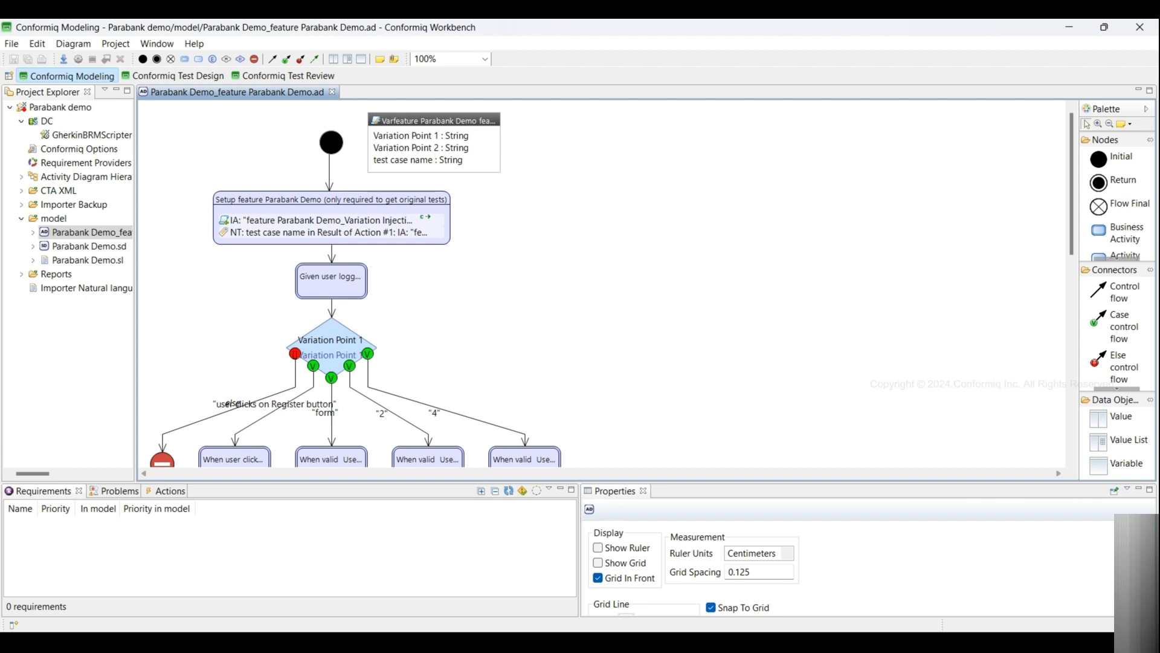
- Switch to Notepad++ to view the Register scenario of the source feature file, then return to the workbench
left_click(727, 568)
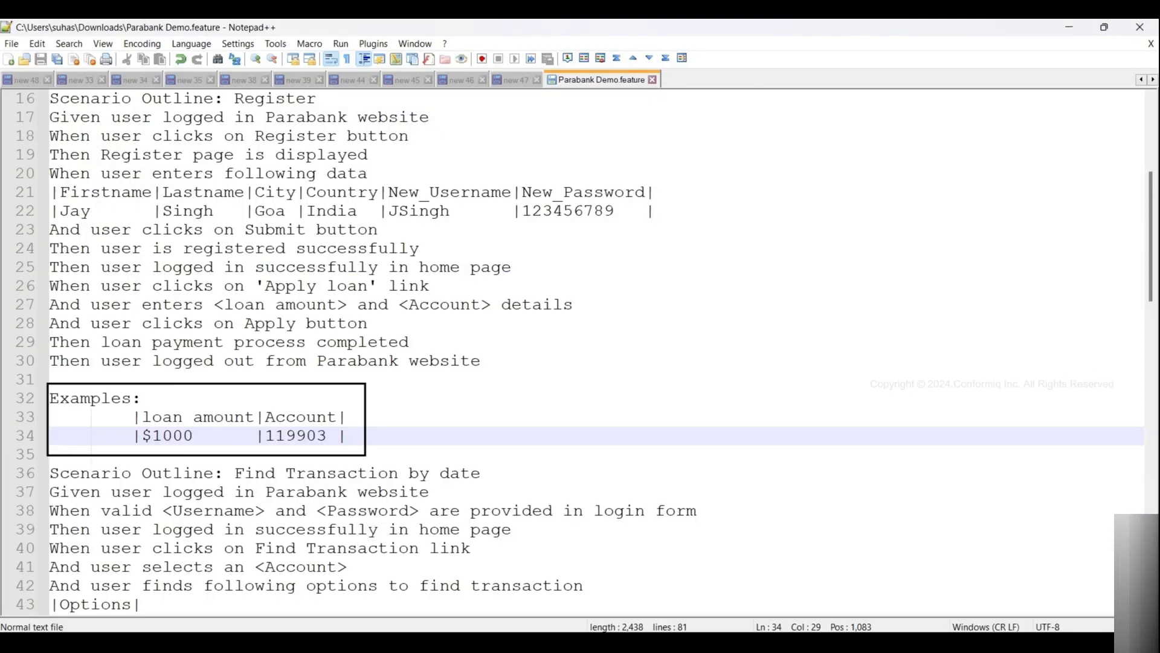
left_click(761, 574)
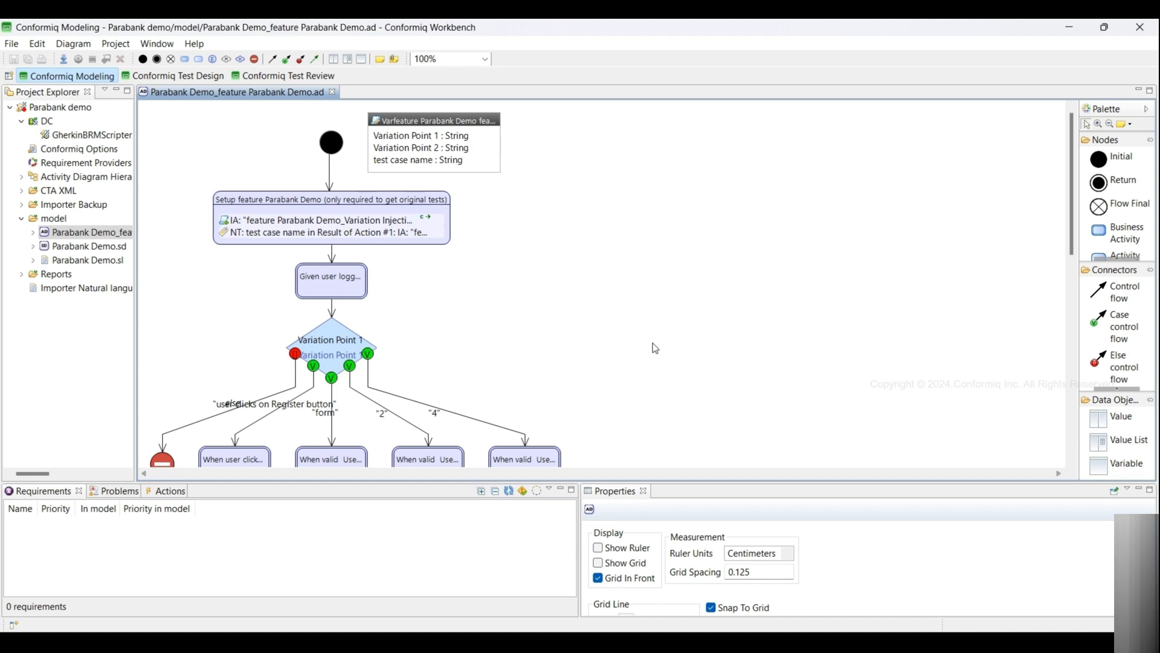
- Open the inline data table of the 'user enters following data' action and change the Firstname value to Jay457
scroll(653, 343, "down", 3)
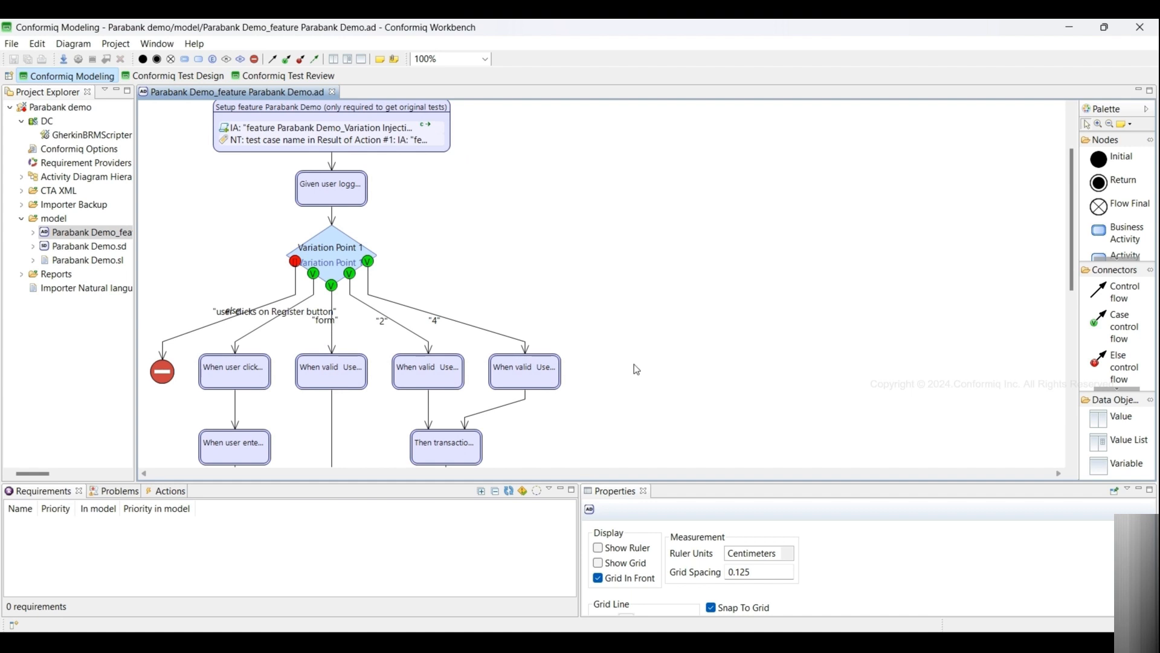
left_click(236, 449)
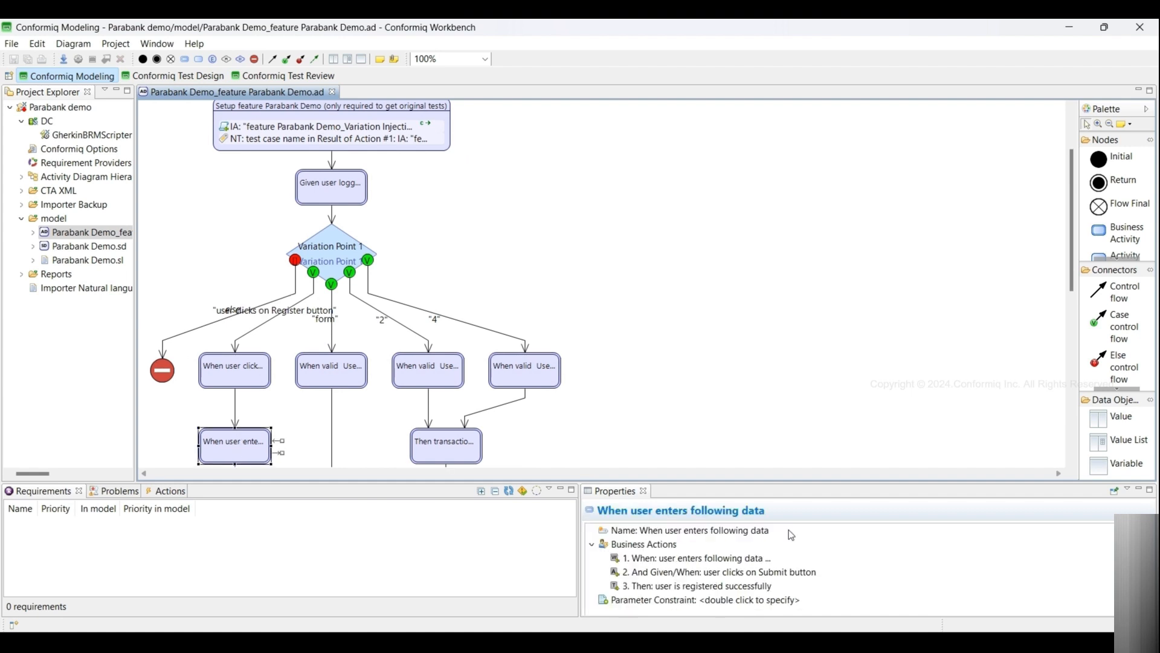
double_click(713, 559)
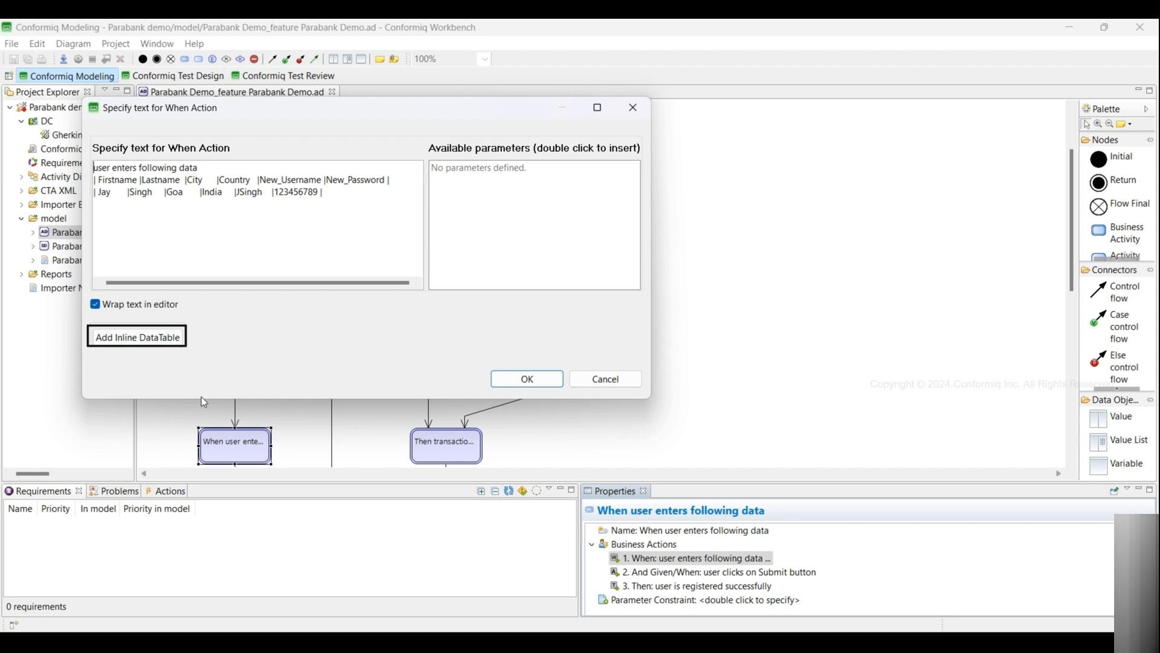
left_click(130, 342)
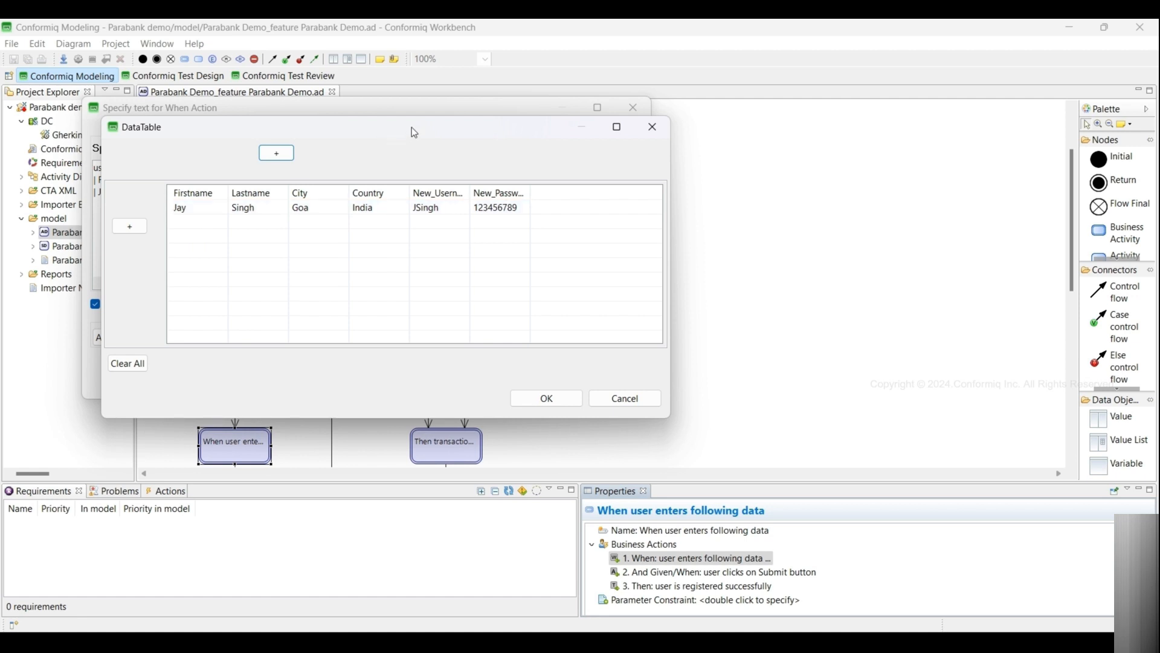
left_click(204, 212)
left_click(200, 209)
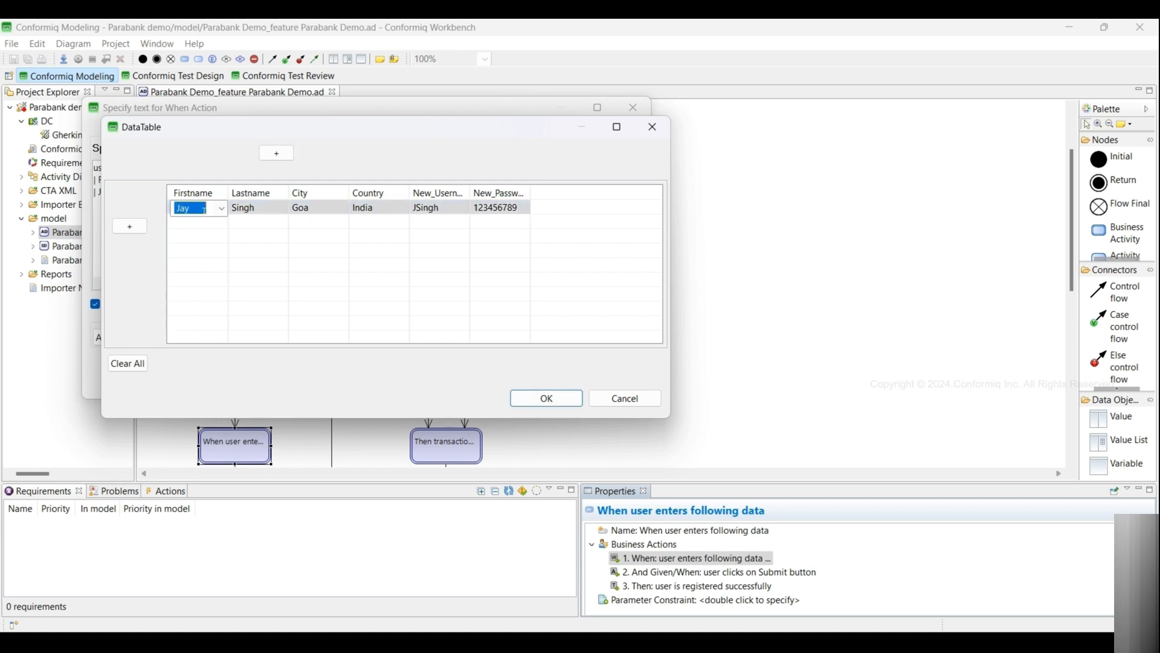
left_click(201, 209)
key("BackSpace")
key("BackSpace")
key("BackSpace")
key("BackSpace")
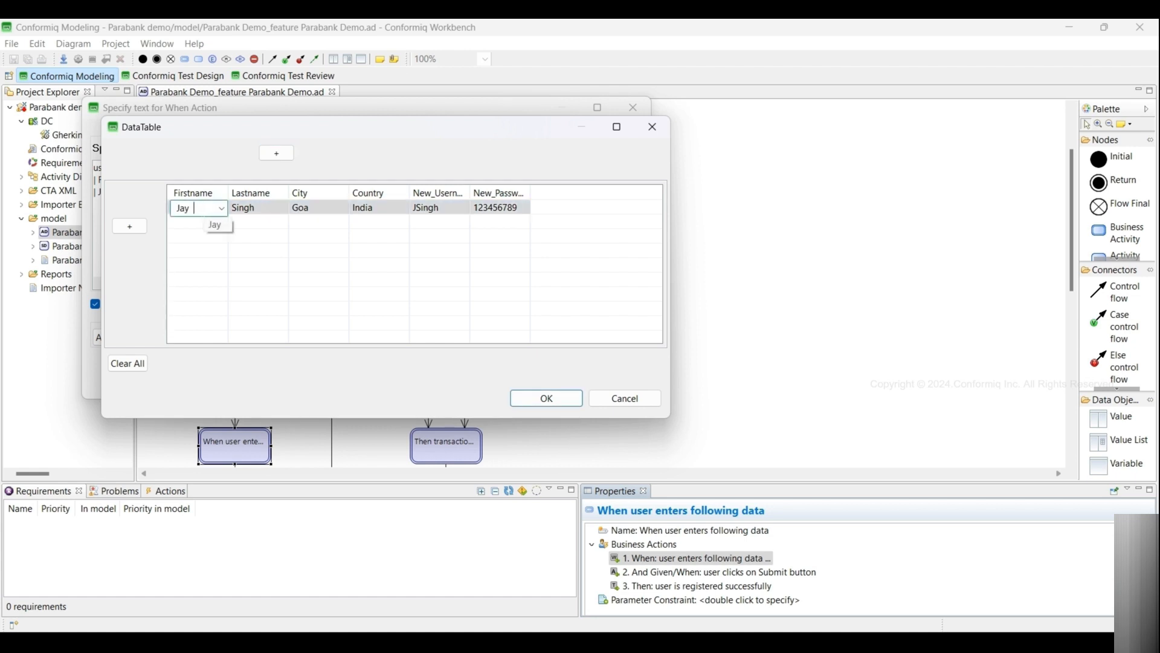
type("y457")
left_click(255, 224)
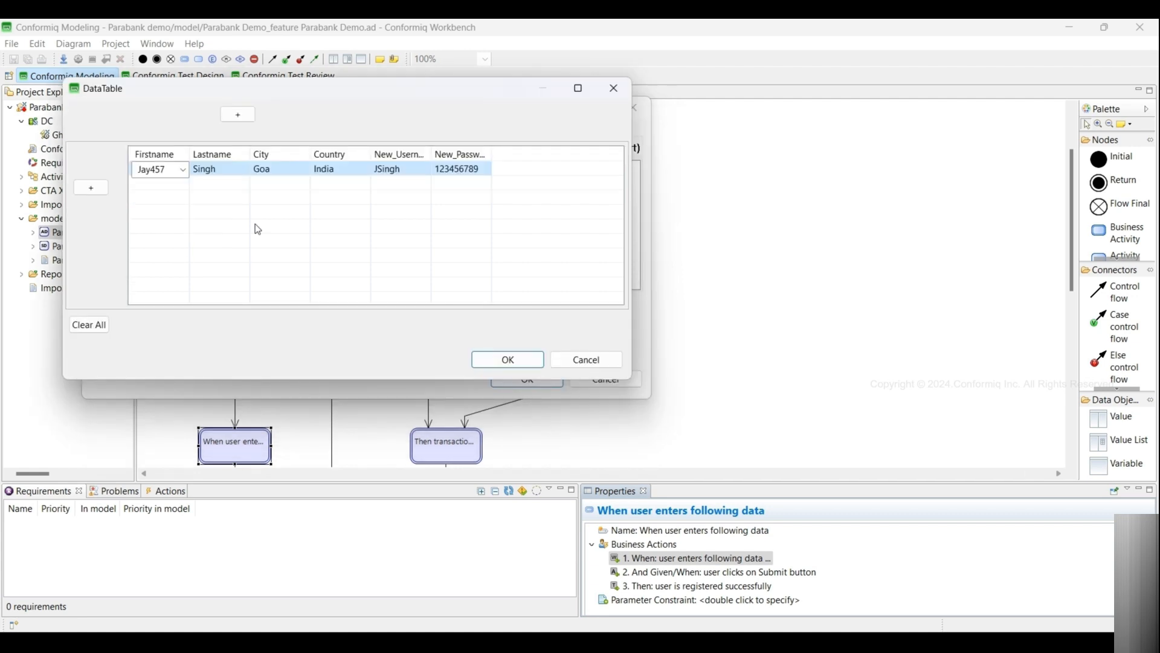
- Apply the edited data table to the action text, replacing the existing table, and save the model
left_click(489, 360)
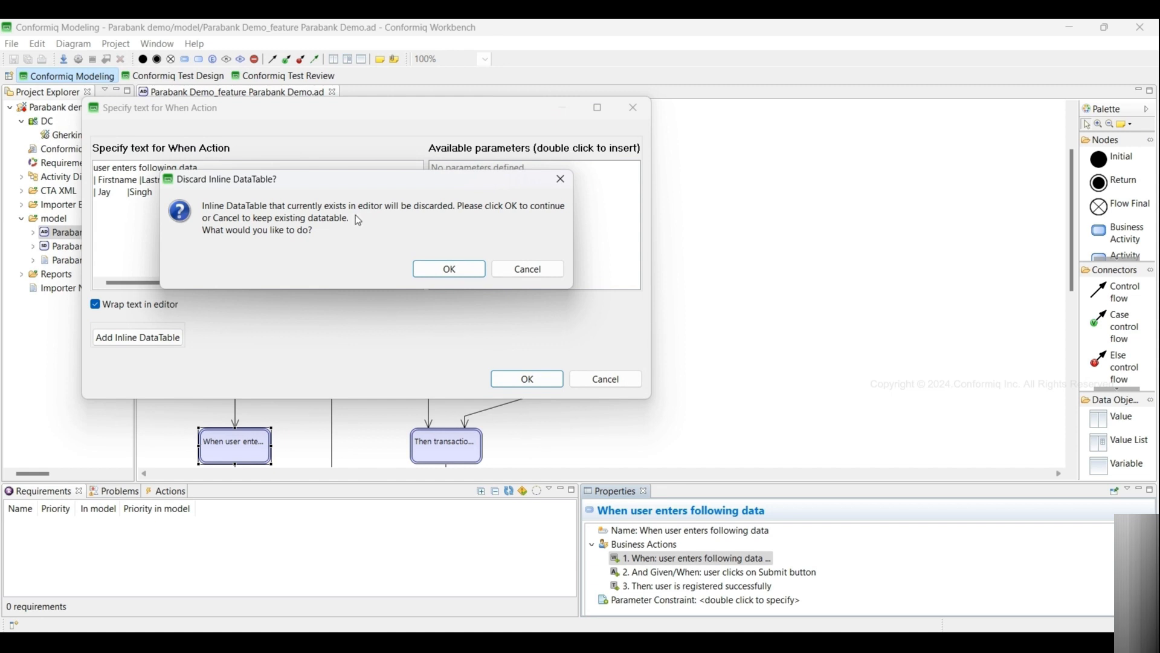
left_click(448, 270)
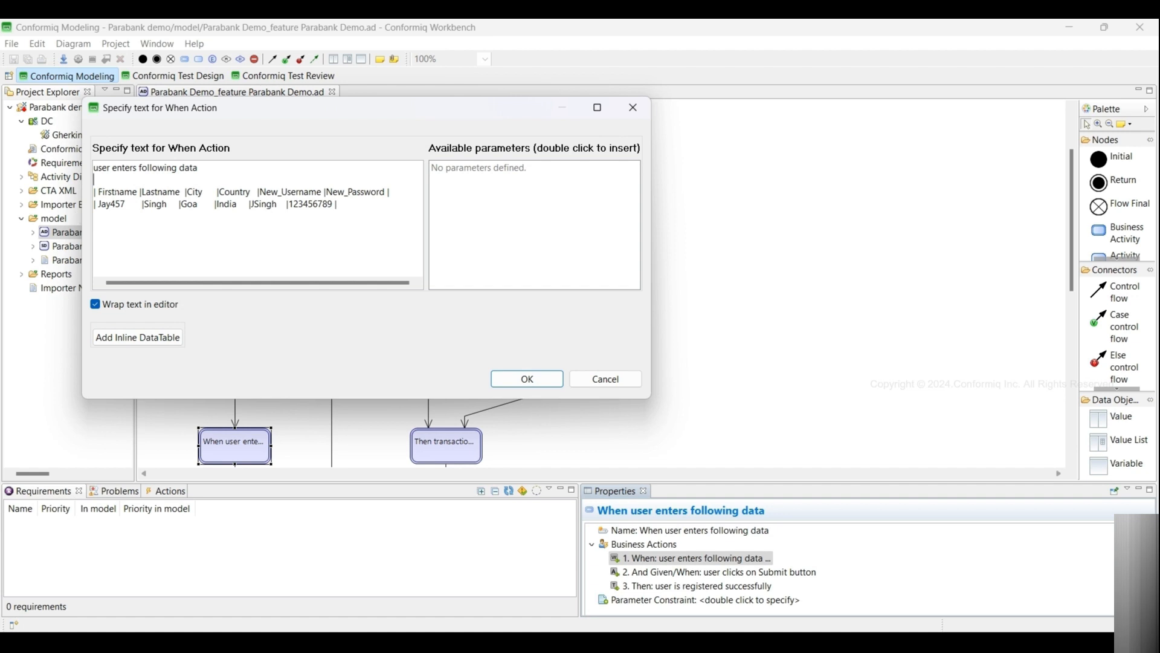
left_click(531, 378)
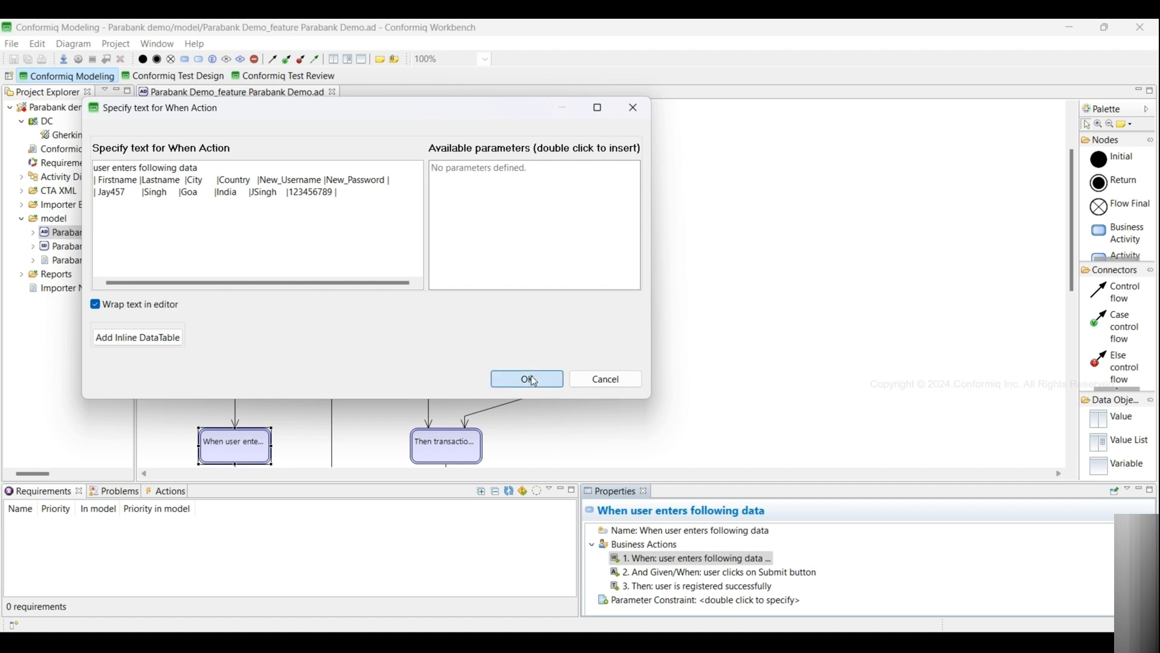
key("ctrl+s")
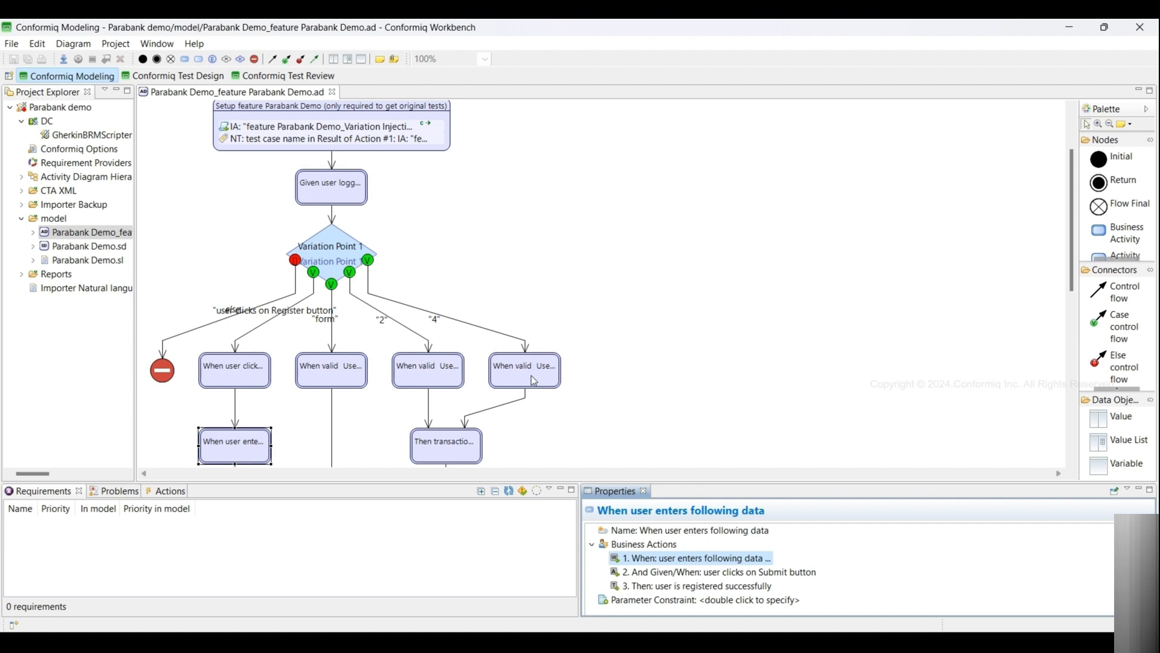
- Generate the test cases in the Test Design perspective and export them
left_click(182, 251)
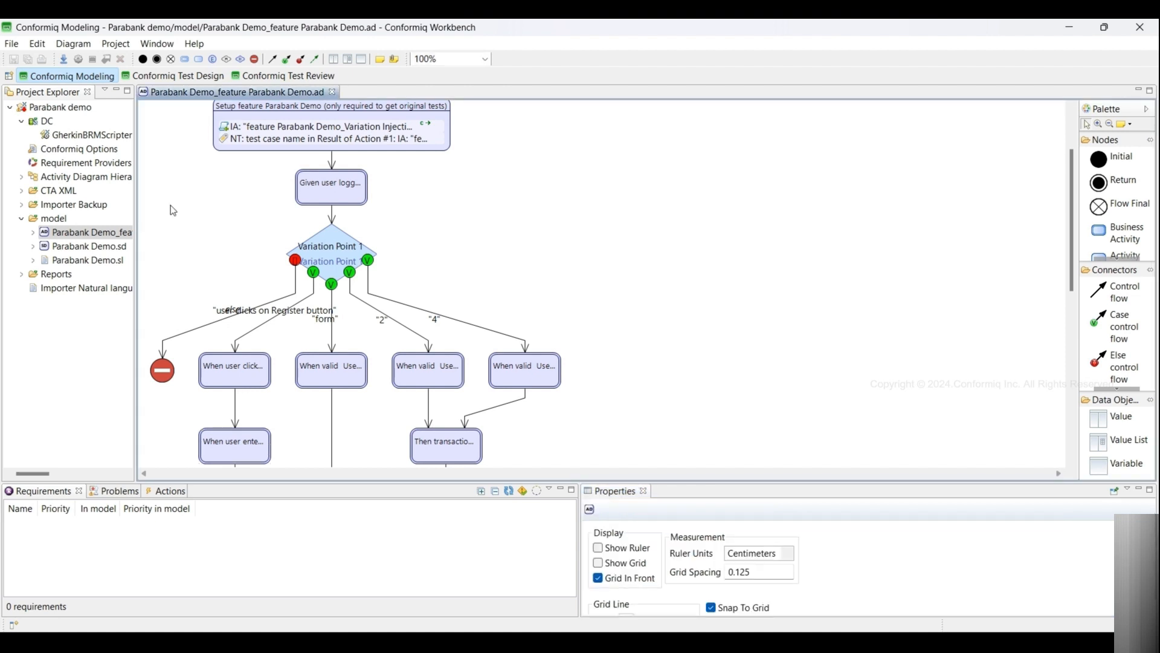
left_click(162, 77)
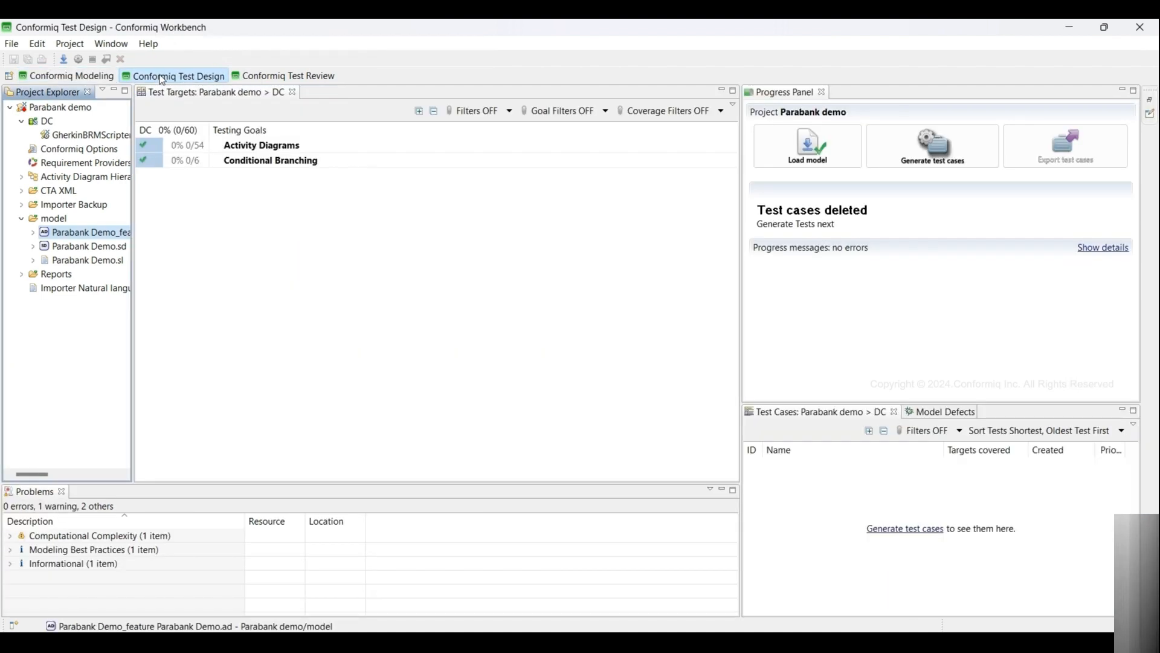
left_click(925, 155)
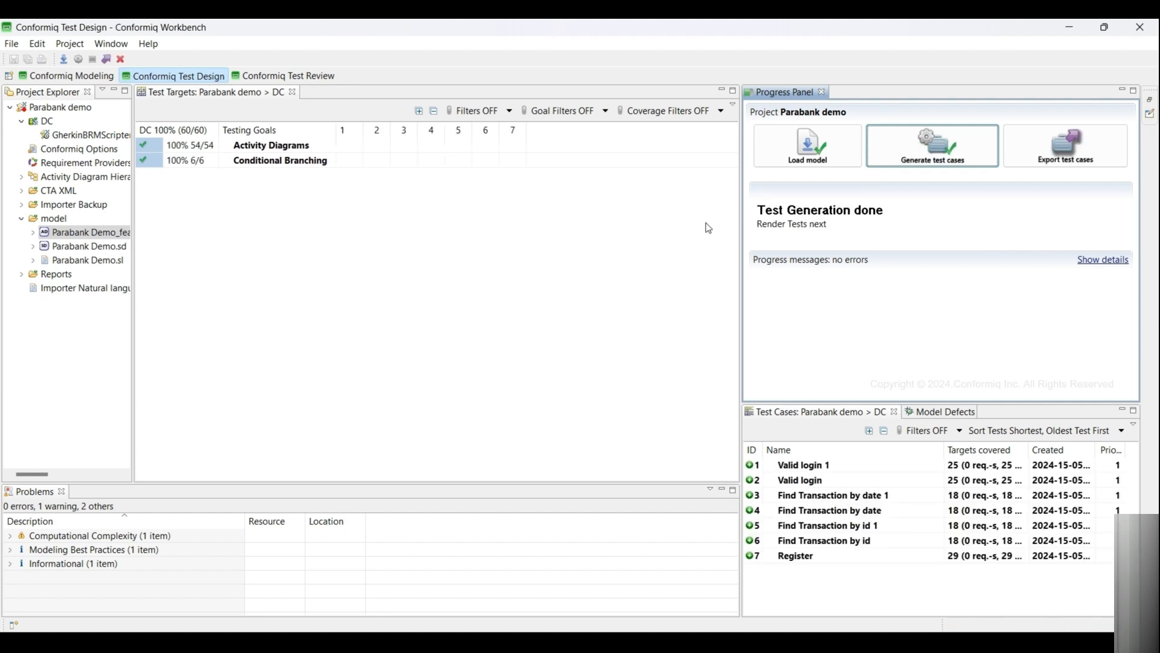
left_click(1046, 156)
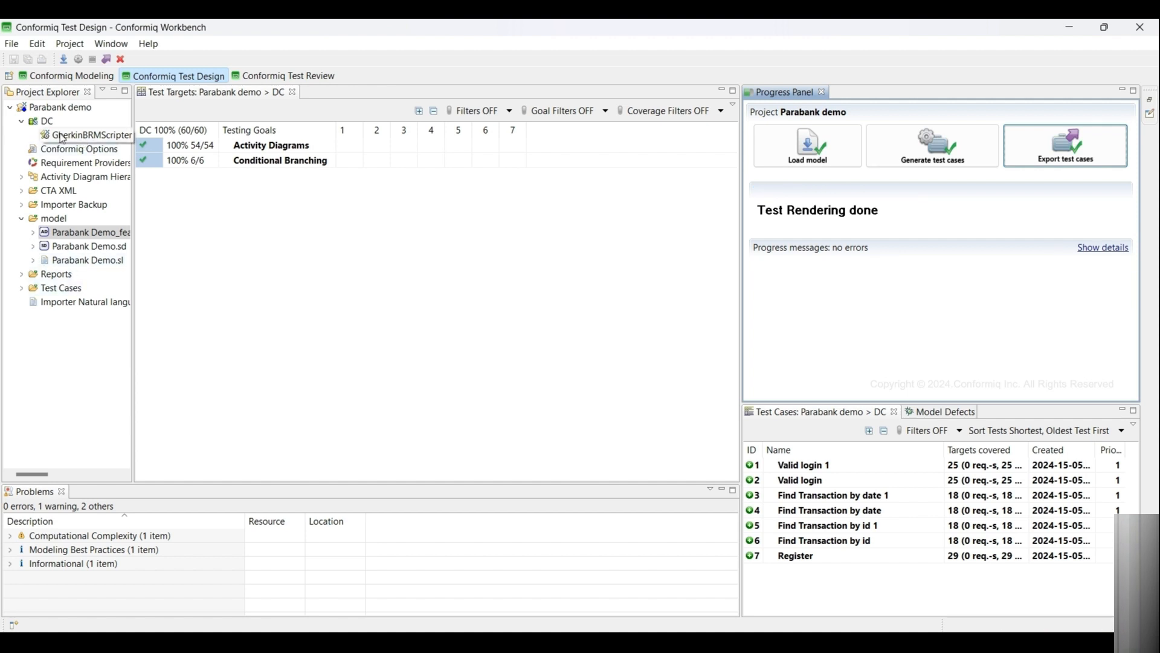
- Open the exported Parabank Demo feature file and review its Register scenario
left_click(38, 76)
left_click(22, 289)
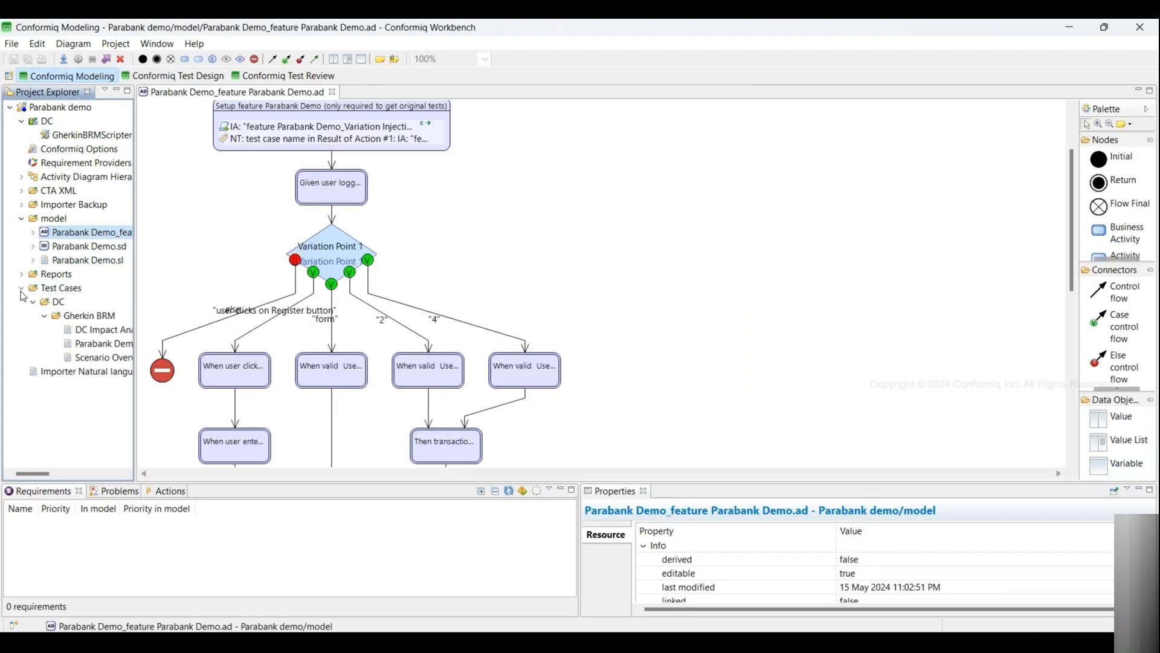
double_click(73, 344)
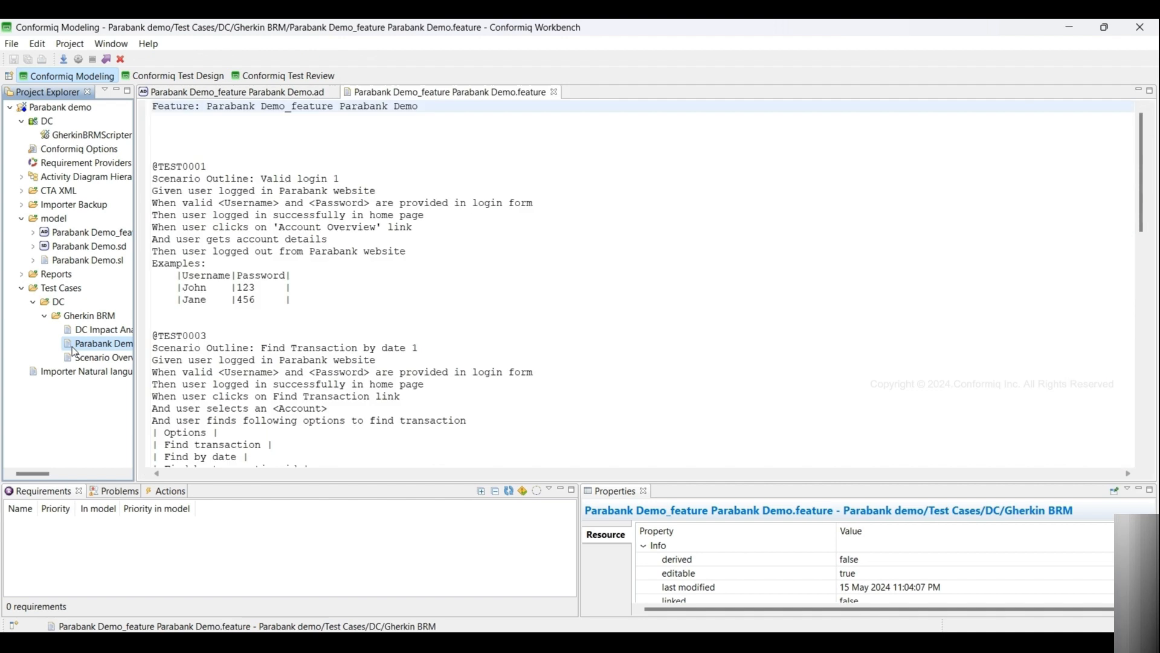
scroll(640, 284, "down", 15)
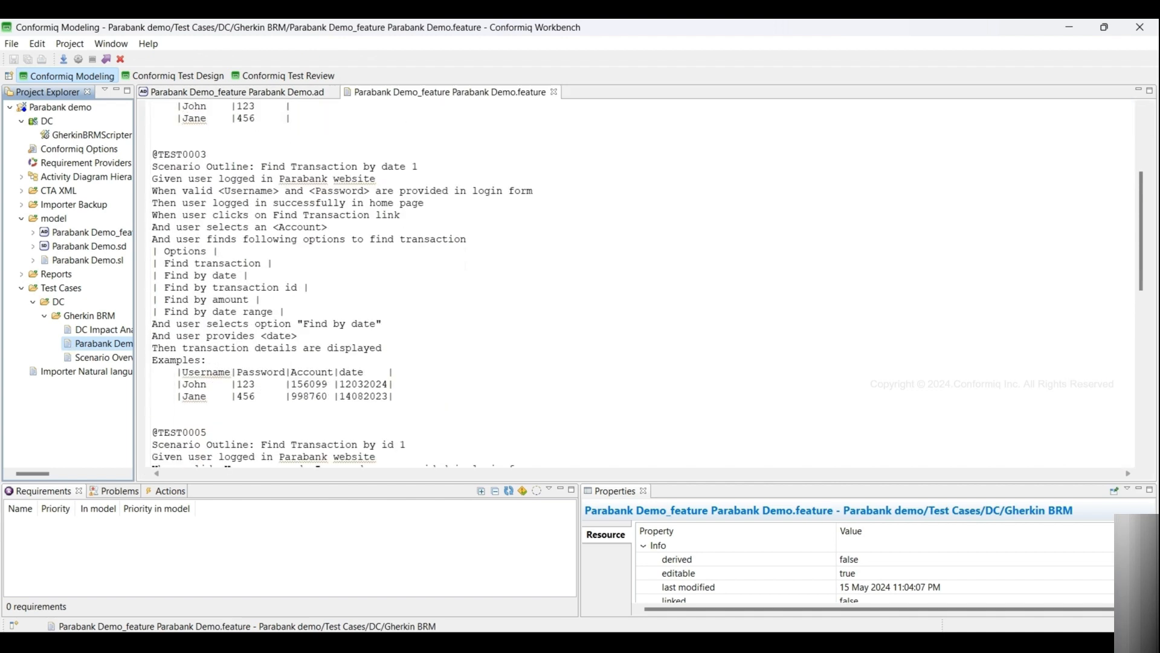
scroll(640, 284, "down", 2)
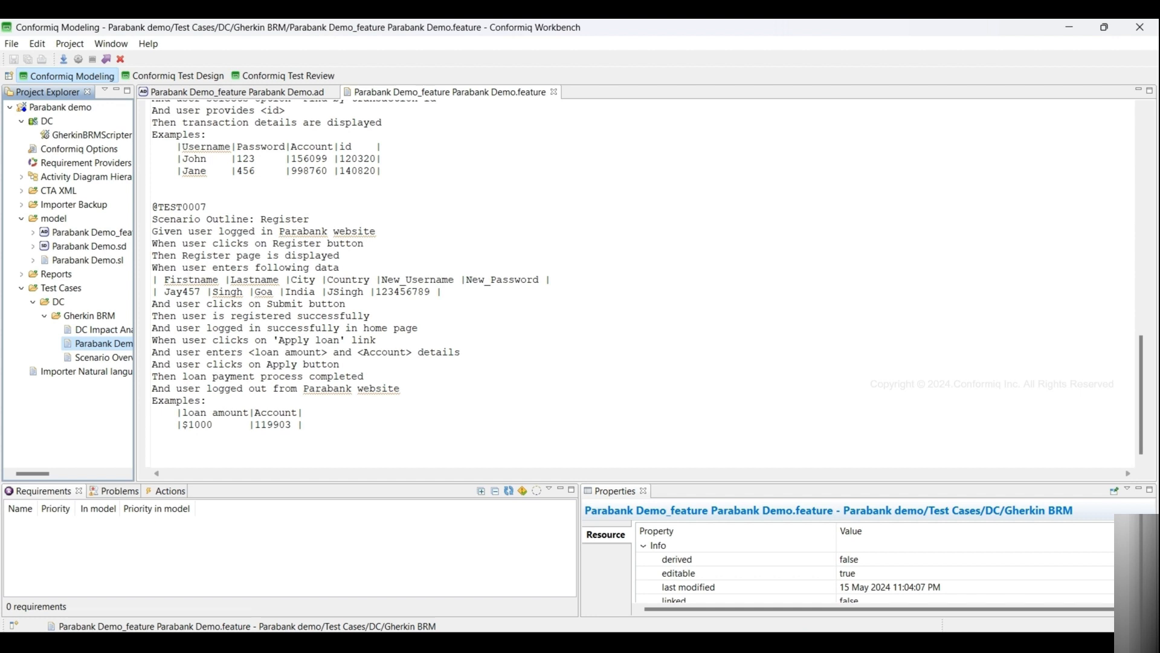
left_click(450, 93)
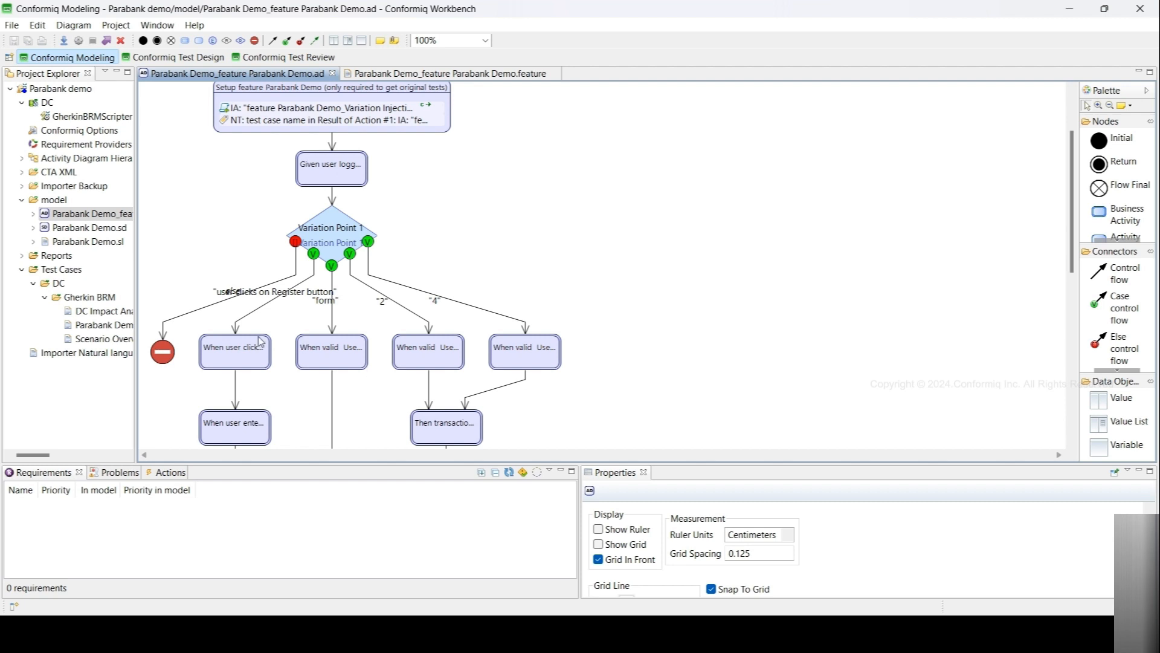
- Add an And Given/When action to the 'When user clicks on Register button' node and move it to second position
left_click(219, 348)
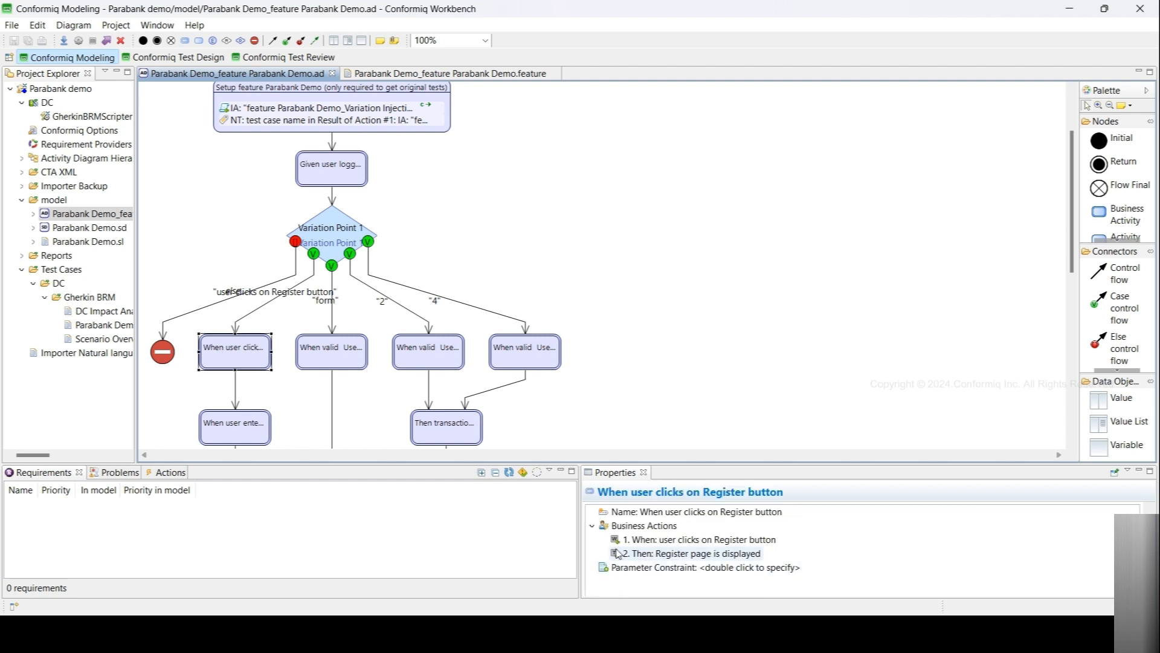
right_click(645, 525)
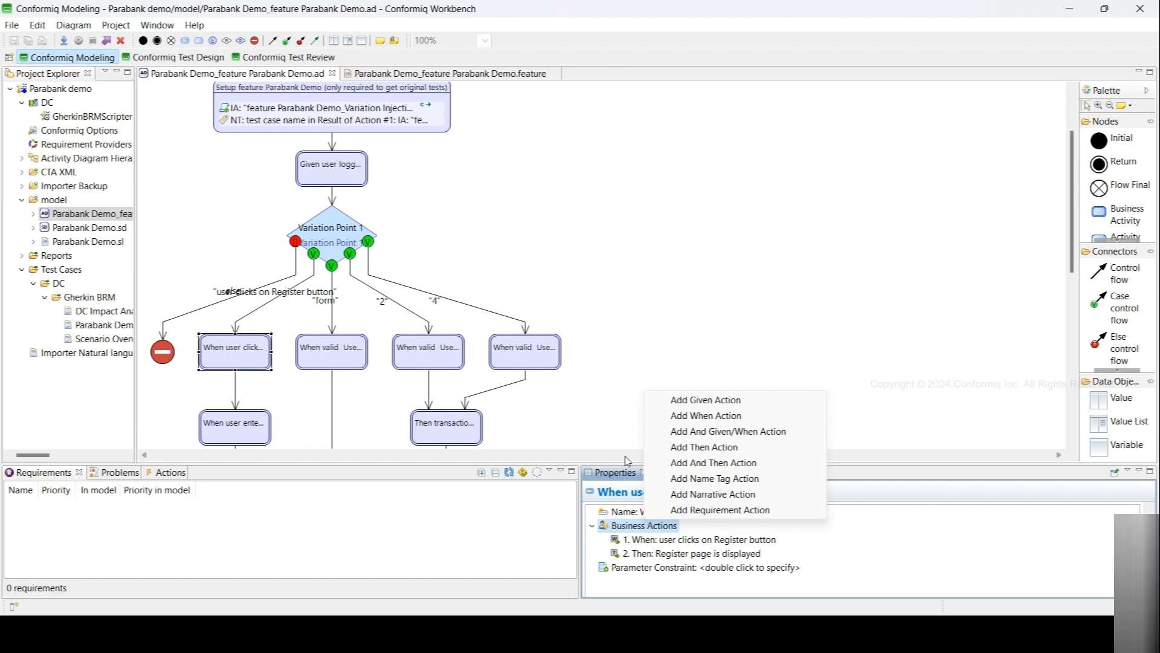
left_click(711, 432)
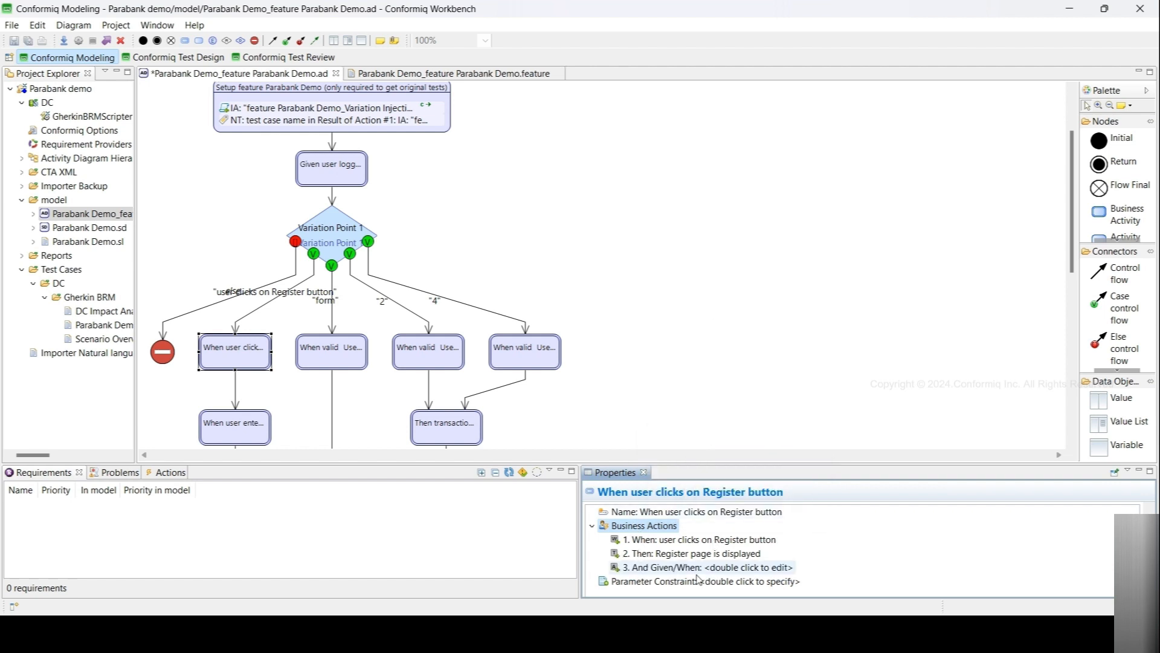
left_click_drag(640, 573, 645, 554)
- Set the new And Given/When action's text to sample testing and save the model
double_click(644, 555)
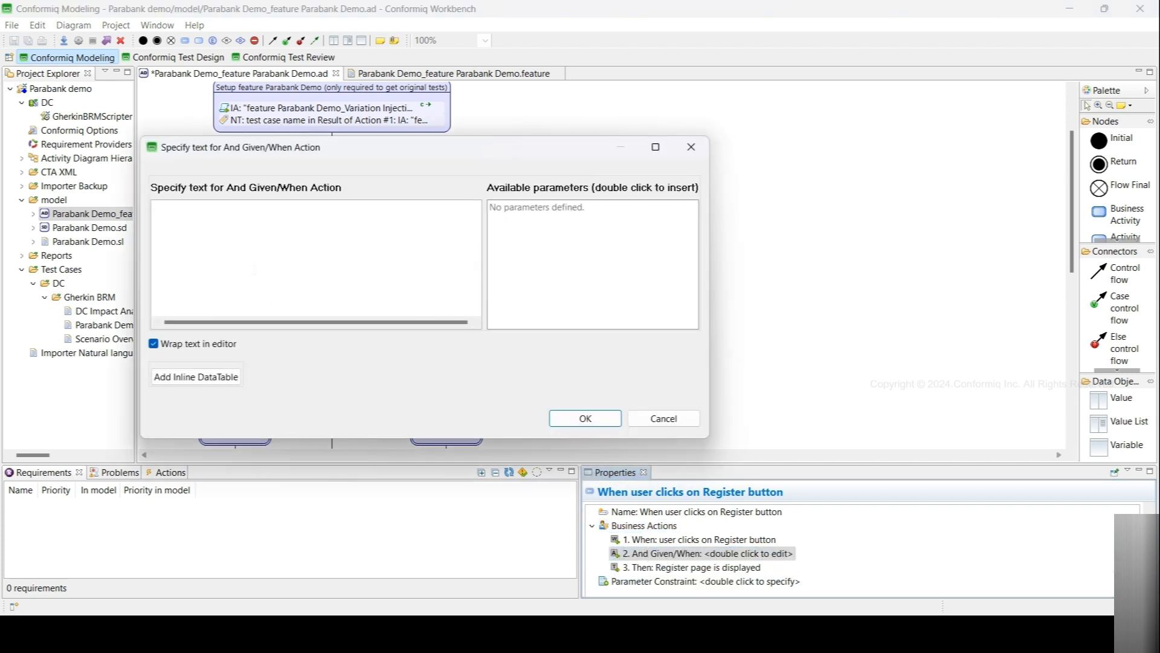
type("a")
key("BackSpace")
type("sample testing")
left_click(587, 418)
key("ctrl+s")
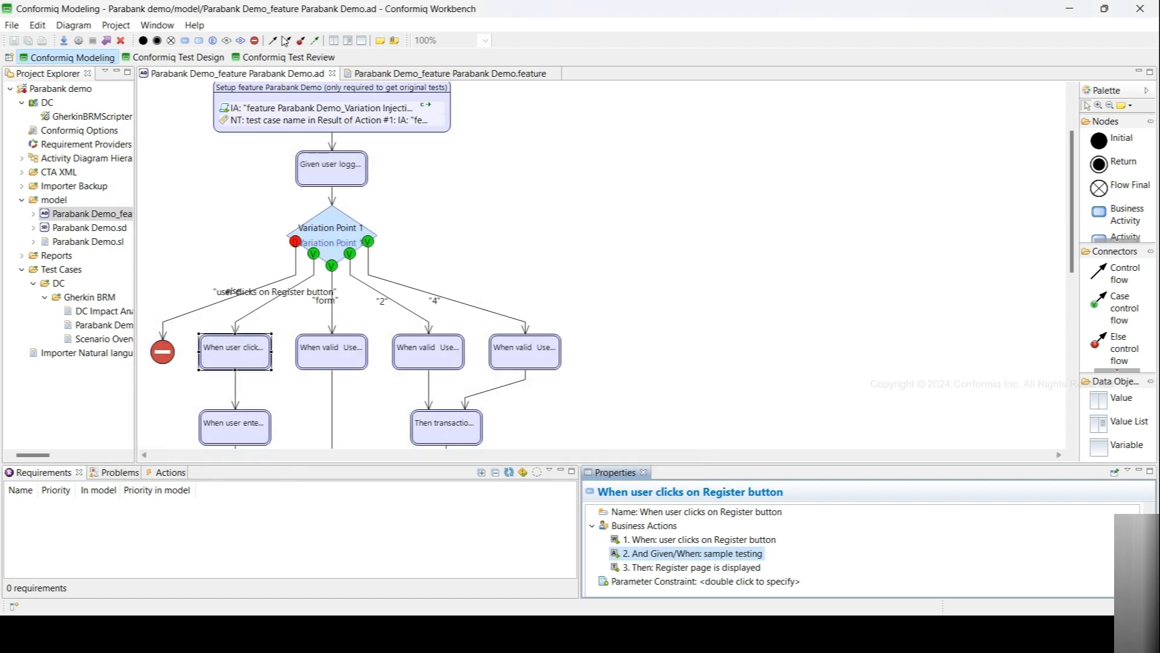
- Delete all test cases, including model defects, in the Test Design perspective
left_click(181, 57)
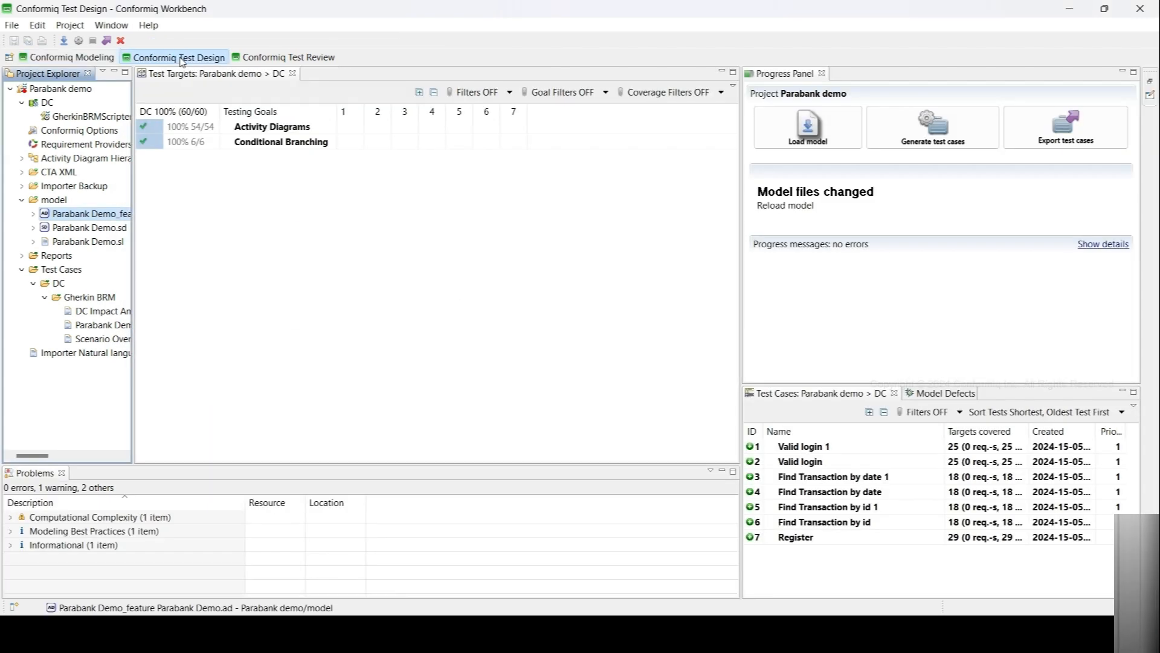
left_click(121, 41)
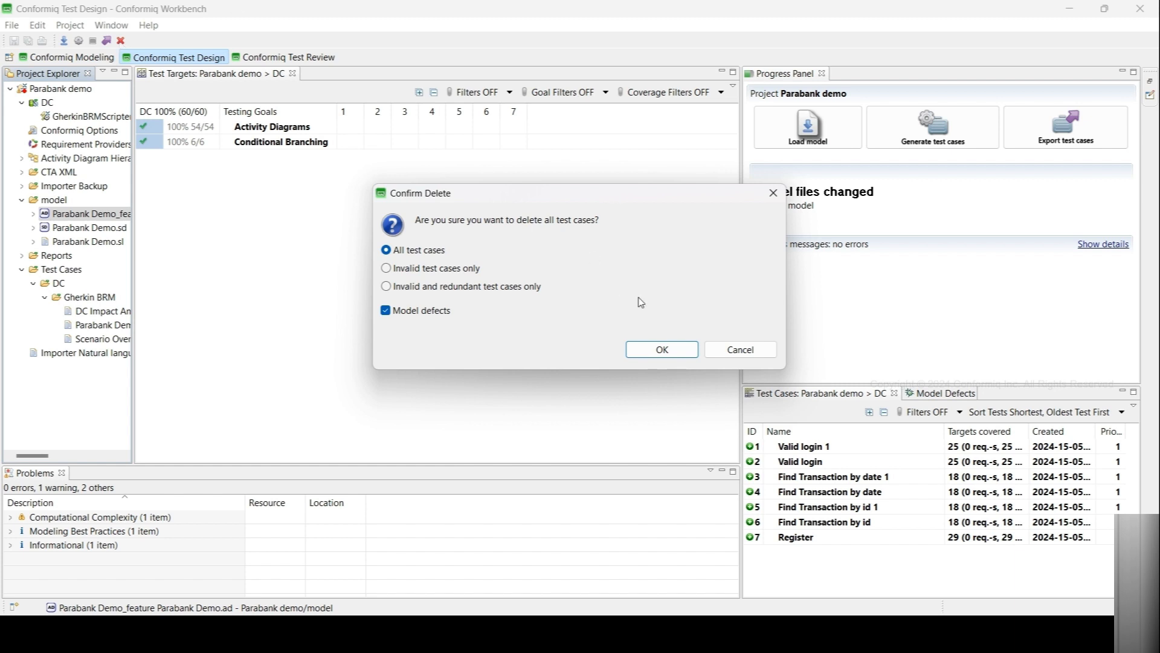
left_click(663, 348)
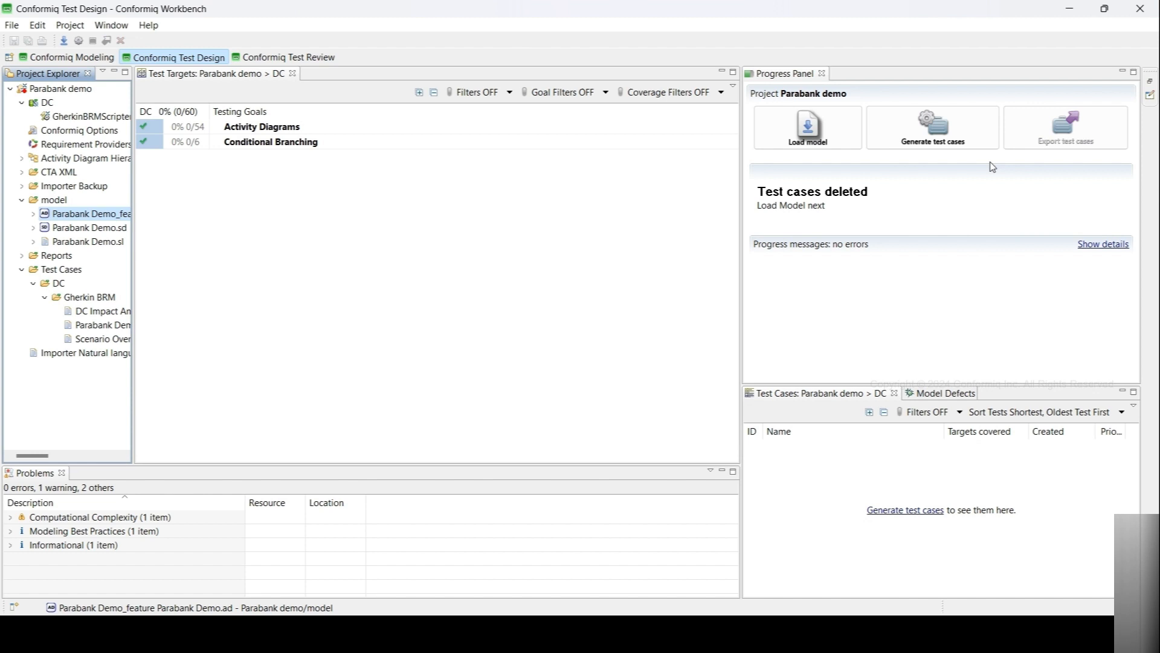
- Regenerate the test cases and export them
left_click(964, 124)
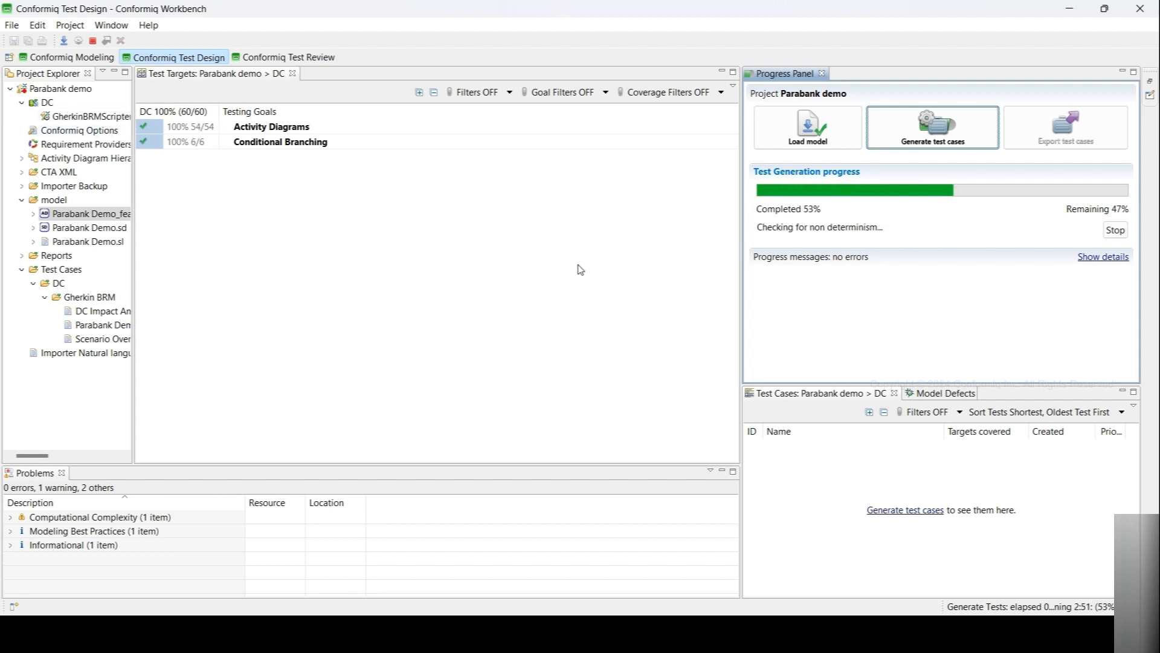
left_click(1024, 138)
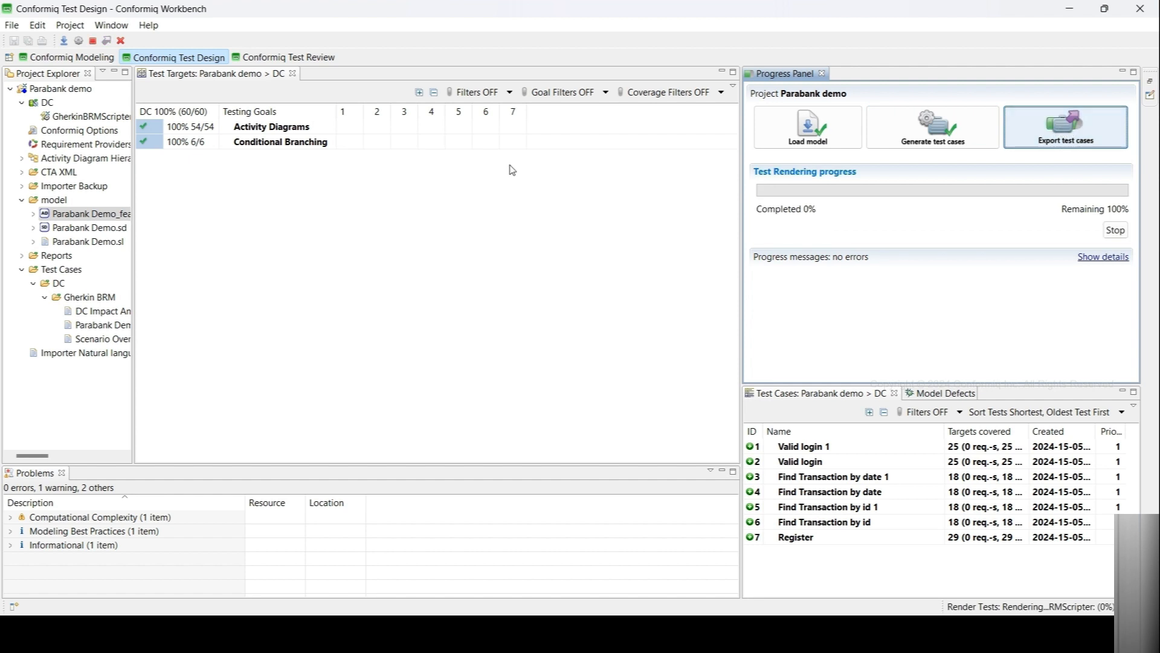
- Open the re-exported feature file and scroll through its scenarios
left_click(53, 57)
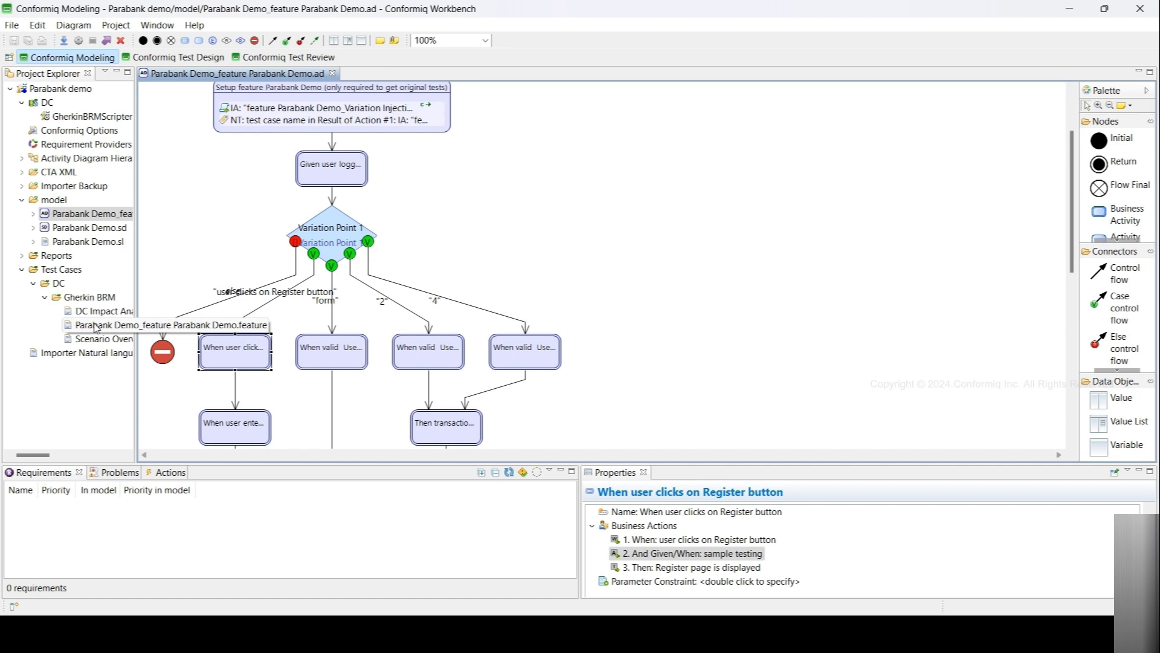
double_click(95, 330)
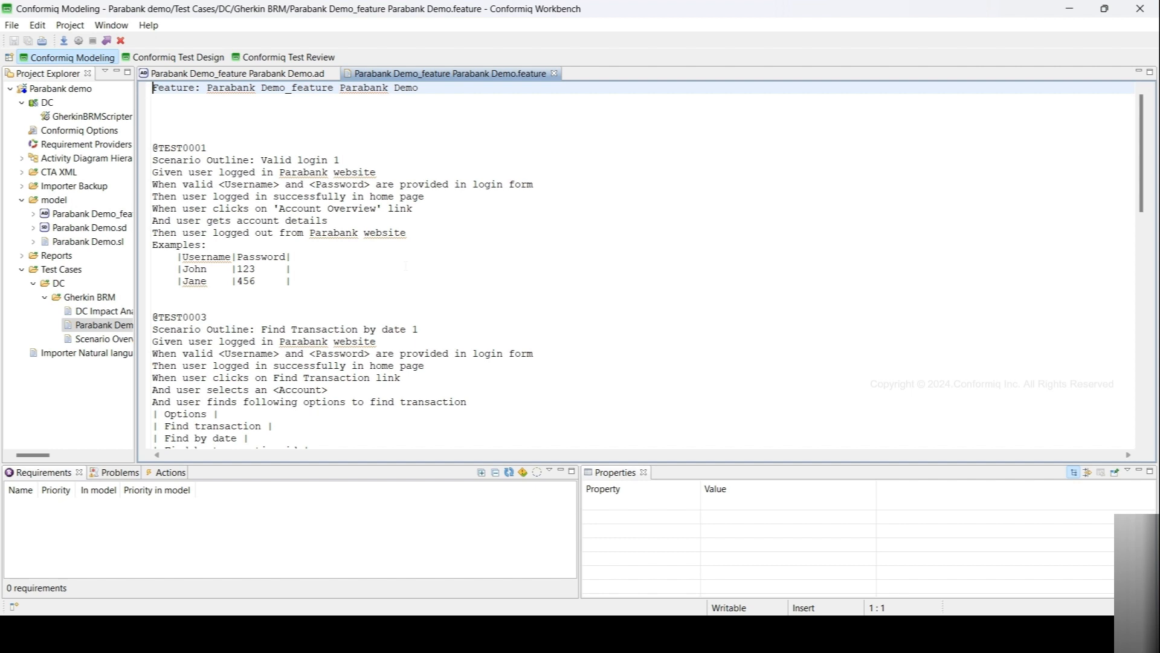
scroll(641, 266, "down", 15)
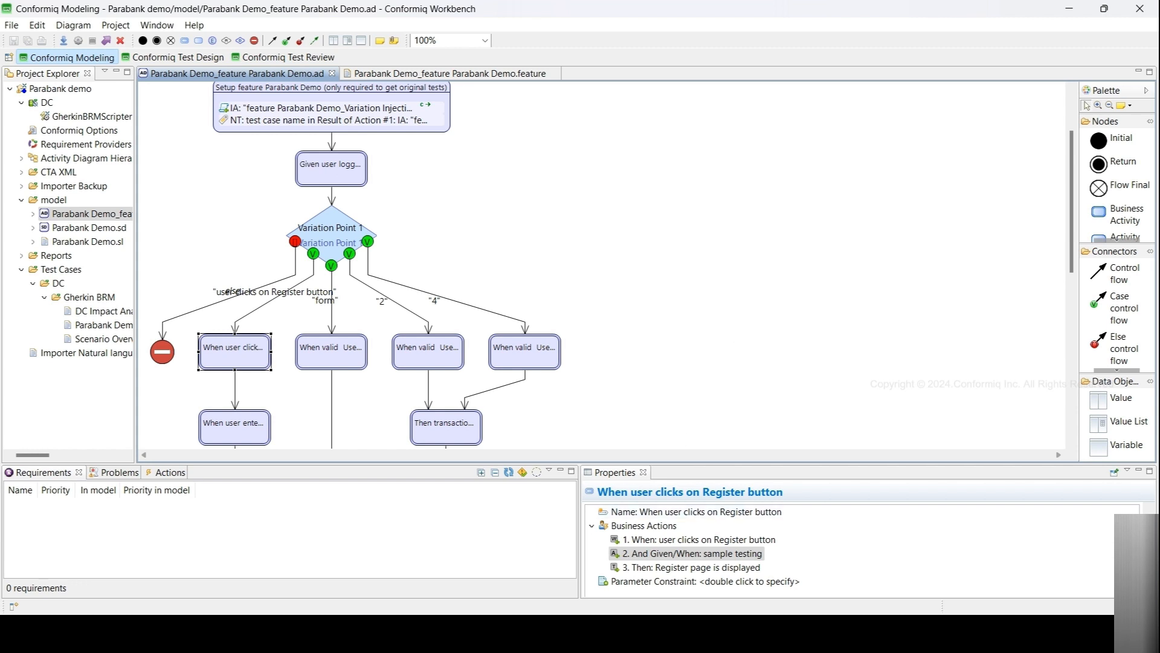
- Switch to Notepad++ and scroll through the original Parabank Demo feature file to review its scenarios and examples
key("alt+Tab")
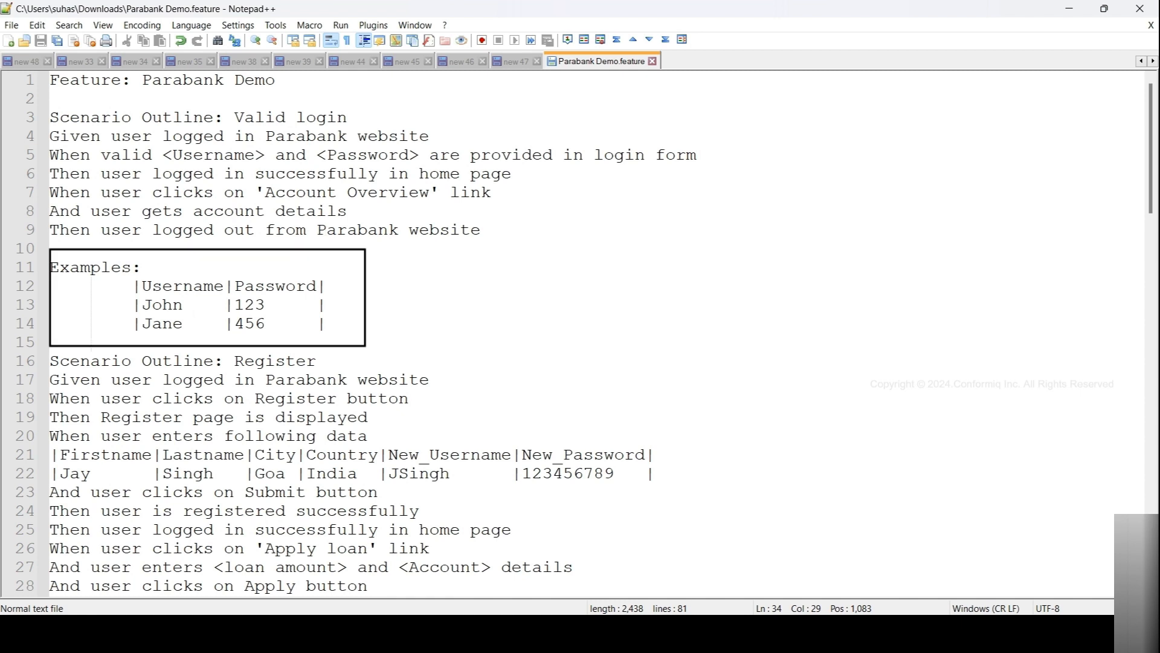
scroll(580, 332, "down", 6)
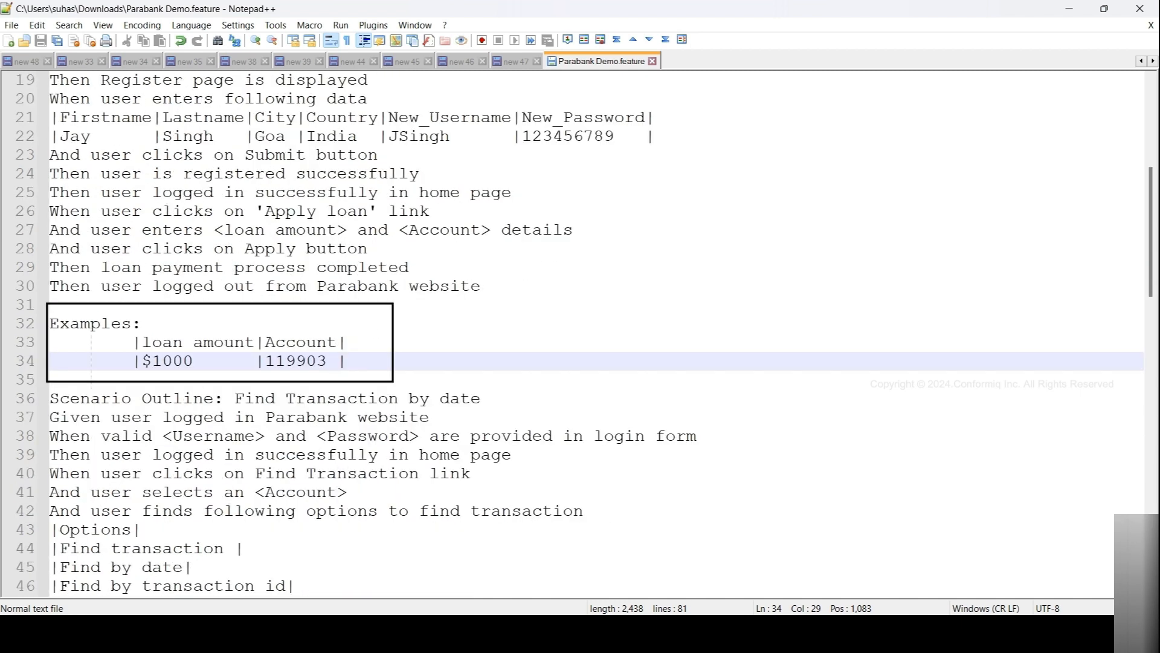
scroll(580, 332, "down", 8)
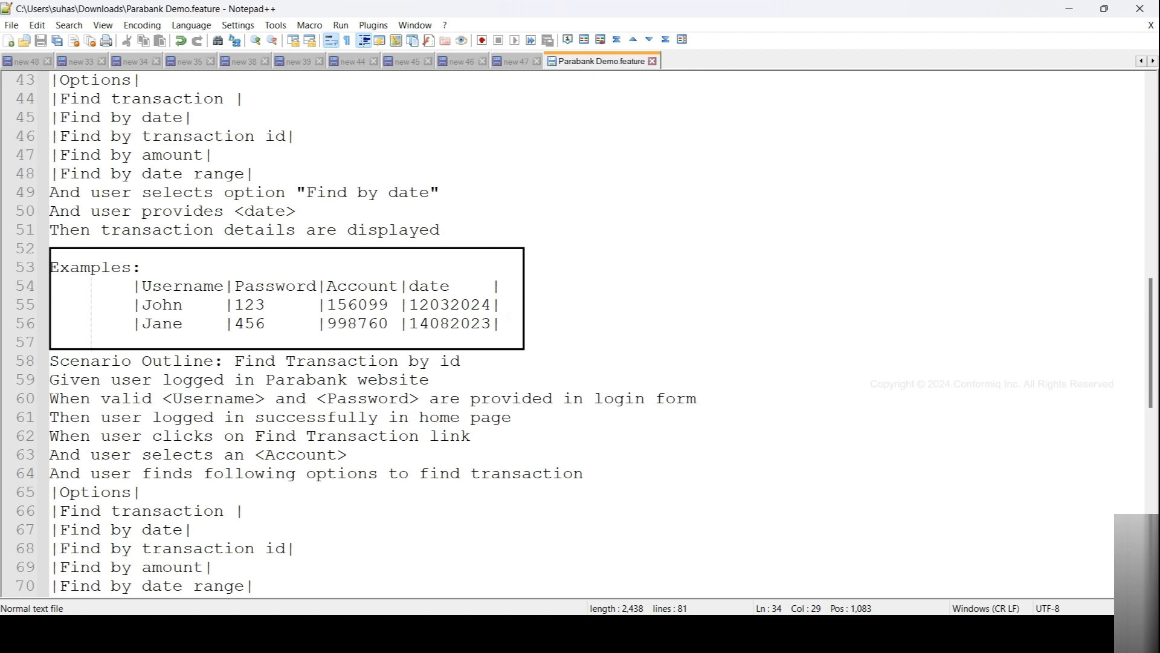
scroll(580, 332, "down", 7)
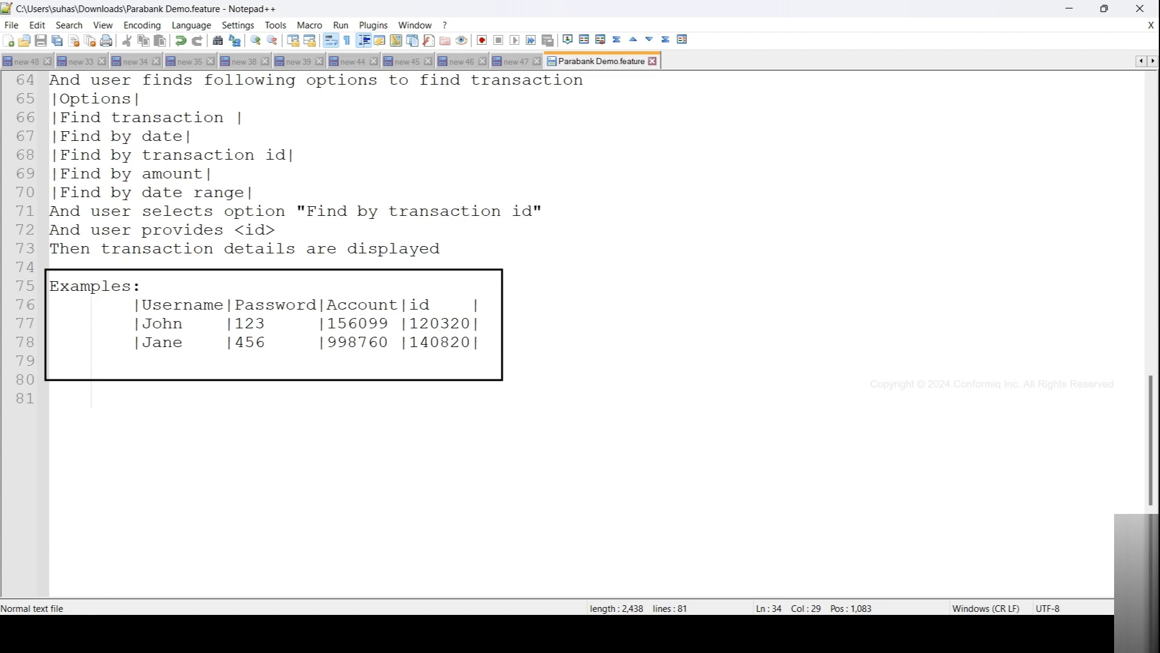
scroll(580, 321, "up", 3)
scroll(580, 332, "up", 1)
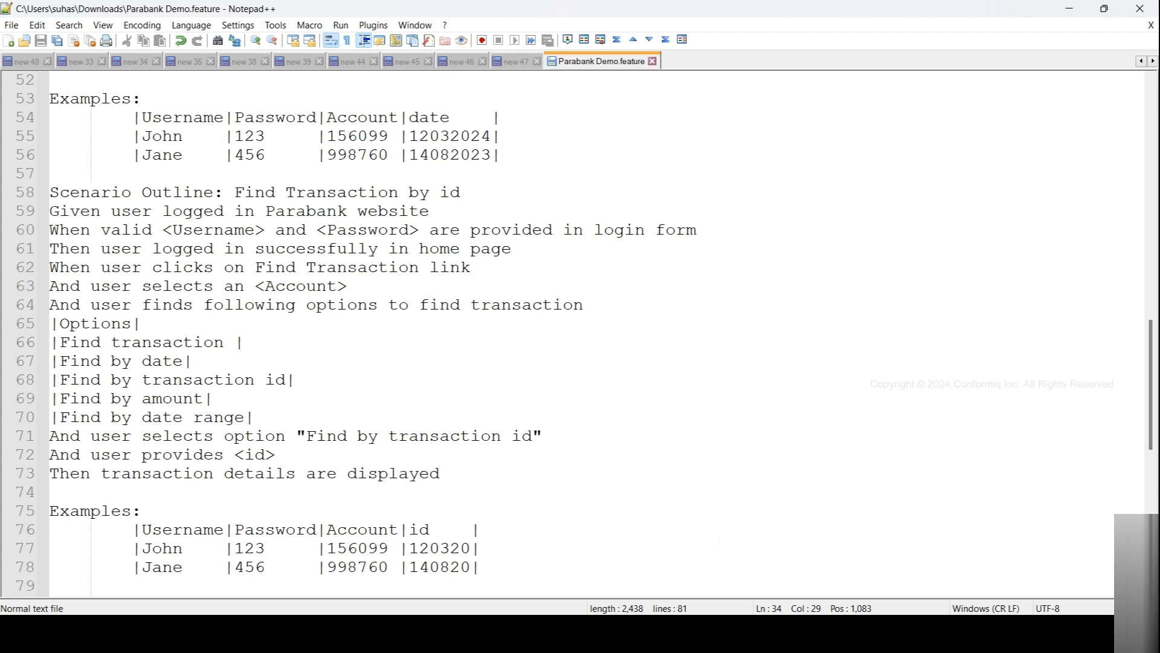
- Examine the business actions and parameter value sets of the login and transaction action nodes in the activity diagram
key("alt+Tab")
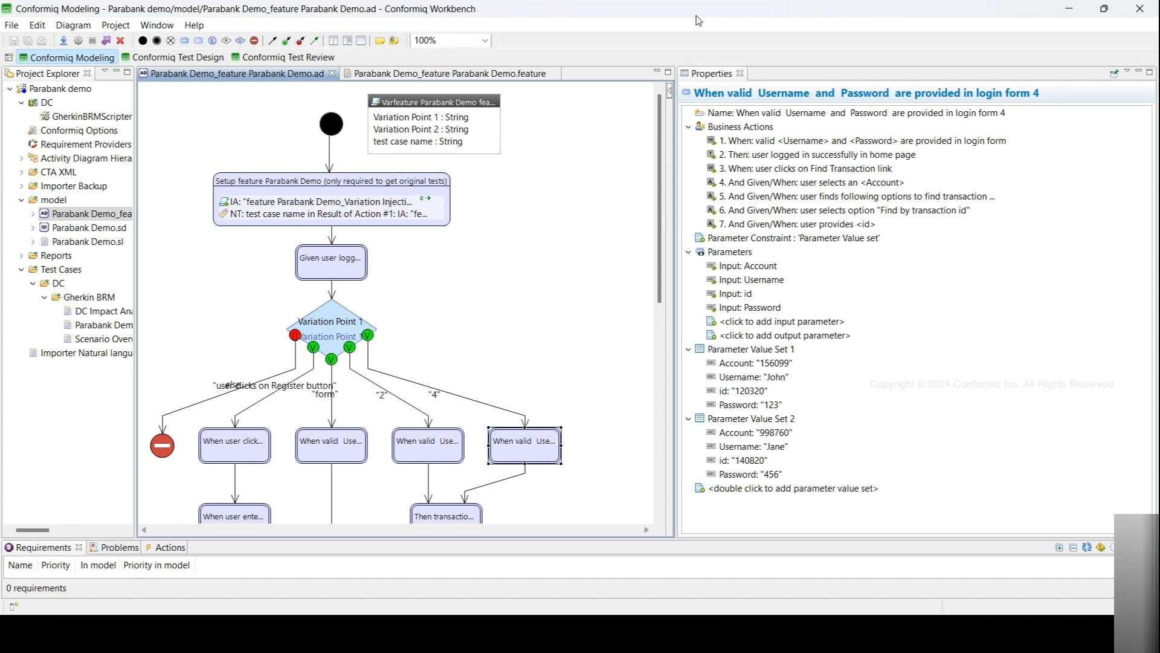
scroll(526, 256, "down", 5)
scroll(524, 253, "down", 7)
scroll(521, 252, "up", 12)
scroll(474, 283, "down", 4)
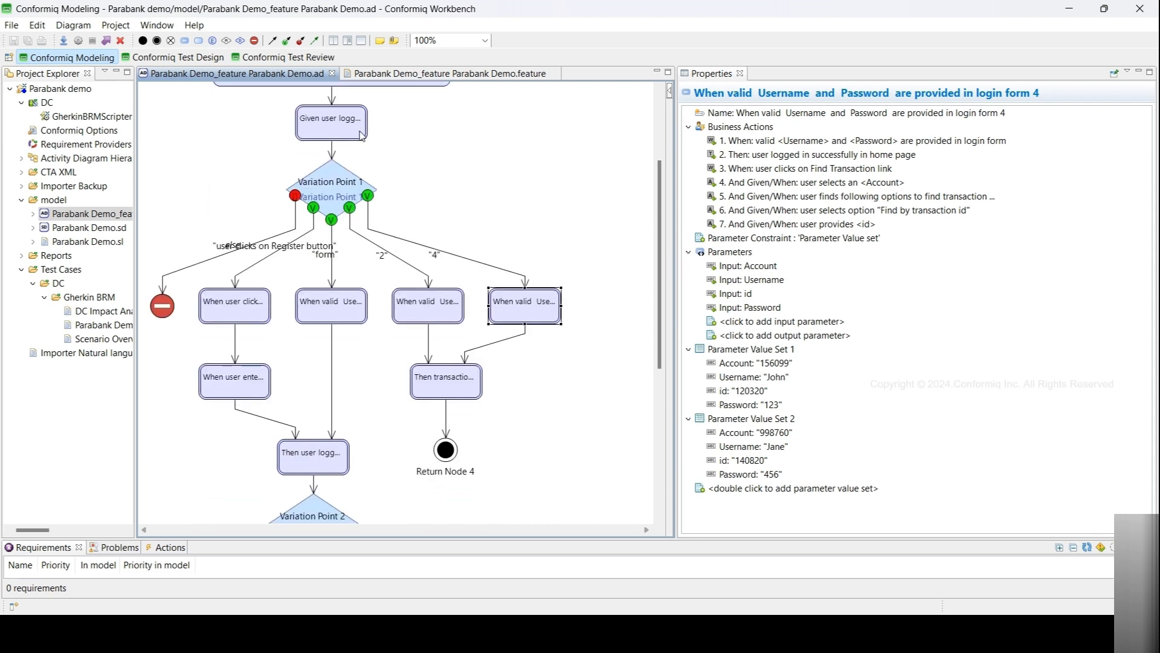
scroll(389, 466, "down", 7)
scroll(389, 466, "up", 7)
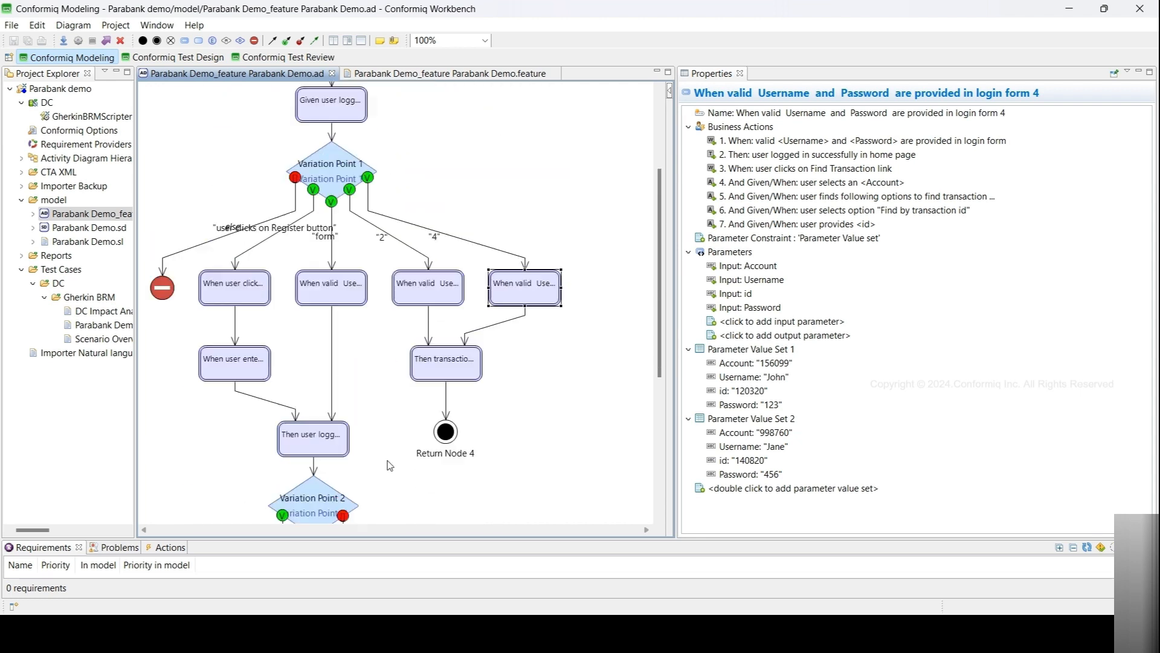
left_click(339, 296)
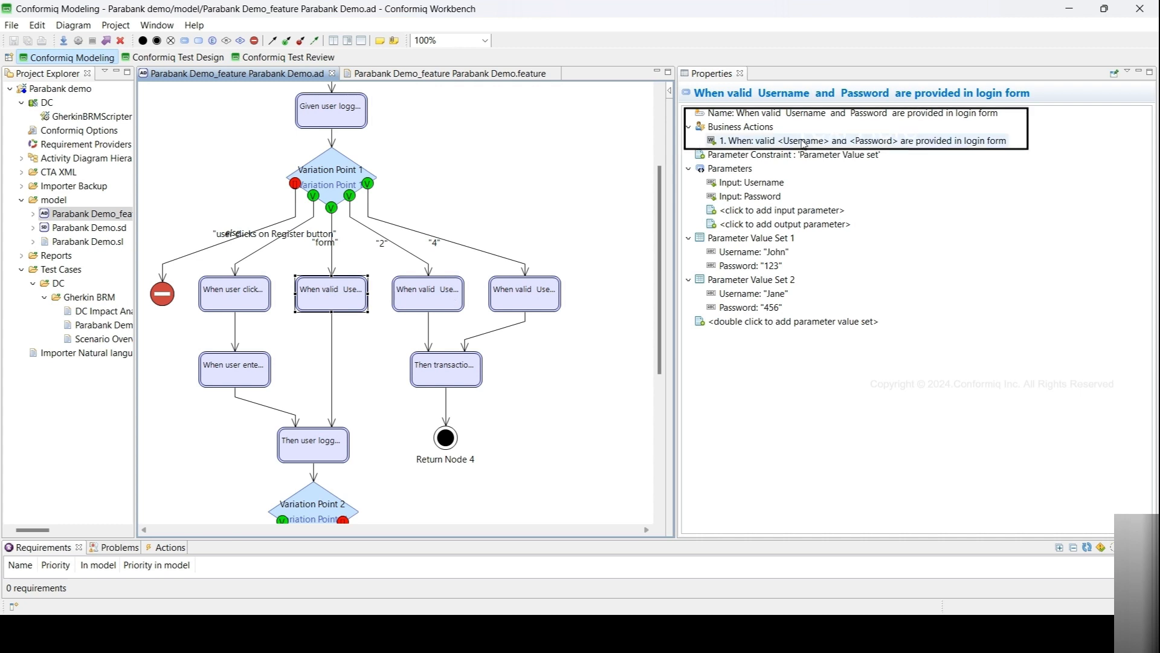
left_click(446, 305)
left_click(523, 295)
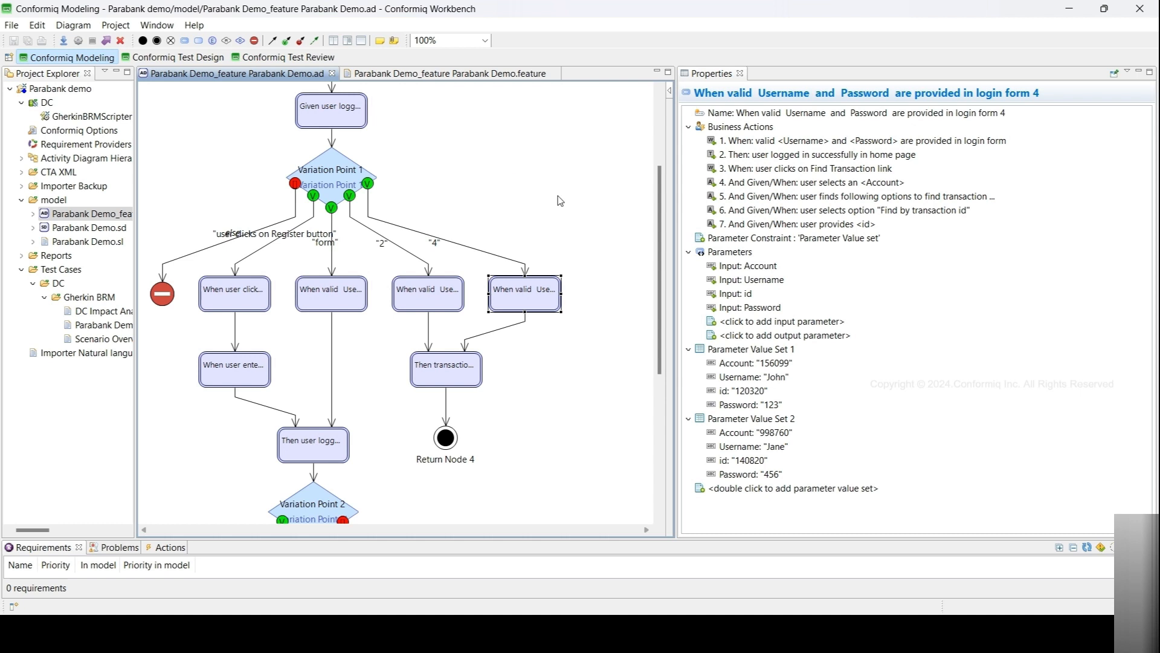
- Scroll through the exported Parabank Demo feature file to review its generated scenarios
mouse_move(560, 201)
left_click(454, 75)
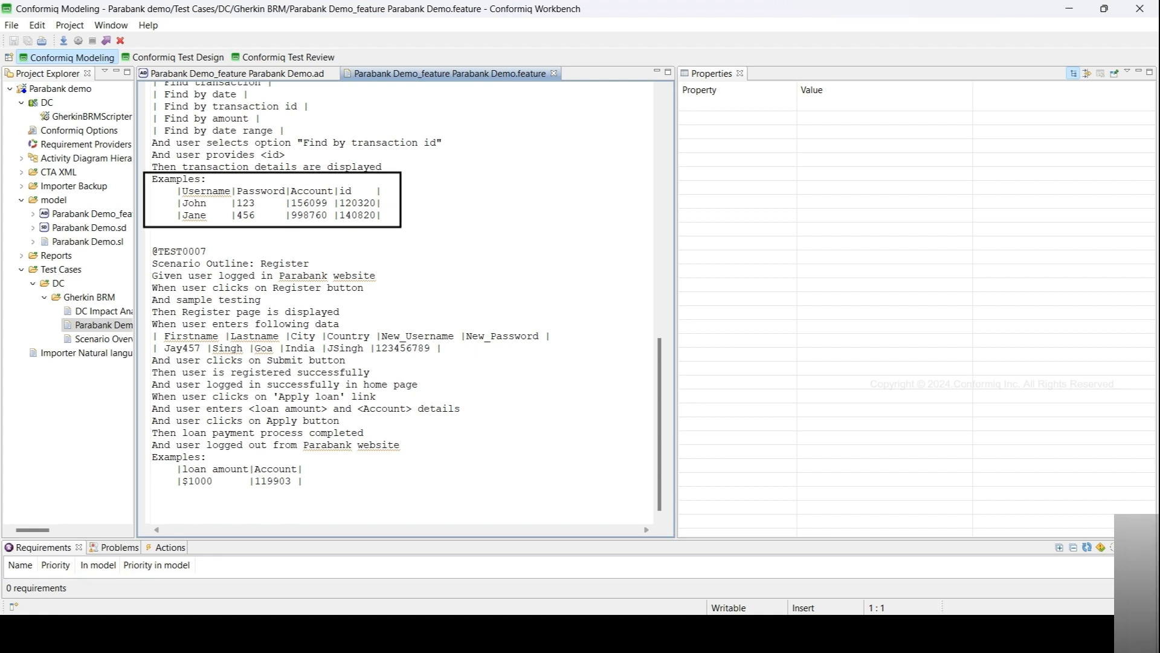
scroll(405, 296, "up", 9)
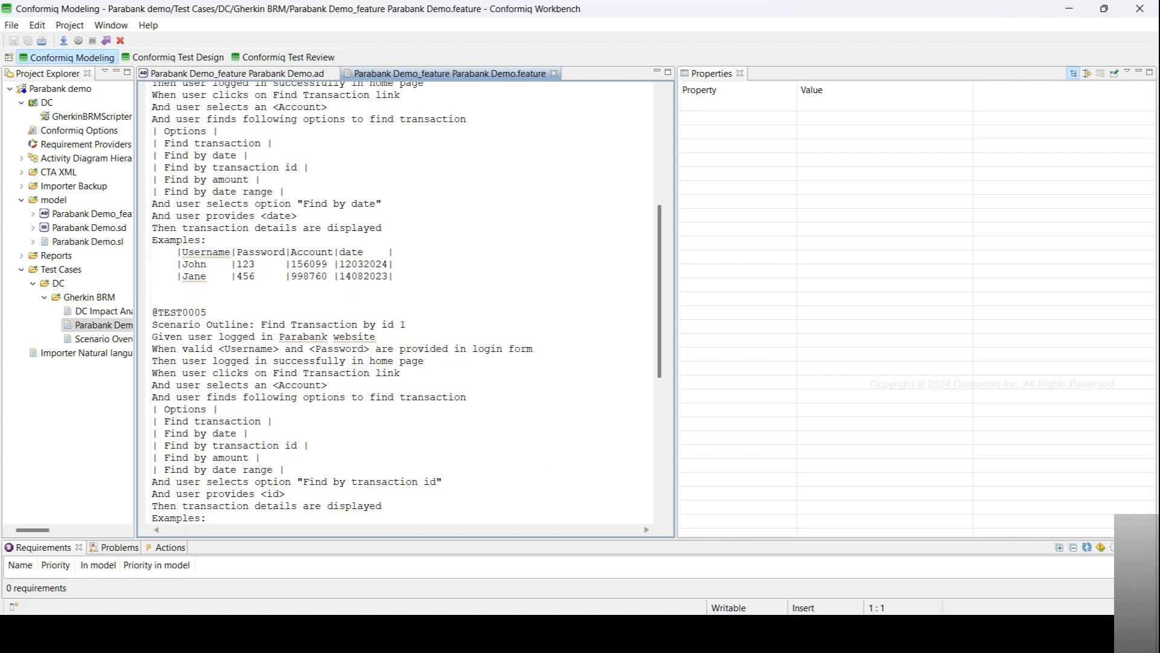
scroll(405, 302, "up", 6)
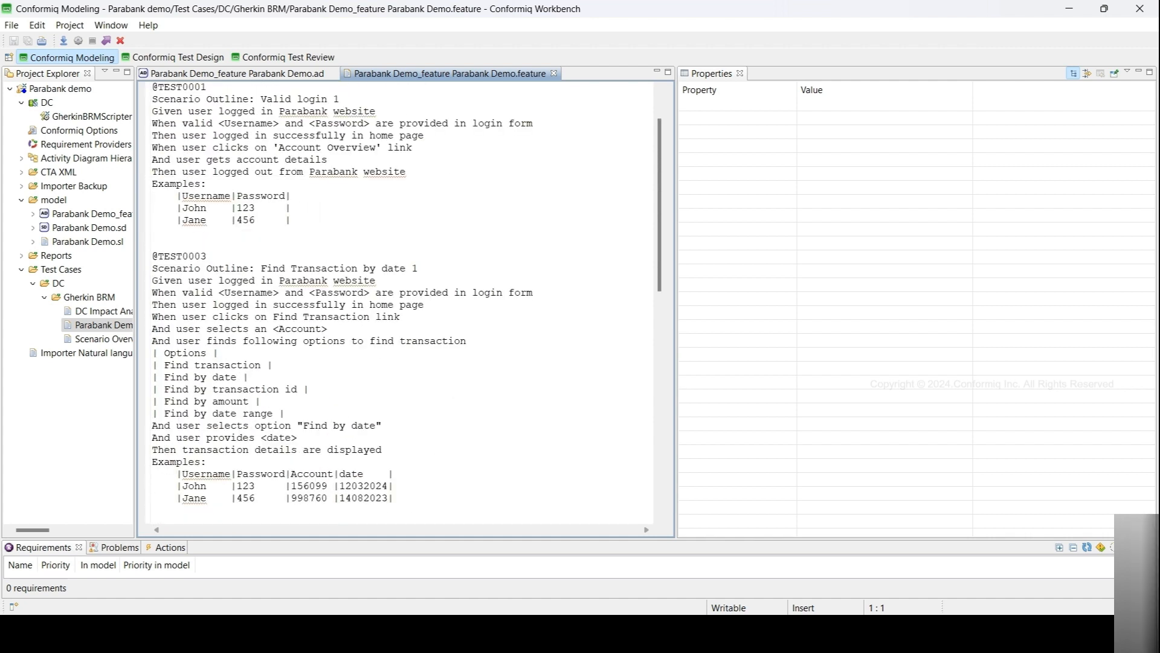
scroll(405, 302, "up", 2)
scroll(405, 302, "down", 14)
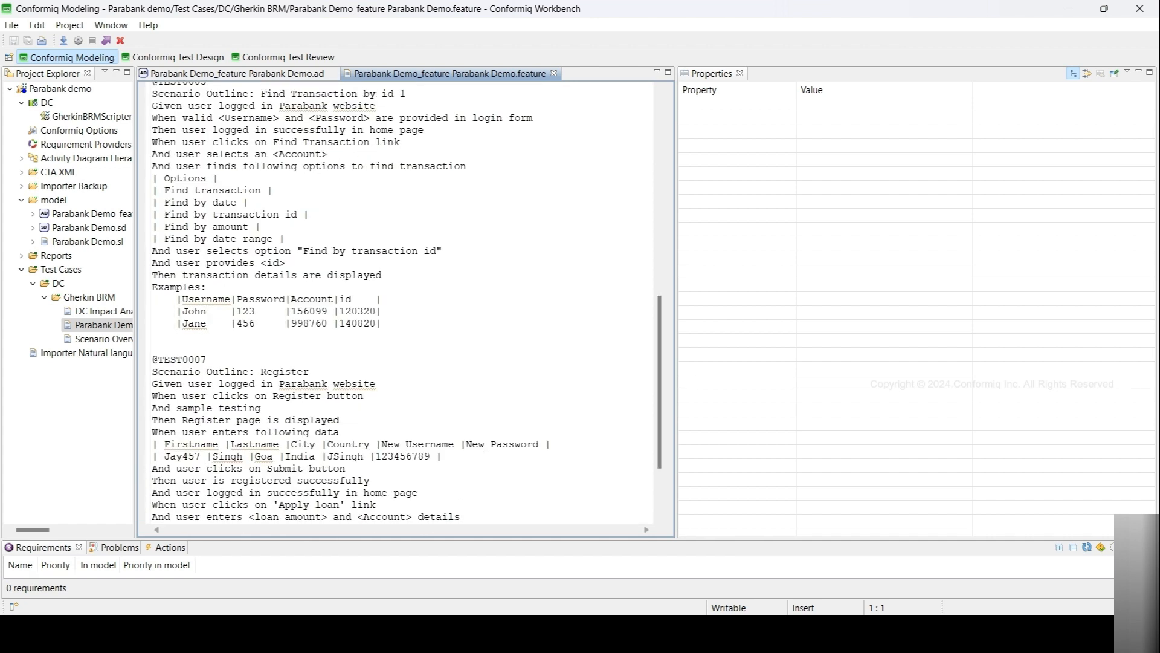
- Inspect the Given login node and the Apply loan and Account Overview branches lower in the diagram
left_click(260, 73)
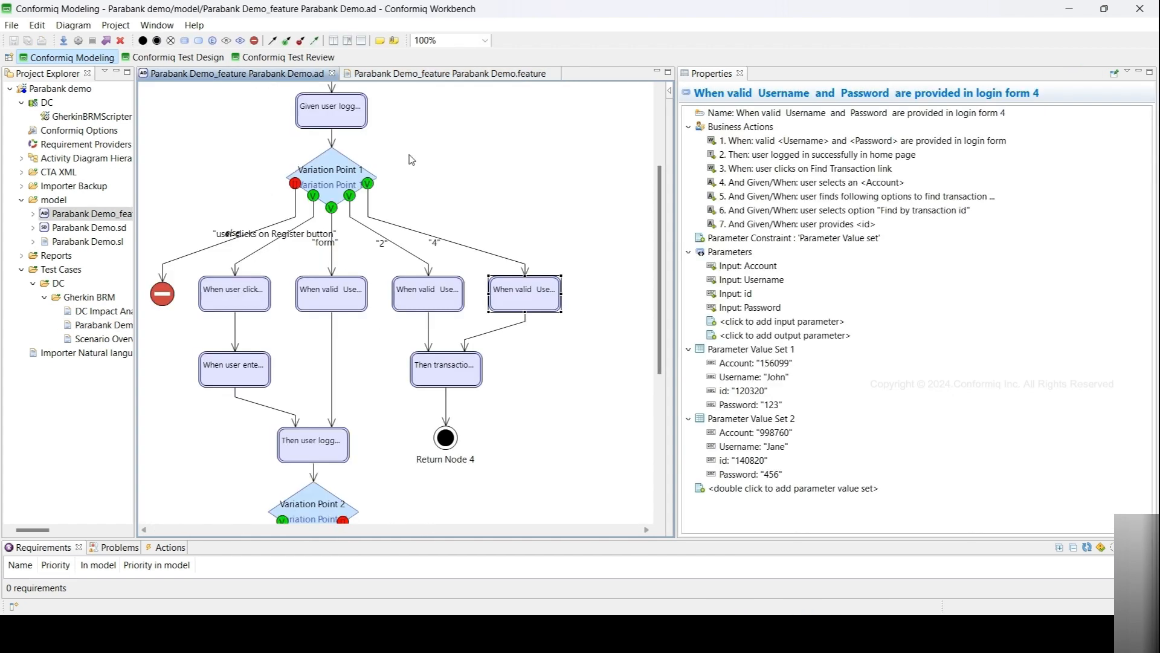
mouse_move(490, 168)
scroll(555, 162, "up", 5)
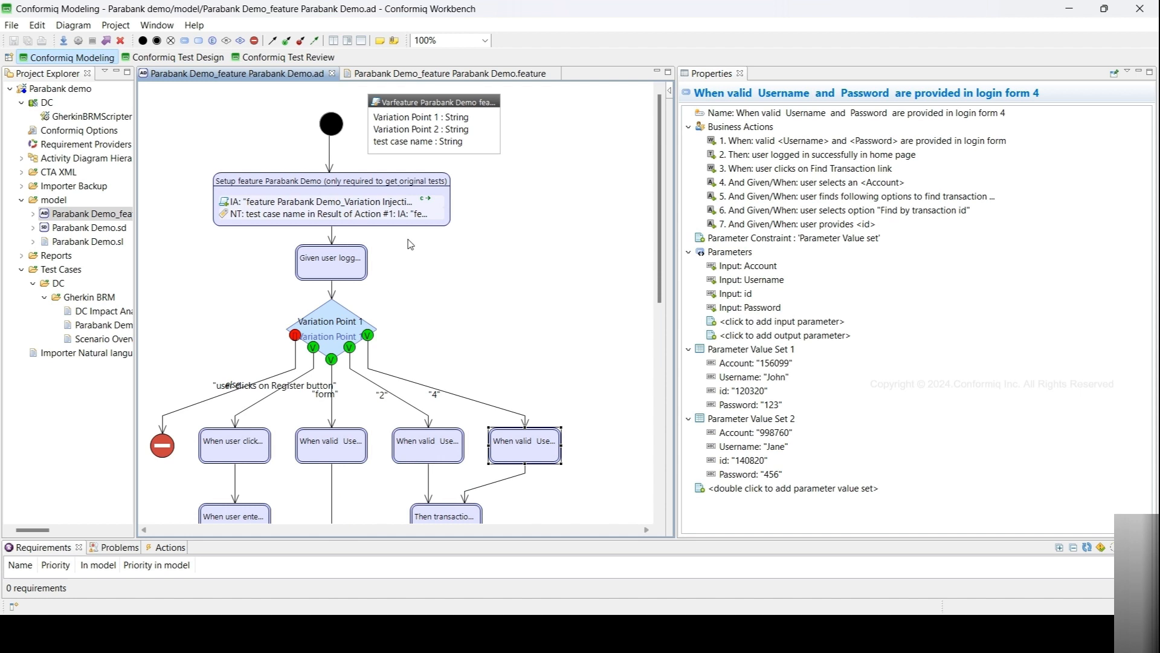
left_click(330, 263)
scroll(437, 299, "down", 8)
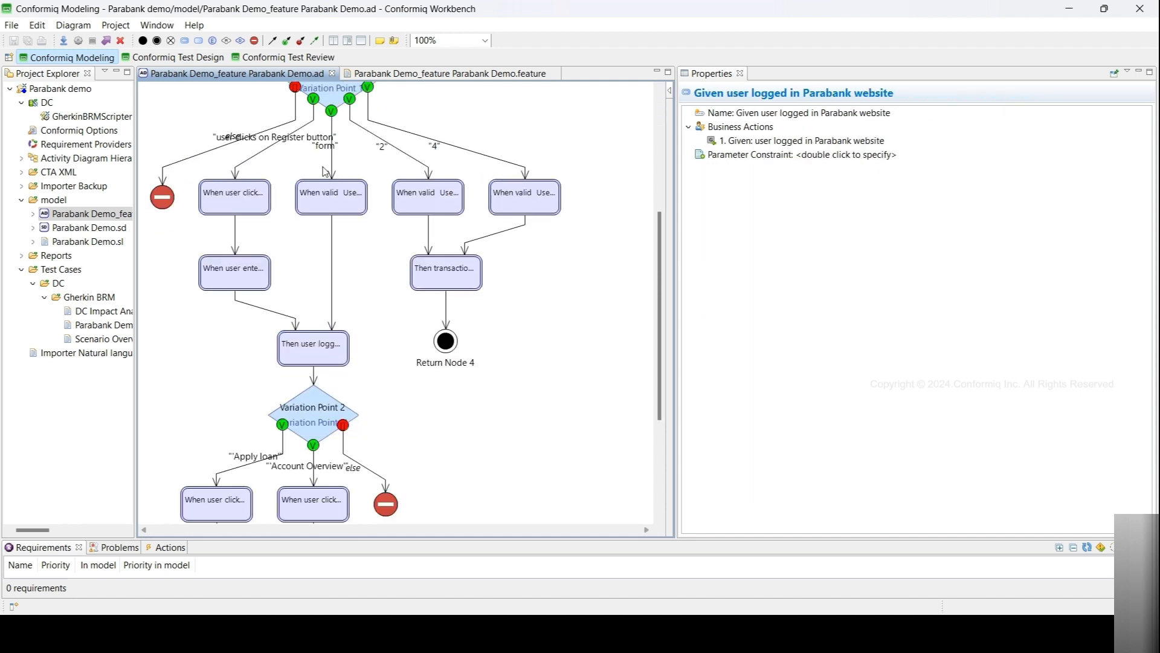
scroll(436, 363, "down", 1)
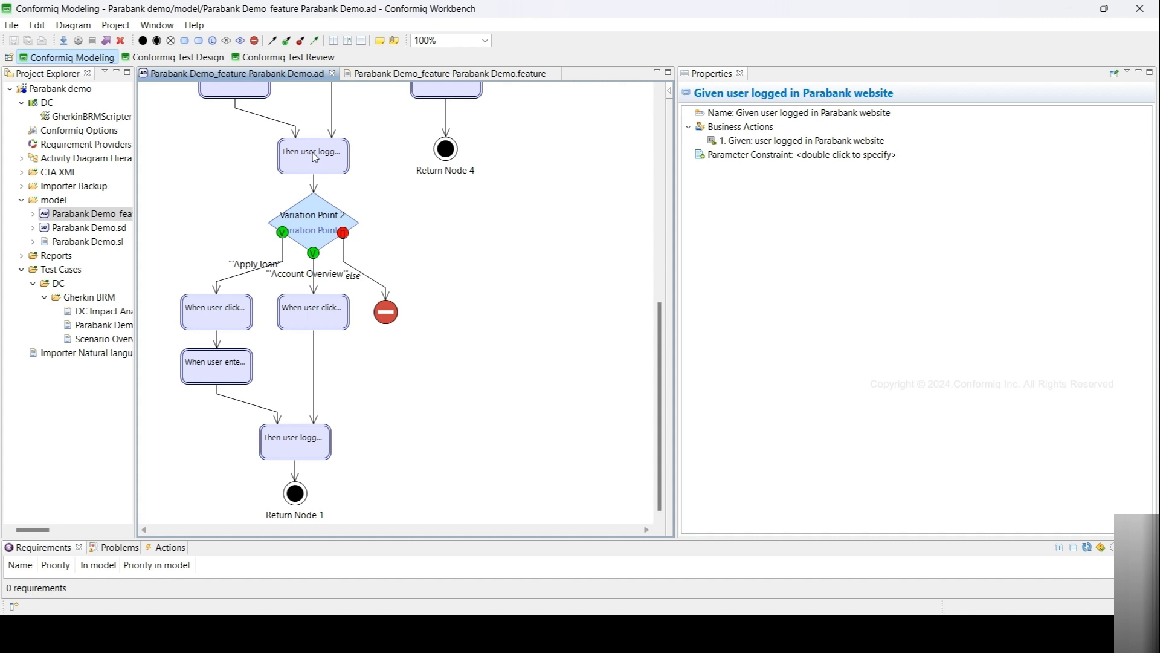
mouse_move(296, 354)
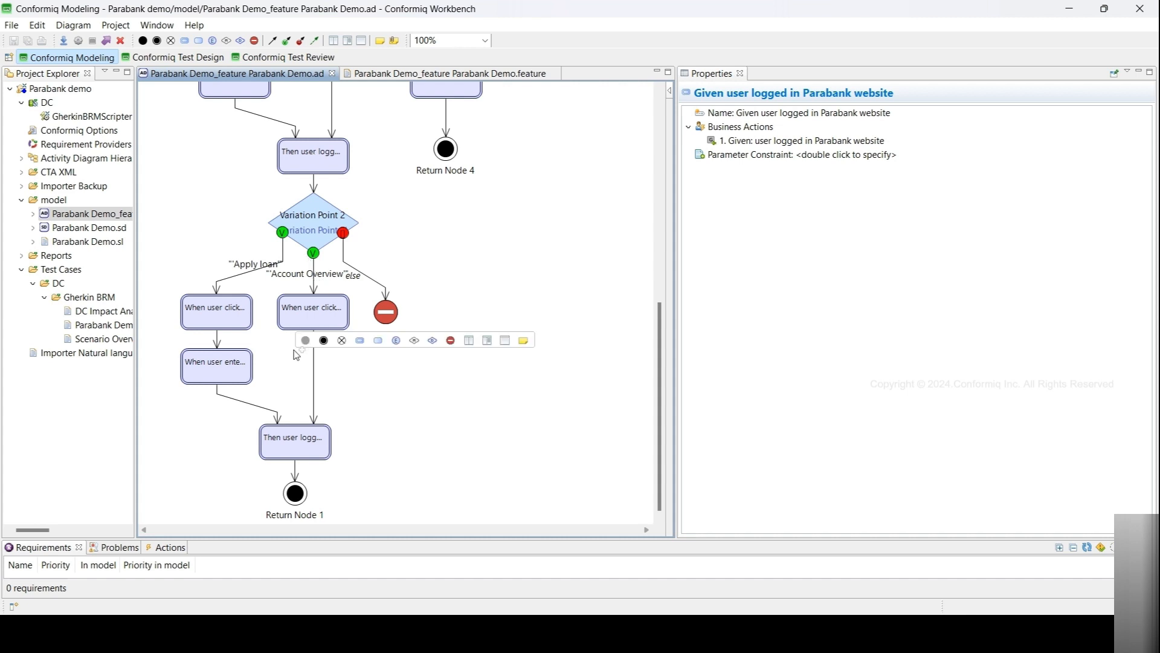
- Compare the successful-login steps of the Valid login and Register scenarios in the original feature file in Notepad++
key("alt+Tab")
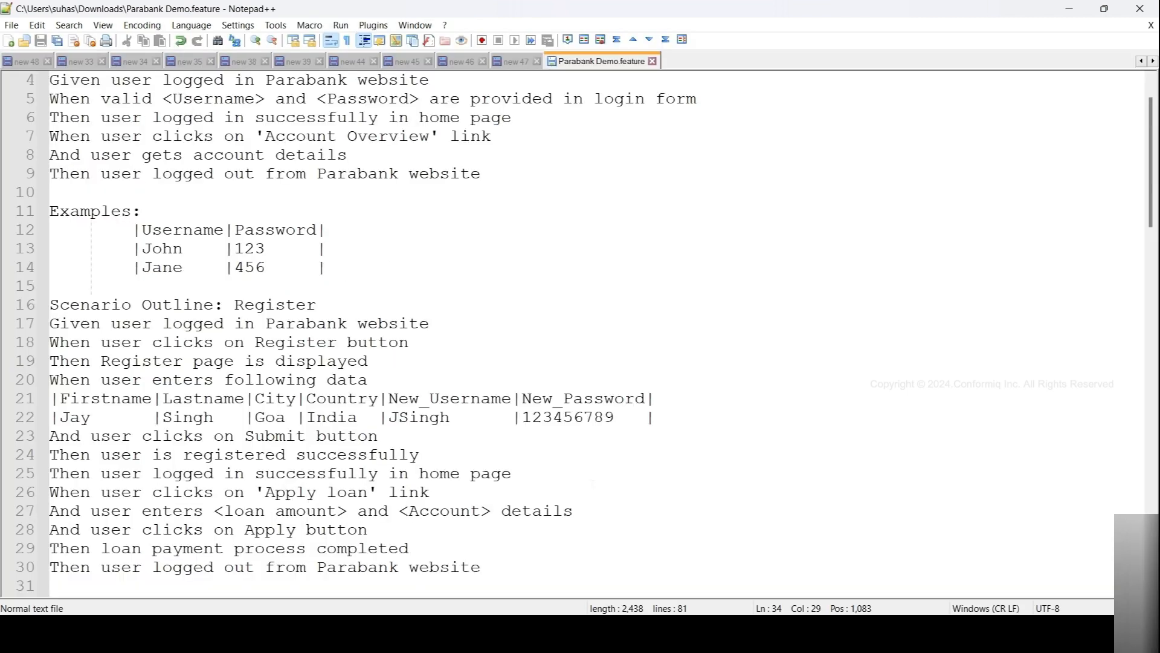
left_click(172, 117)
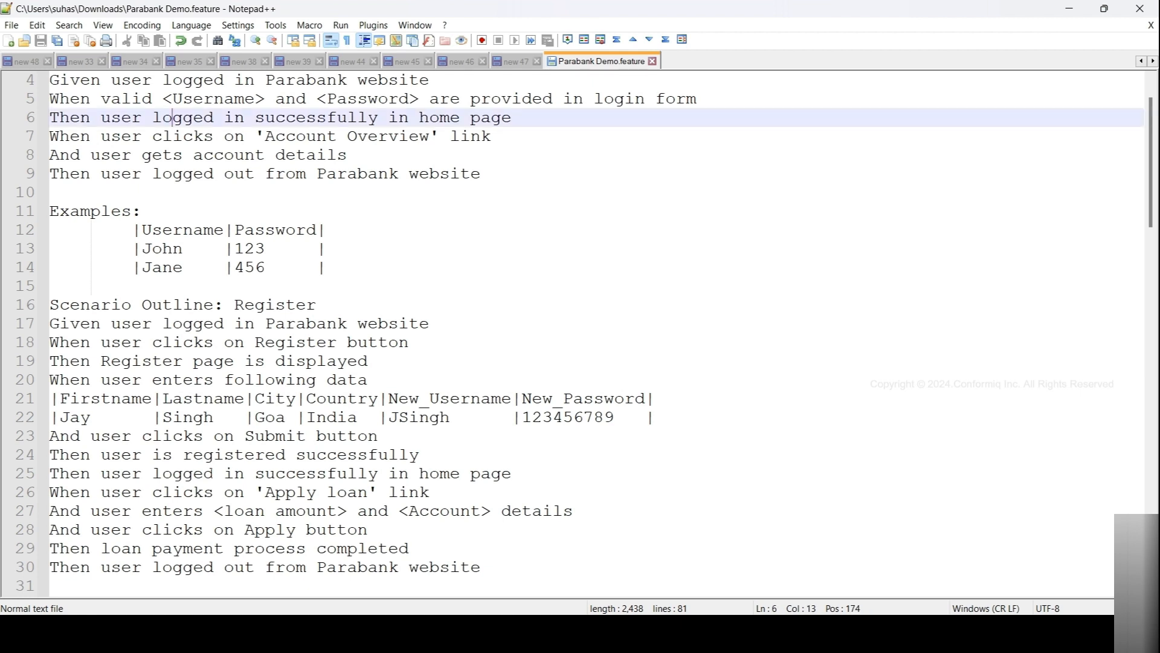
left_click(213, 474)
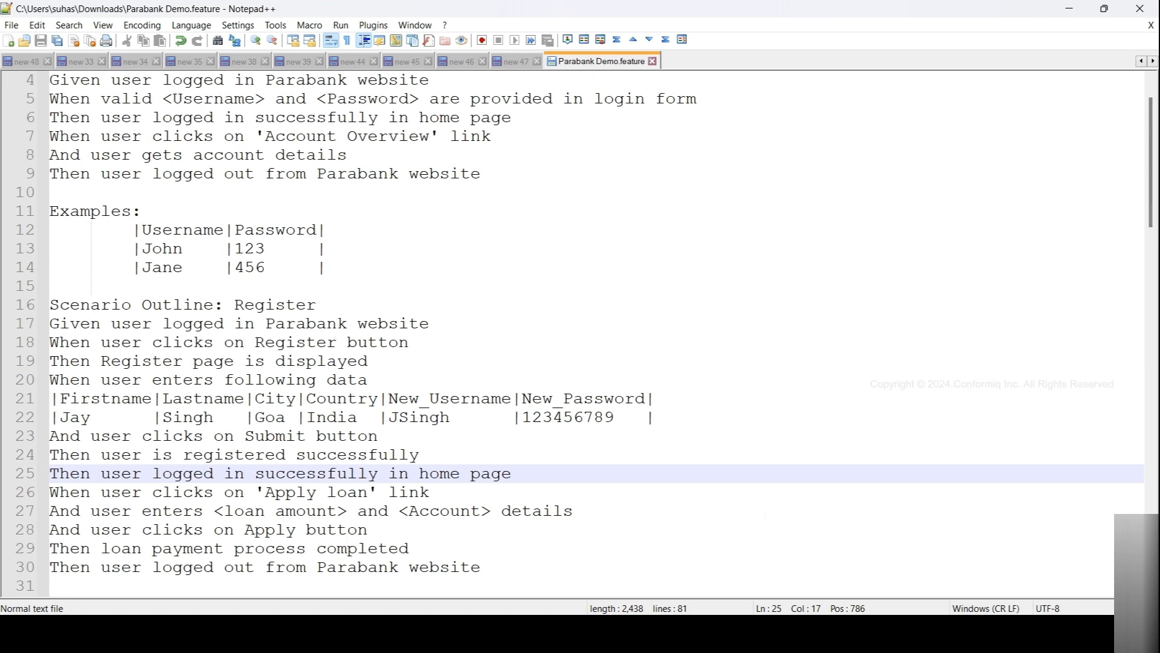
left_click(762, 630)
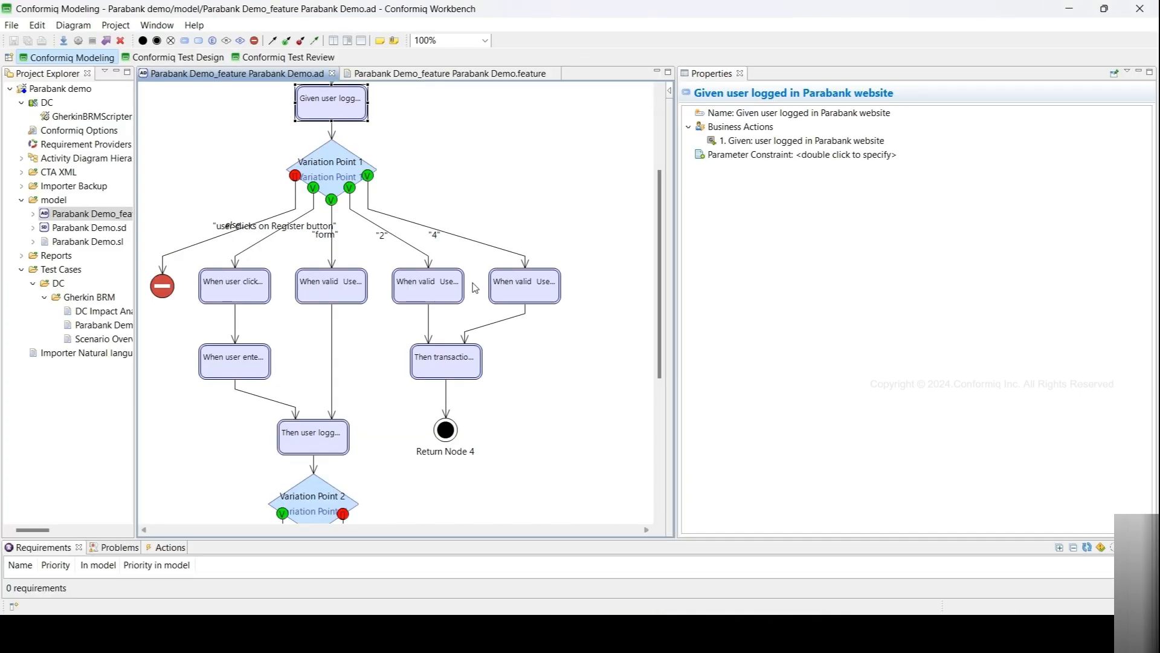
- Inspect the business action of the Then user logged in node above Variation Point 2
scroll(353, 396, "down", 5)
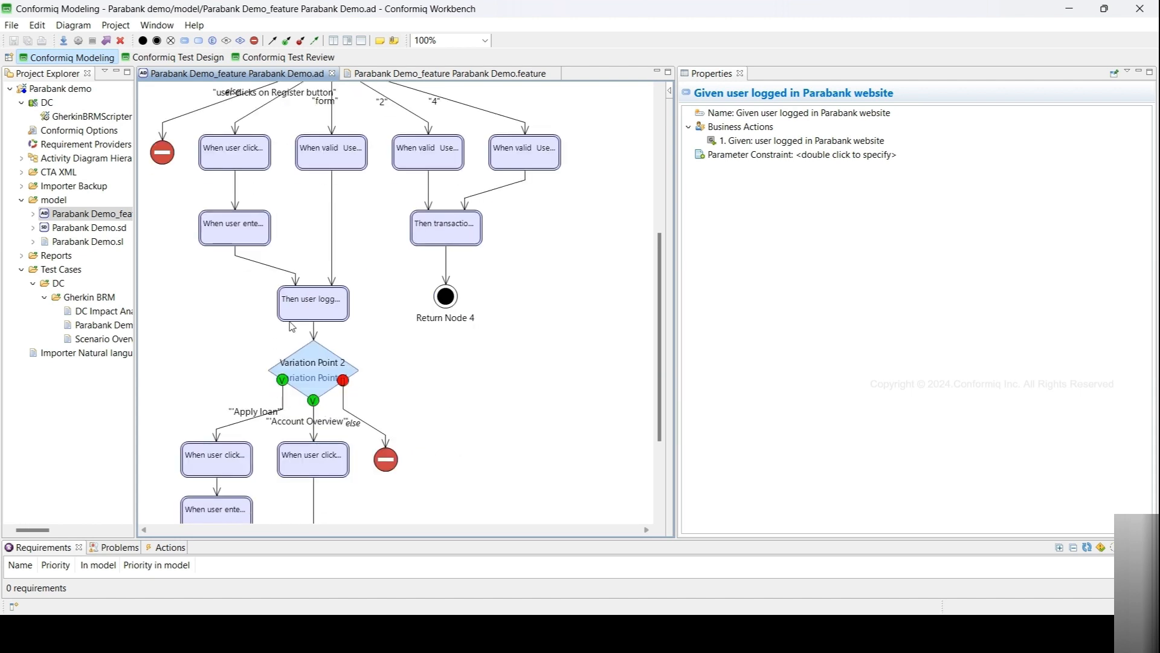
left_click(326, 311)
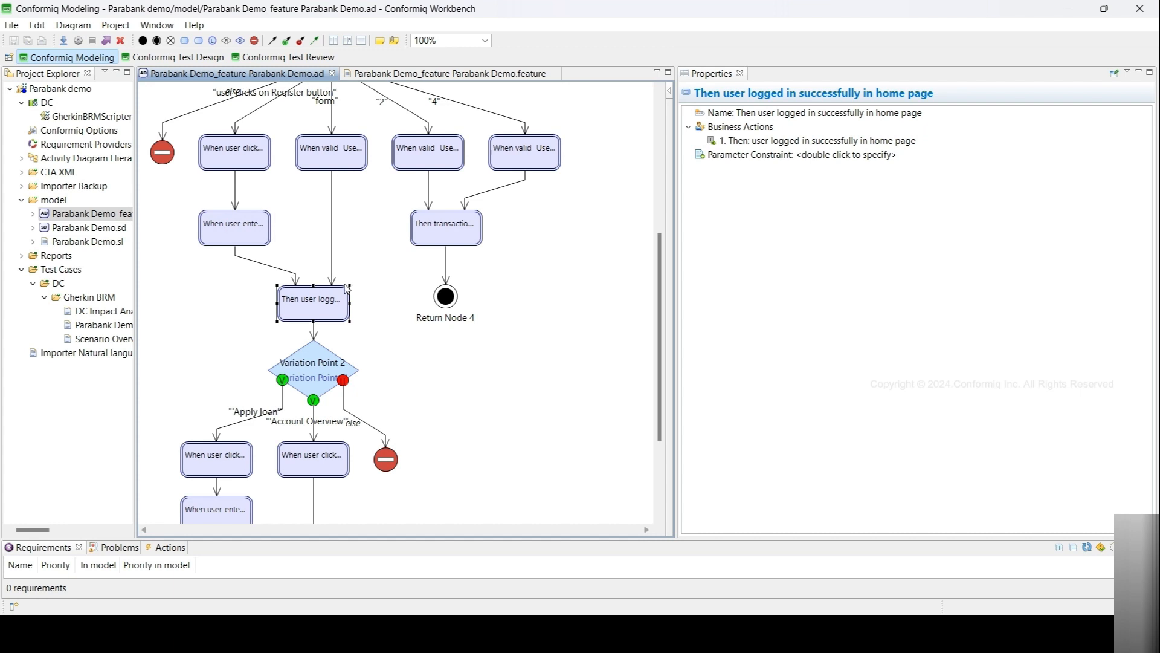
scroll(397, 328, "down", 5)
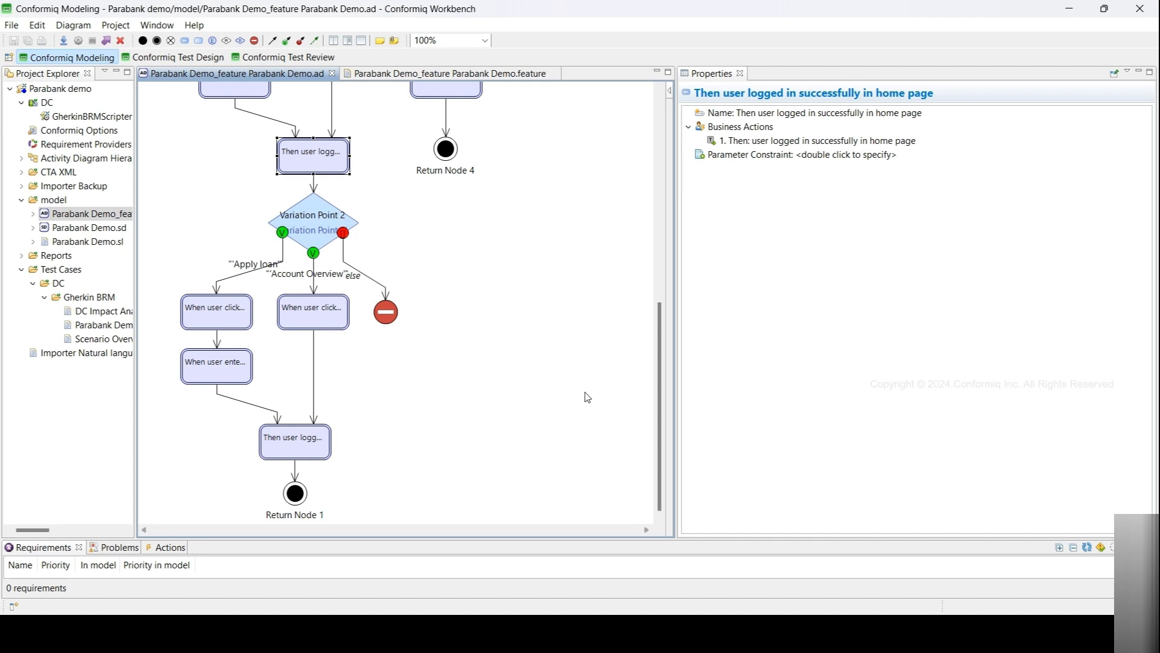
mouse_move(587, 397)
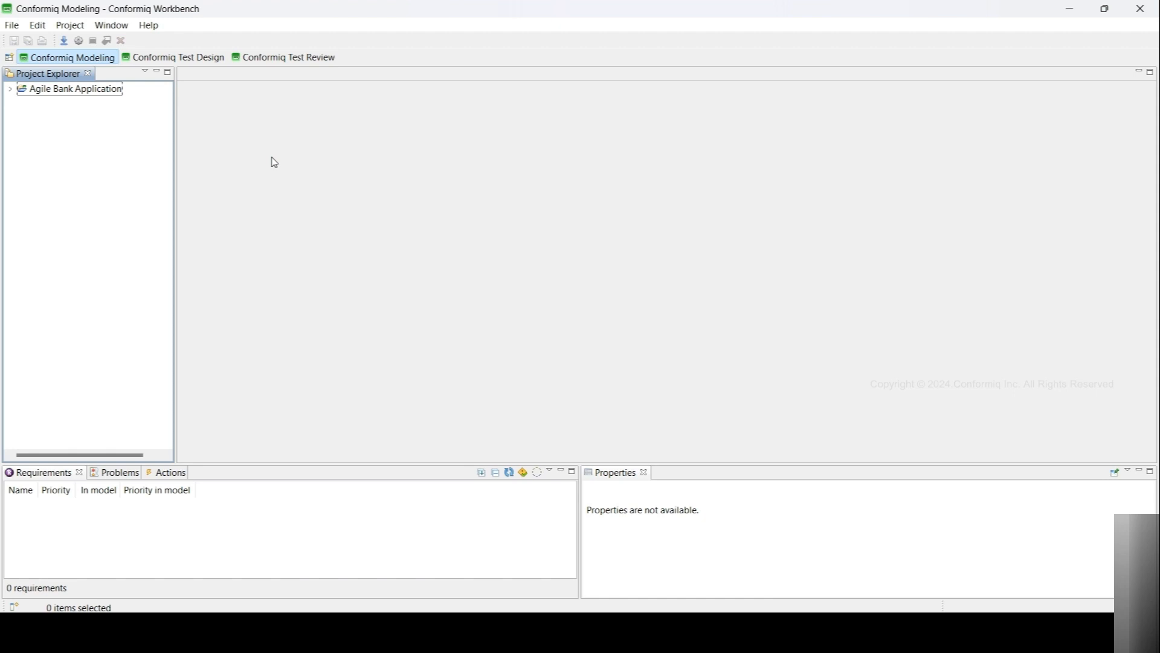
- Open the Bank Application Sprint 1 and Sprint 2 activity diagrams from the Agile Bank Application project's model folder
left_click(11, 89)
left_click(21, 159)
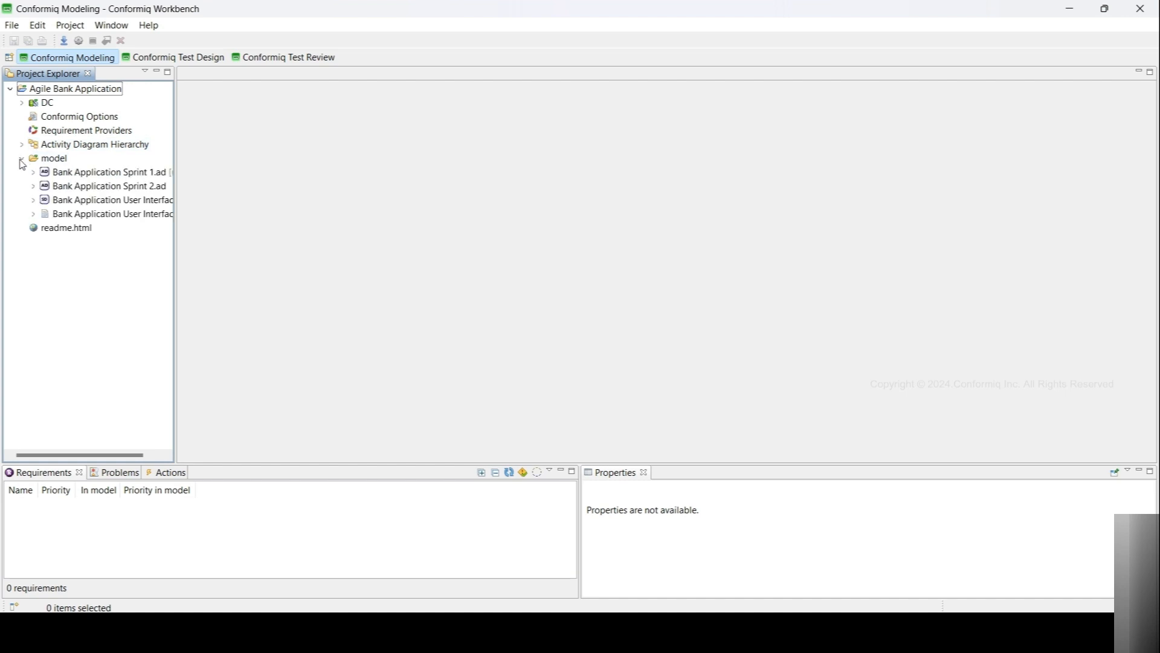
double_click(80, 174)
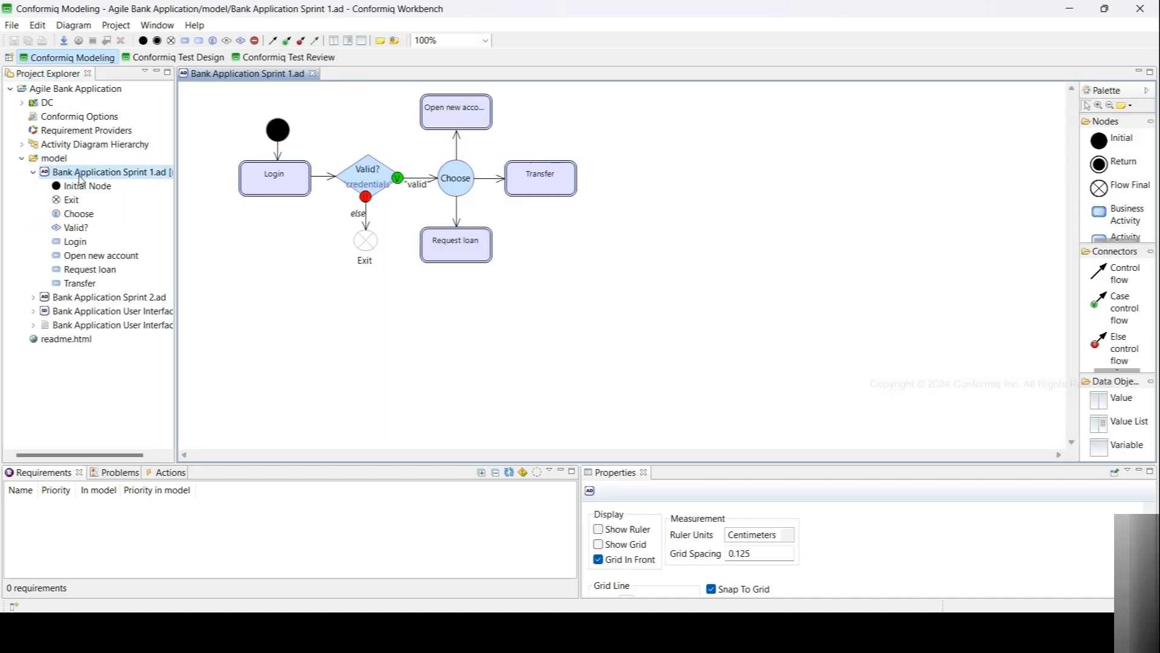
left_click(33, 172)
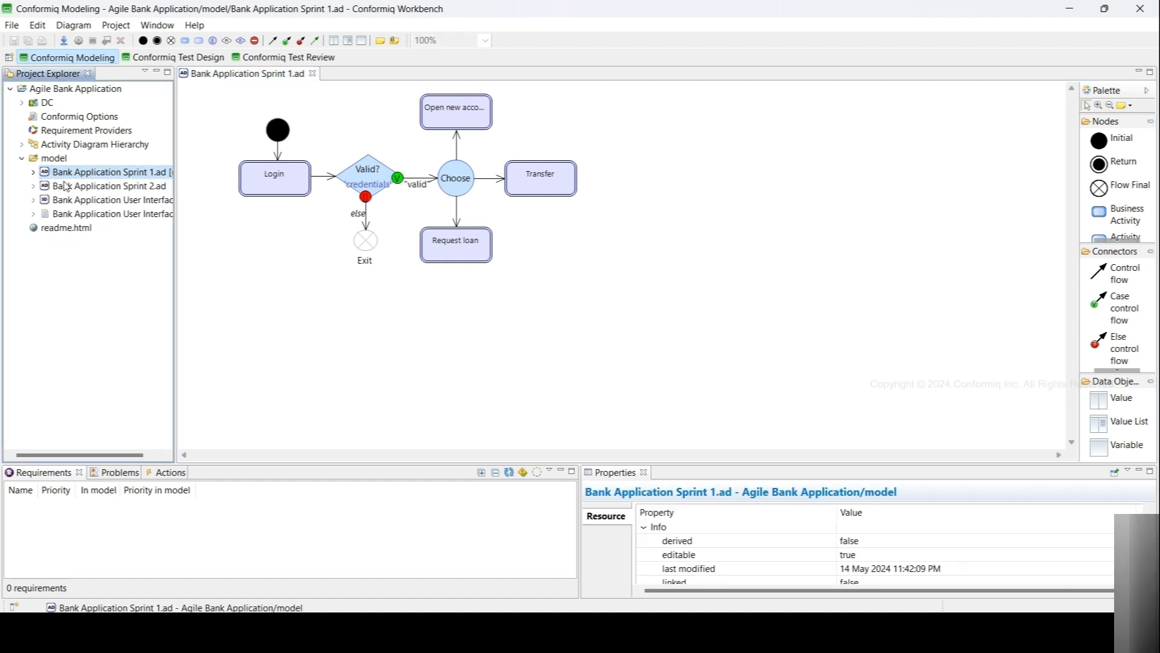
double_click(66, 185)
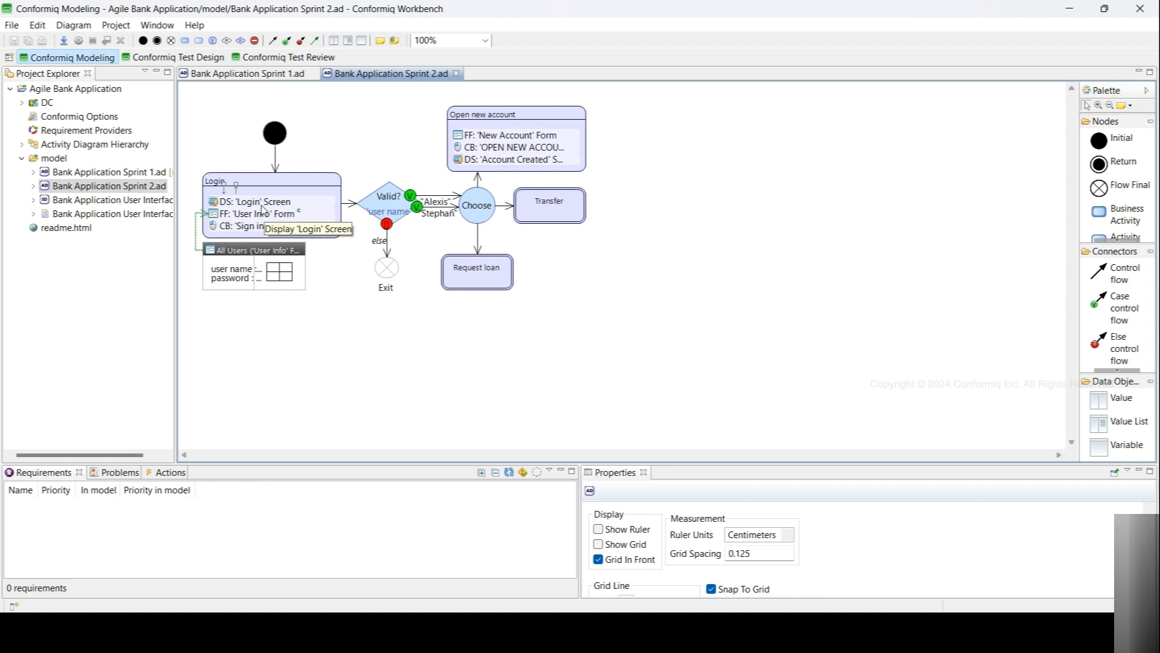
- Open the screen contents options of the Display 'Login' Screen action in the Sprint 2 Login node without changing them
left_click(227, 75)
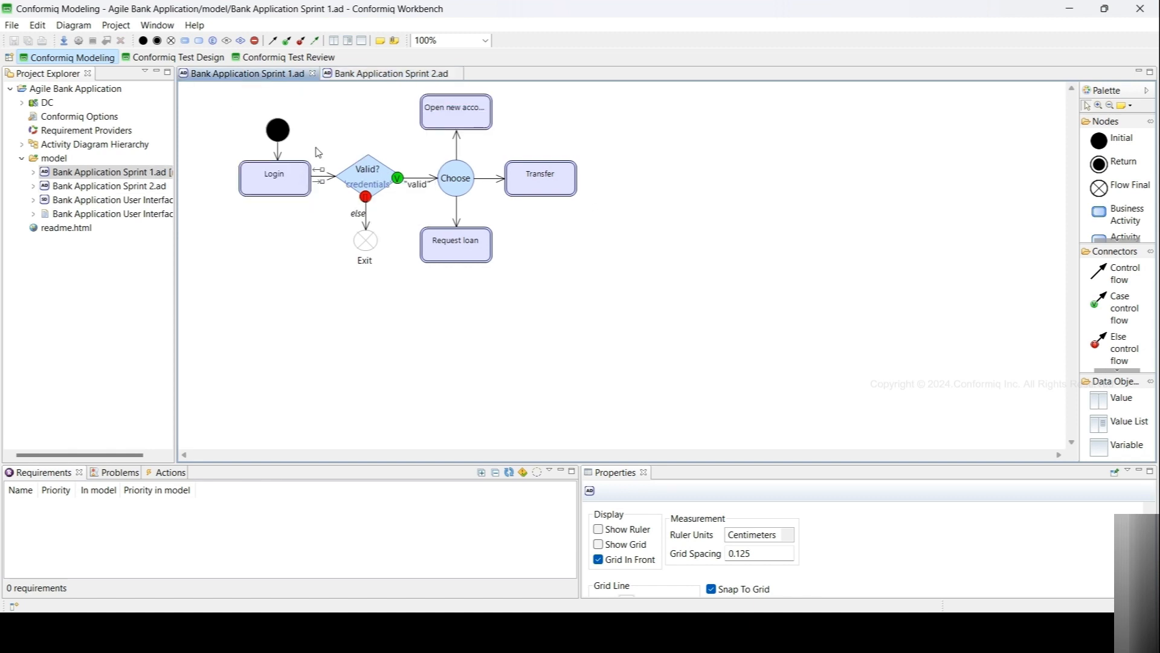
left_click(351, 74)
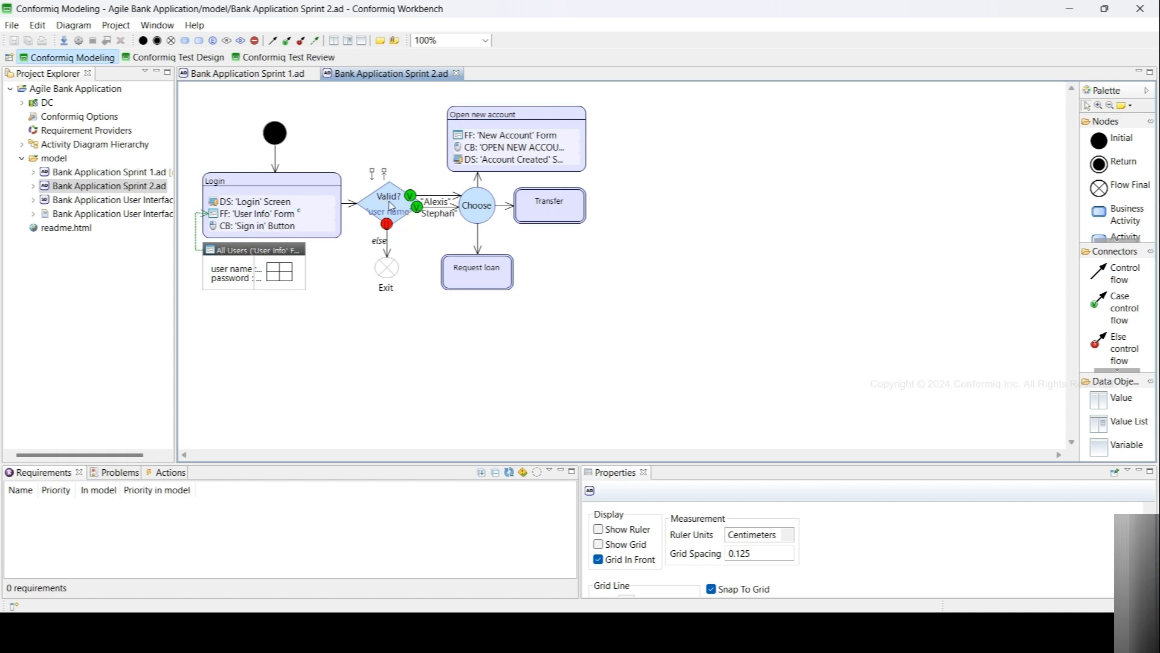
left_click(251, 204)
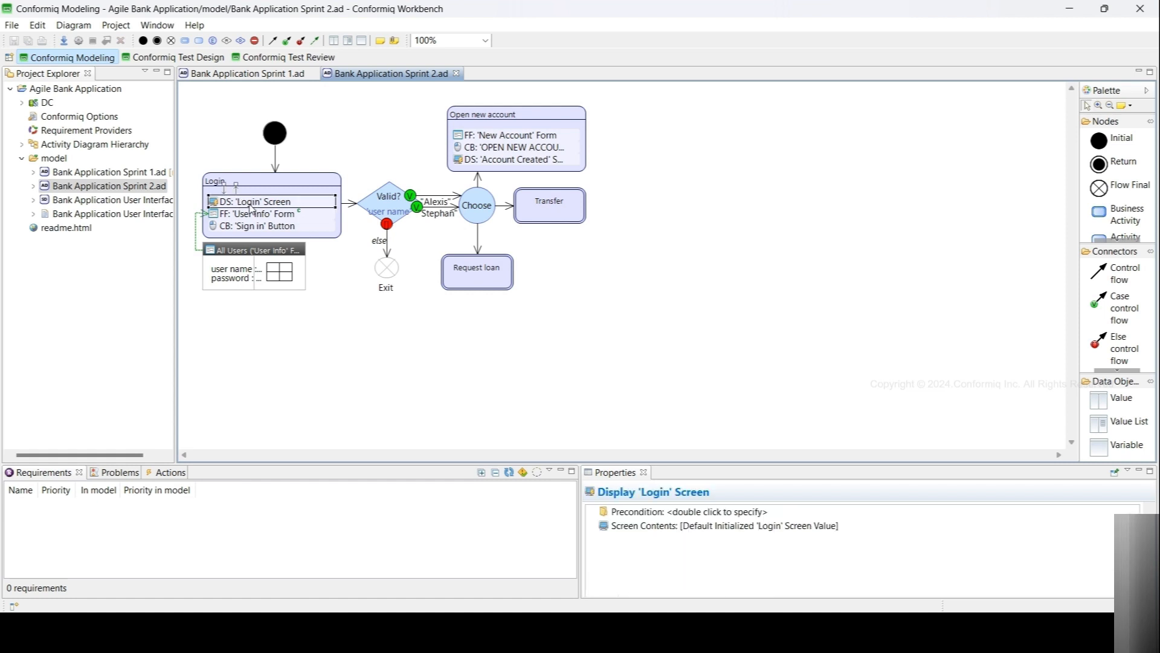
double_click(670, 530)
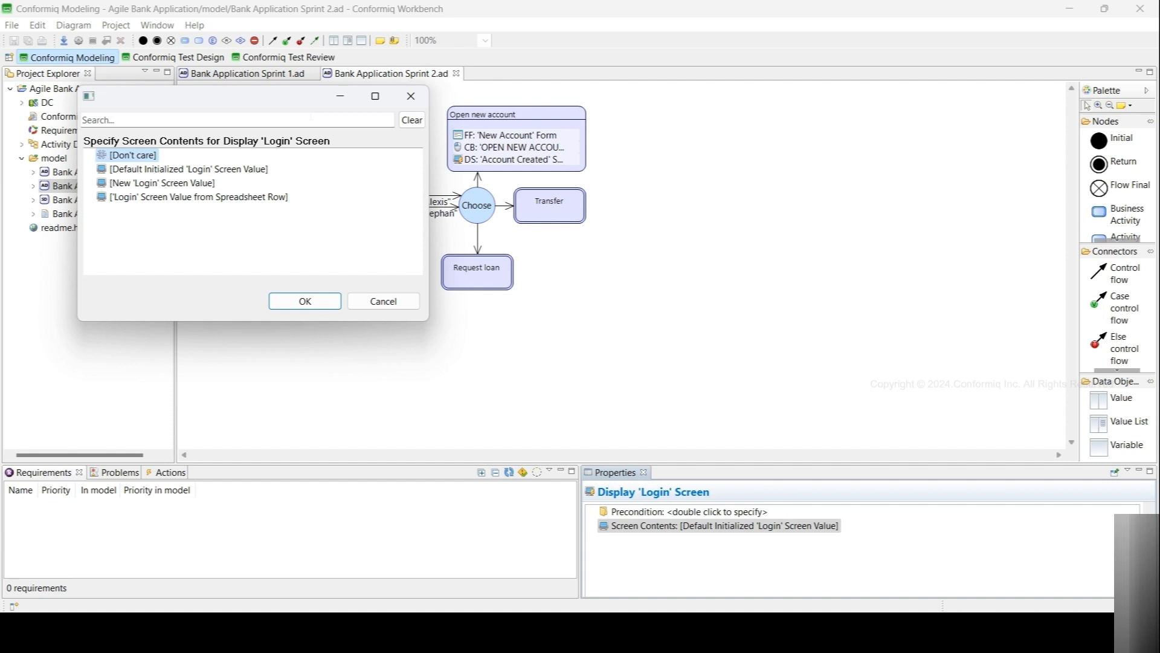
left_click(383, 301)
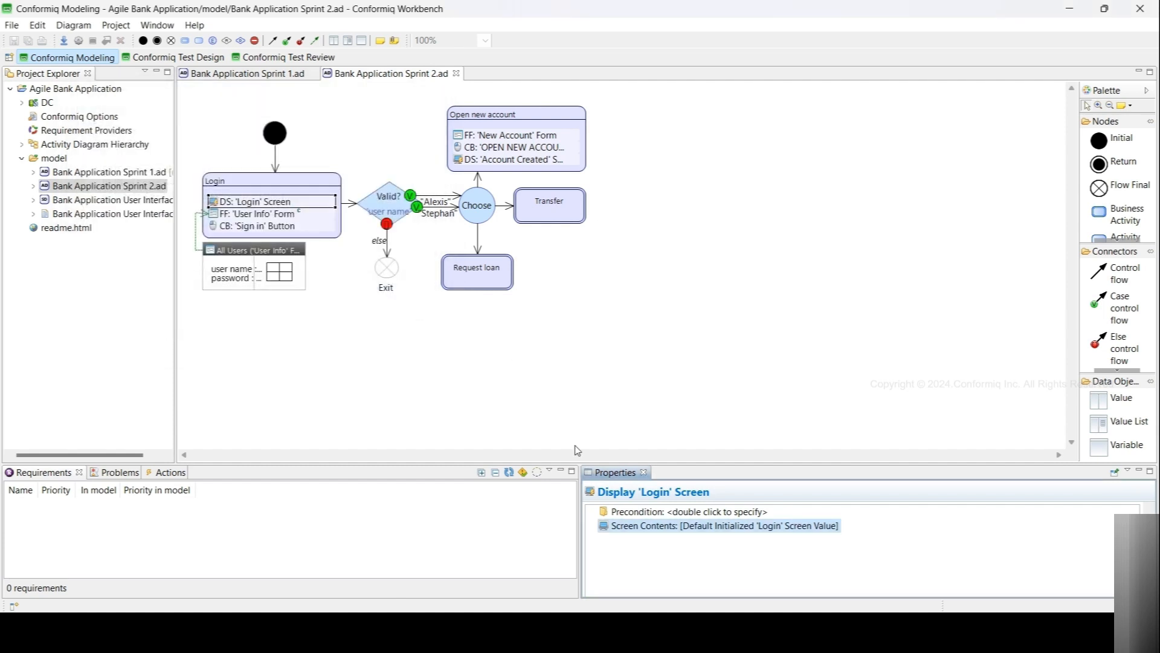
- Clear the input constraint of the Fill 'User Info' Form action in the Login node
left_click(261, 217)
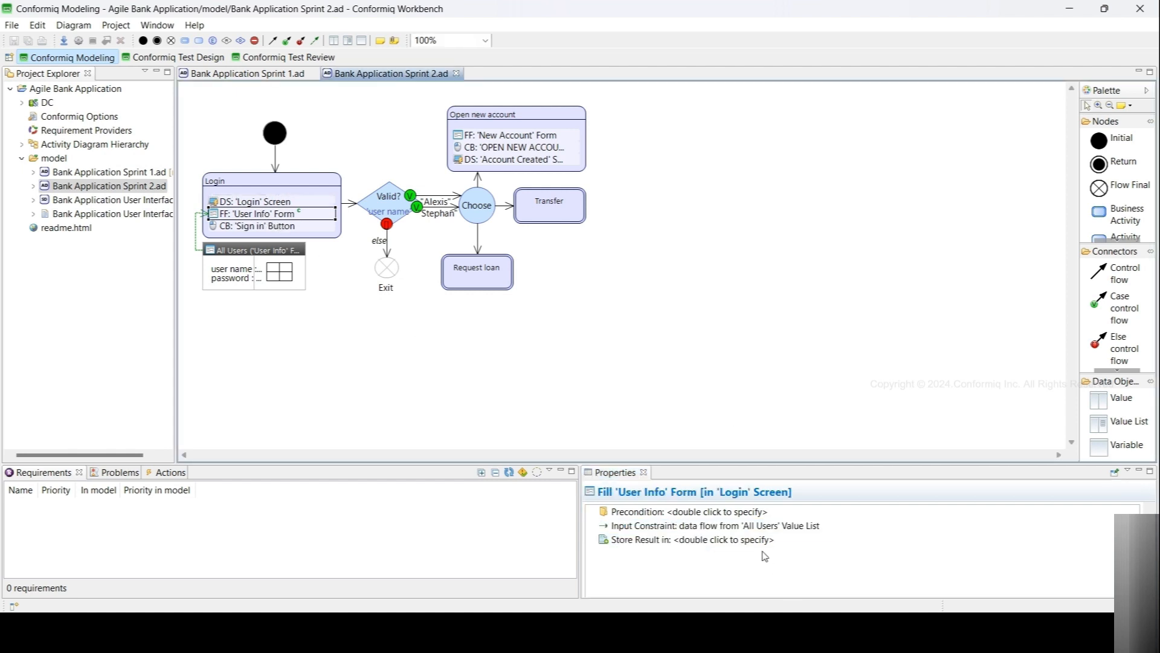
right_click(706, 530)
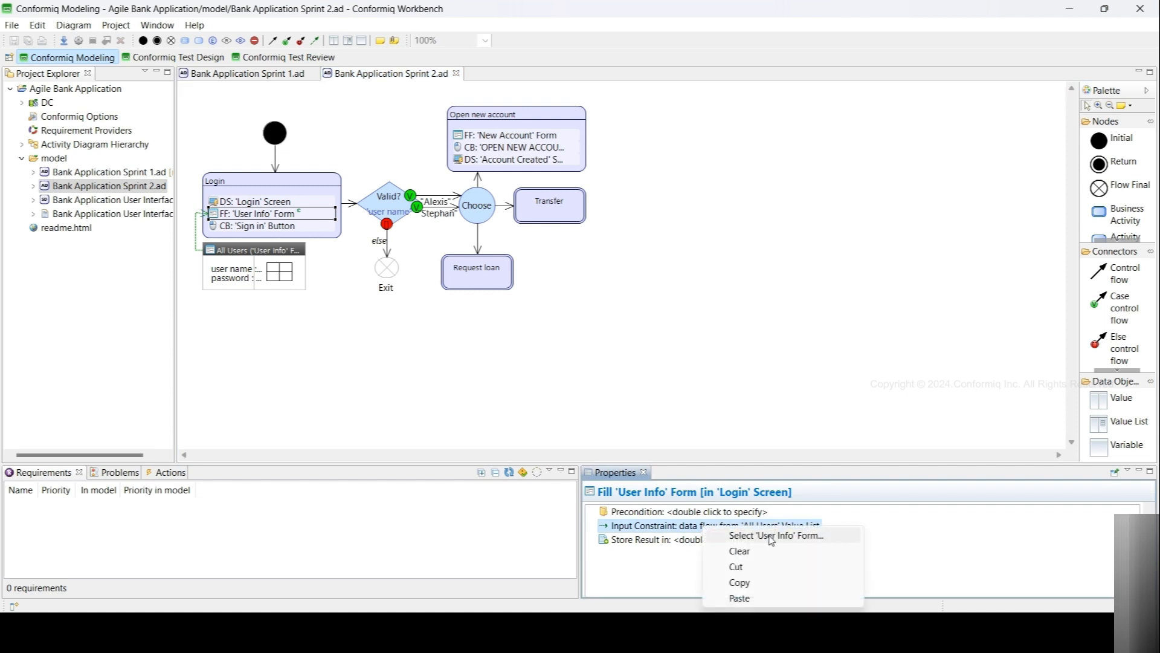
left_click(740, 550)
- Browse the basis options of the Valid? decision node, searching for login, without choosing one
double_click(701, 531)
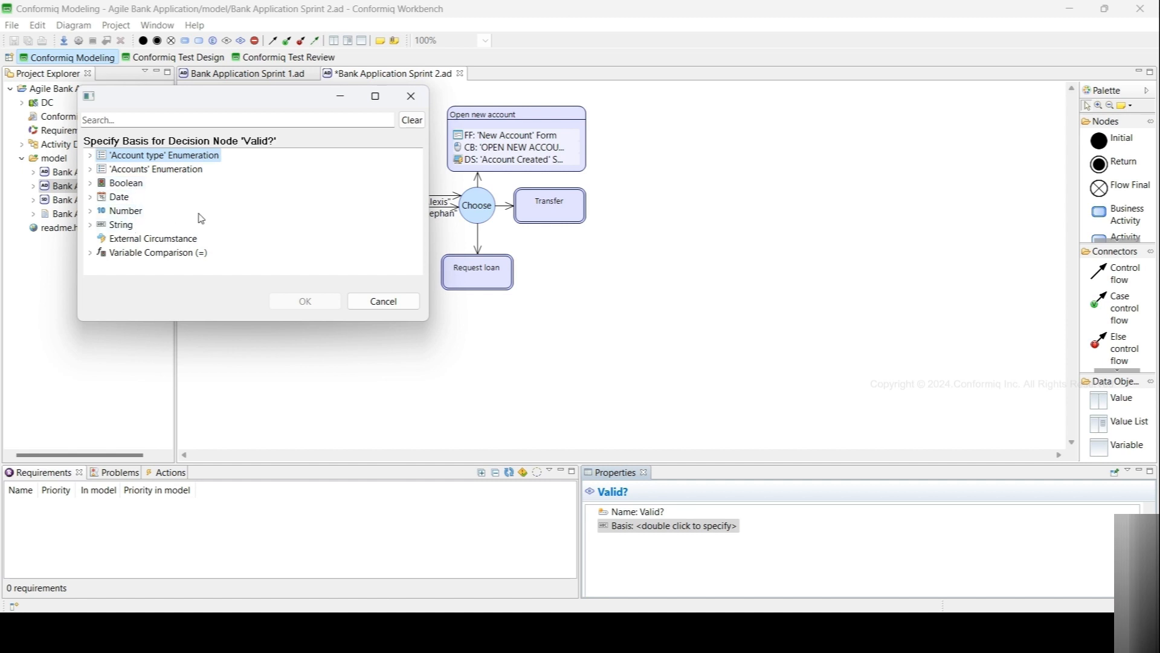
left_click(90, 225)
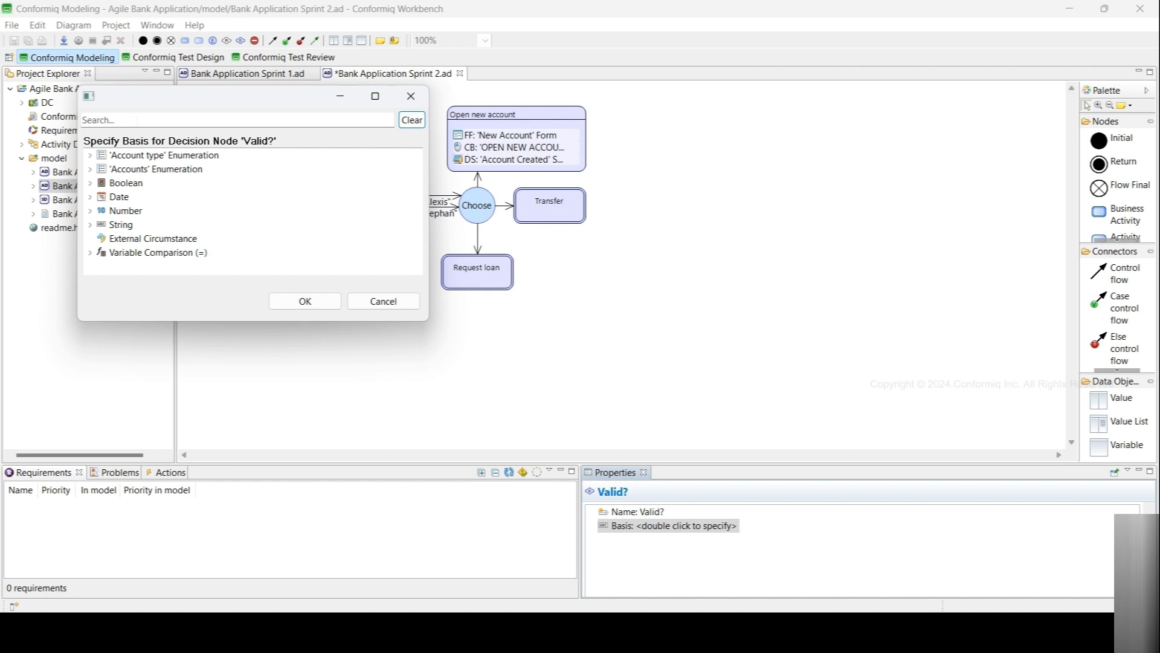
left_click(138, 120)
type("lo")
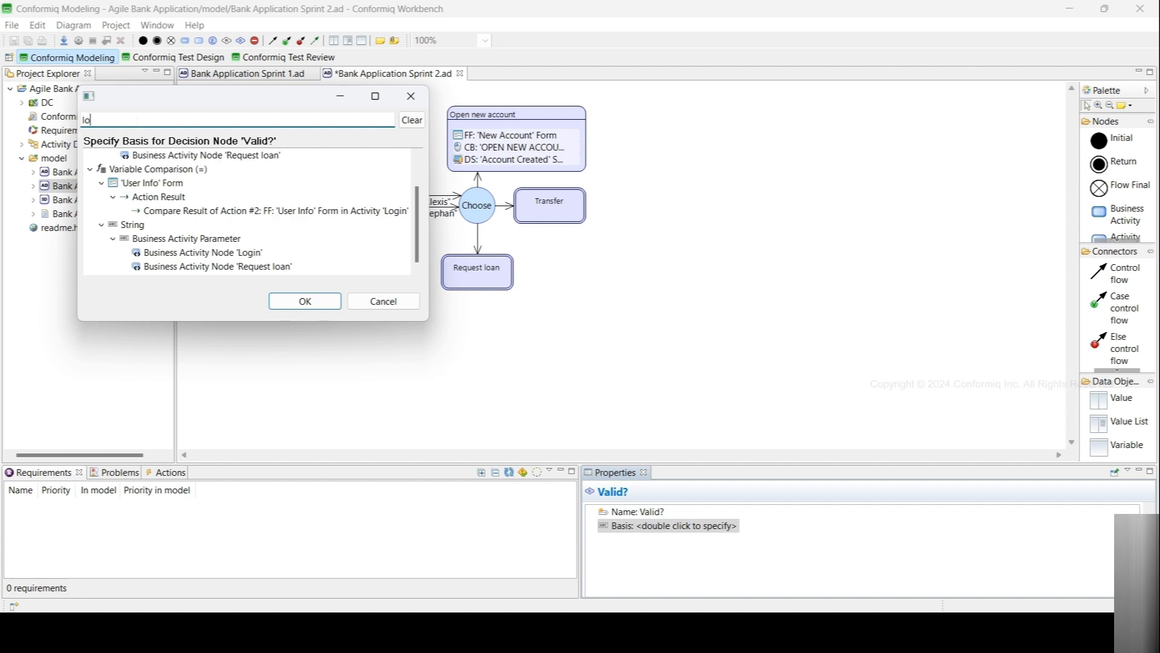
type("gin")
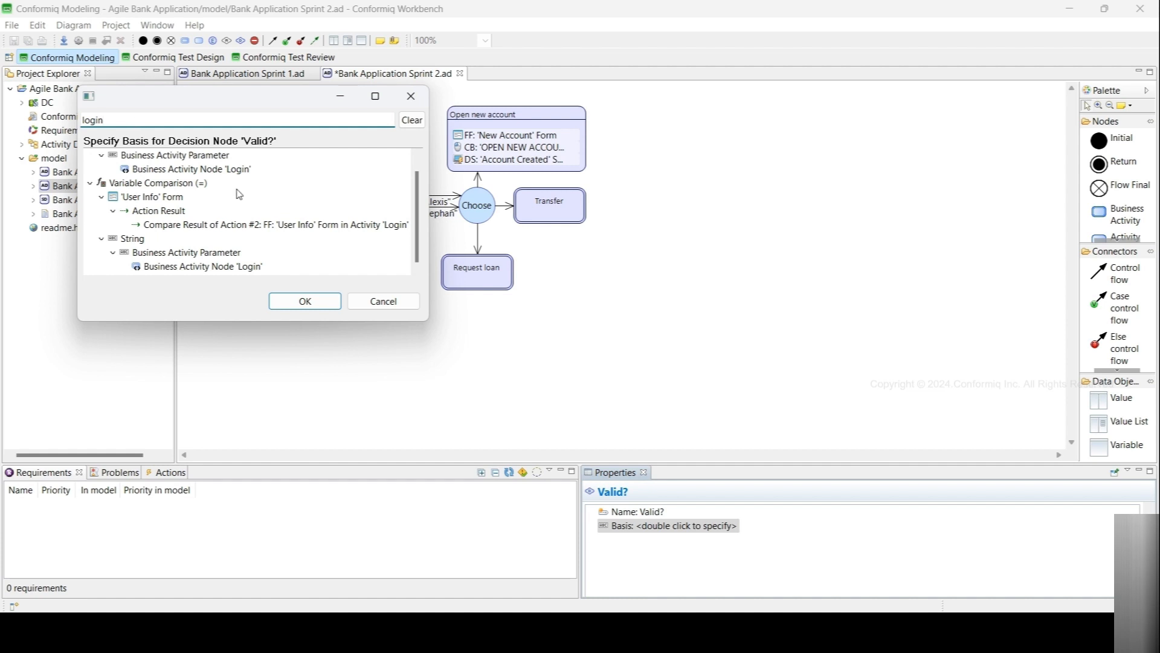
scroll(239, 194, "up", 1)
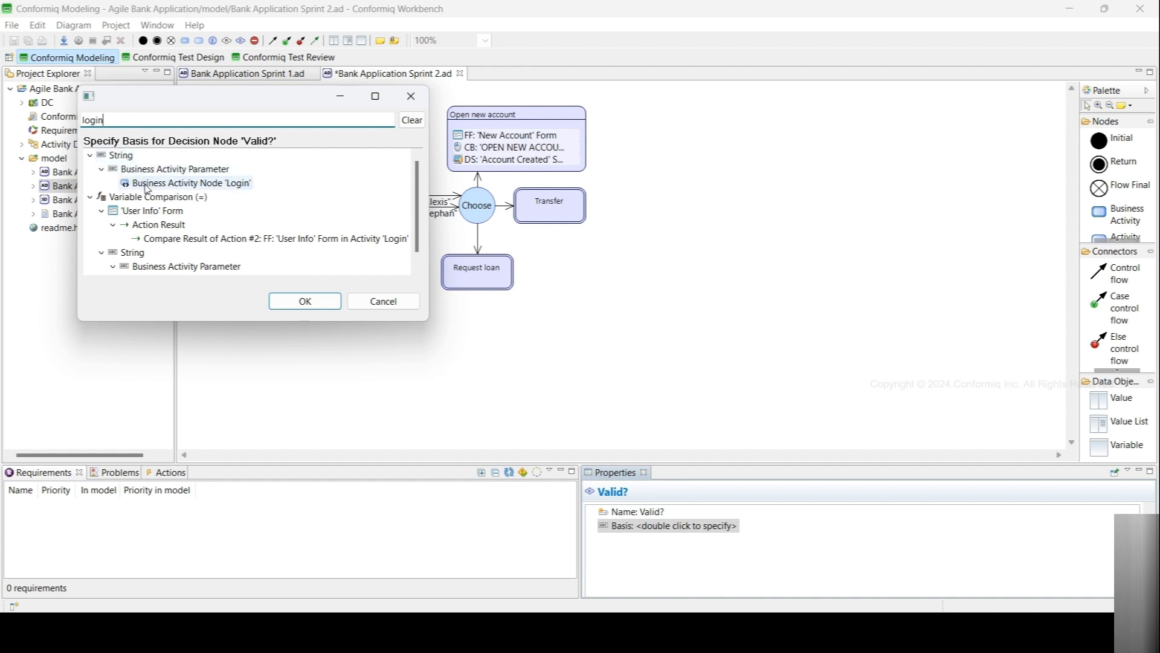
scroll(261, 226, "down", 1)
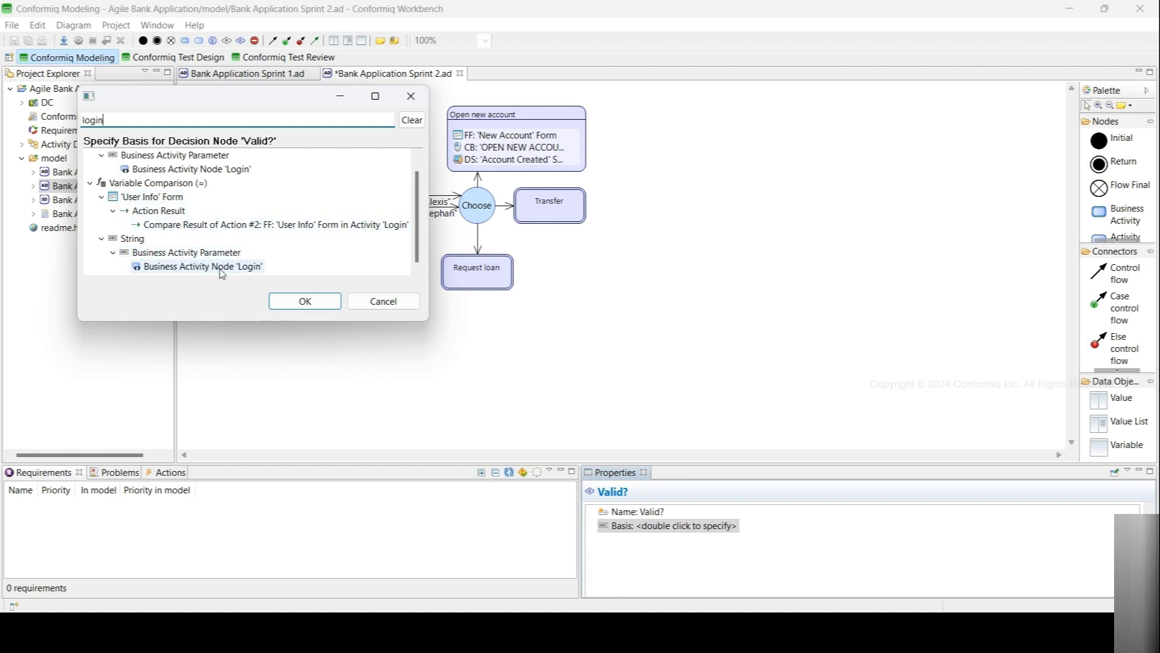
scroll(370, 205, "up", 1)
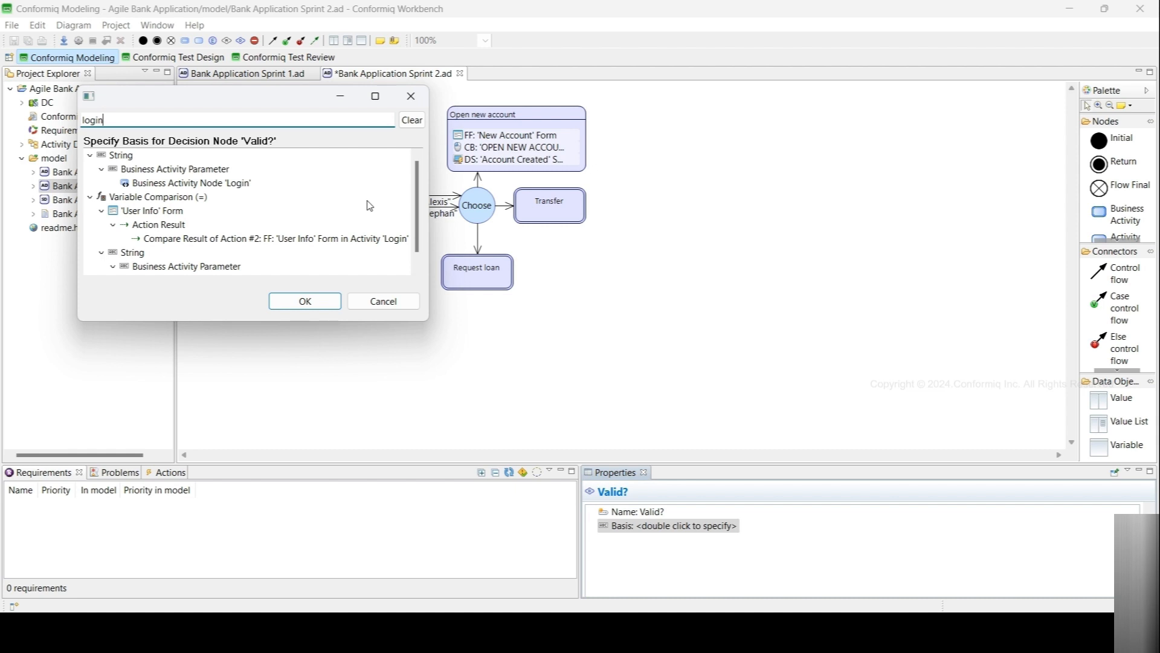
left_click(383, 301)
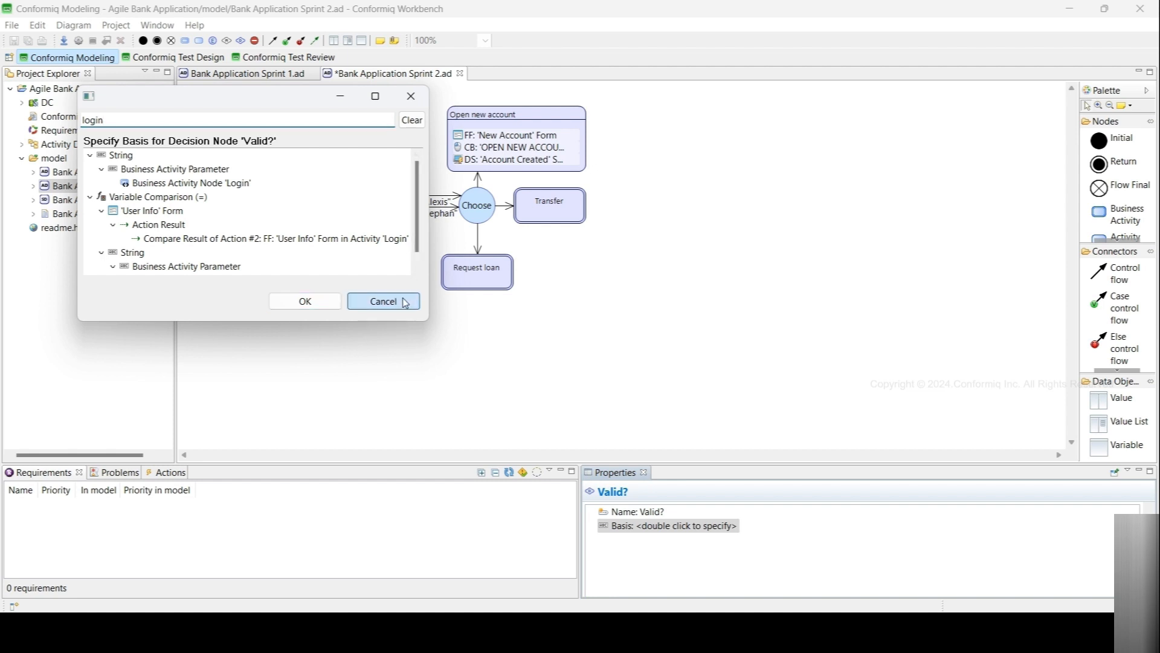
- In the Sprint 1 diagram, browse the Valid? decision node's basis options, searching for loan, without changing it
left_click(236, 74)
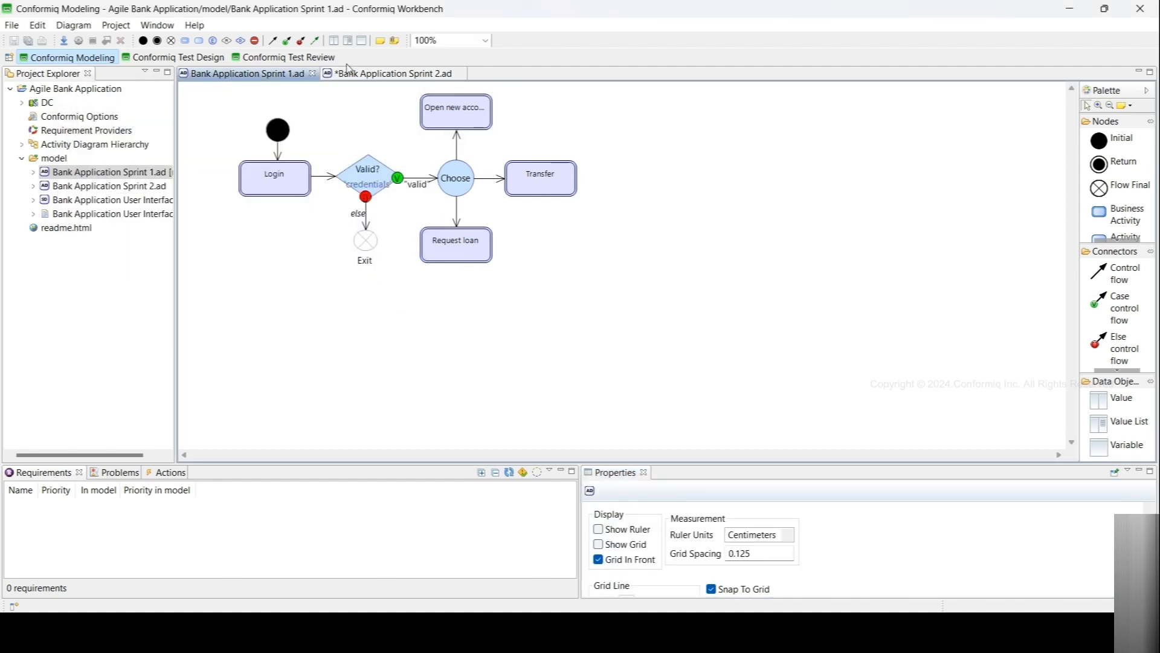
left_click(370, 179)
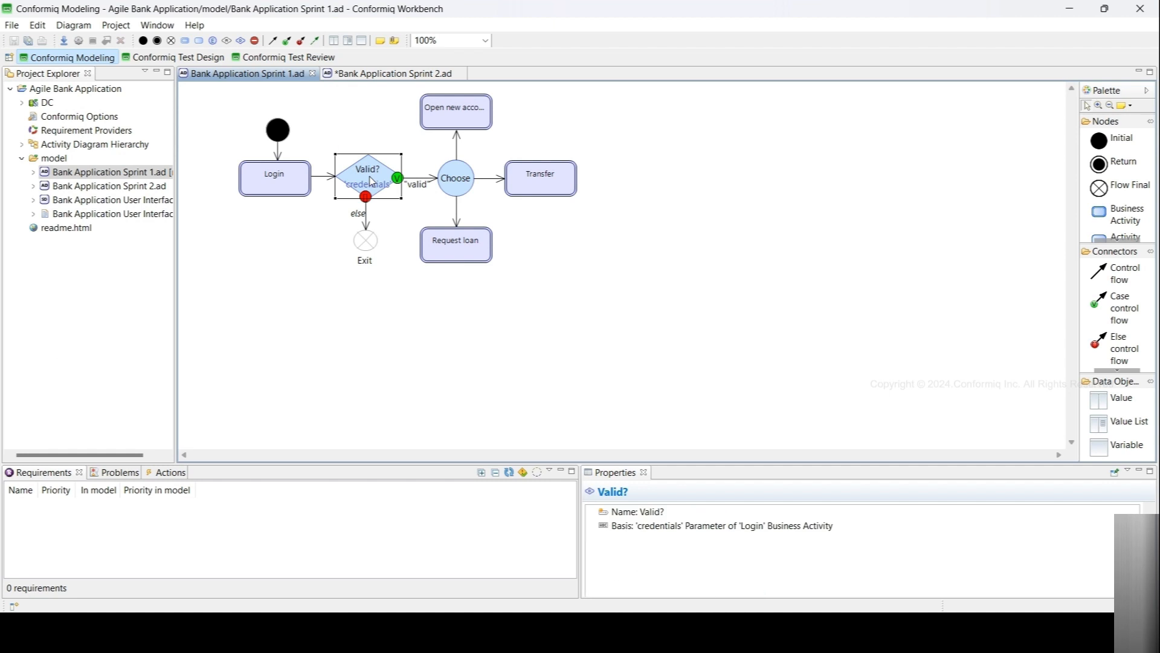
double_click(663, 528)
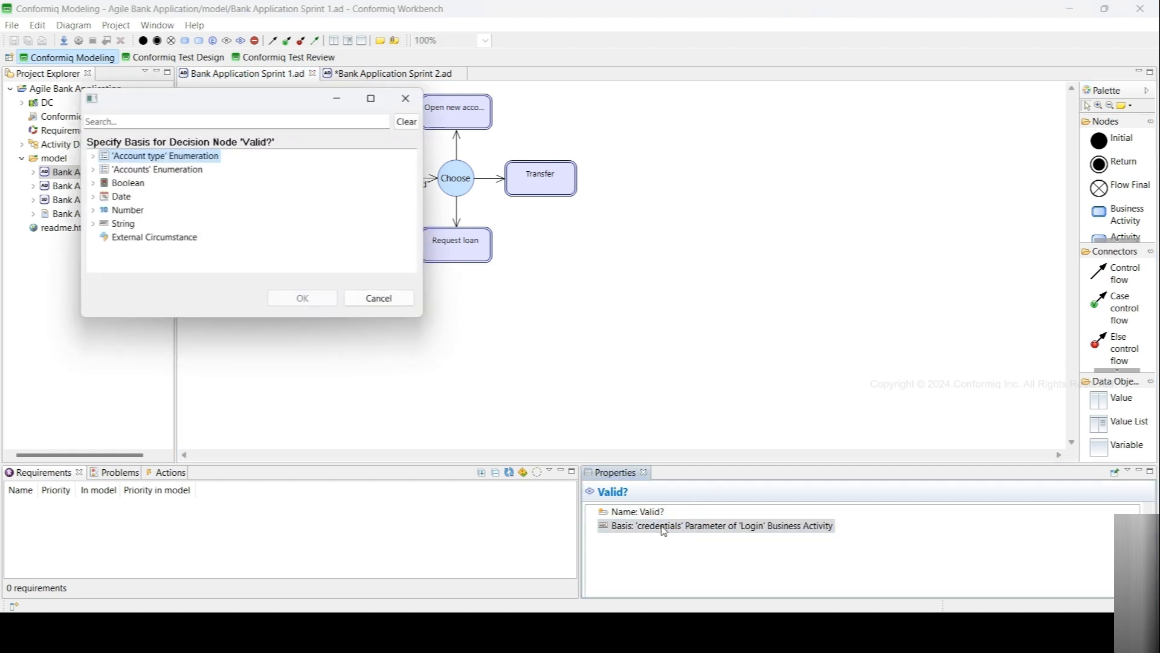
left_click(103, 121)
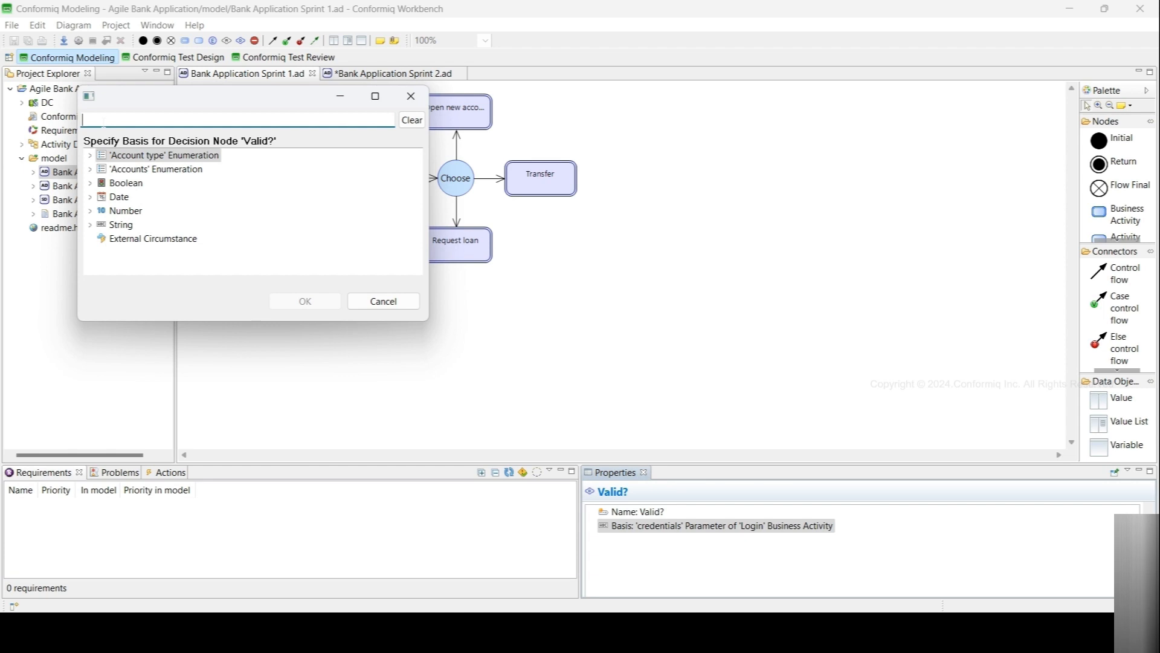
type("lo")
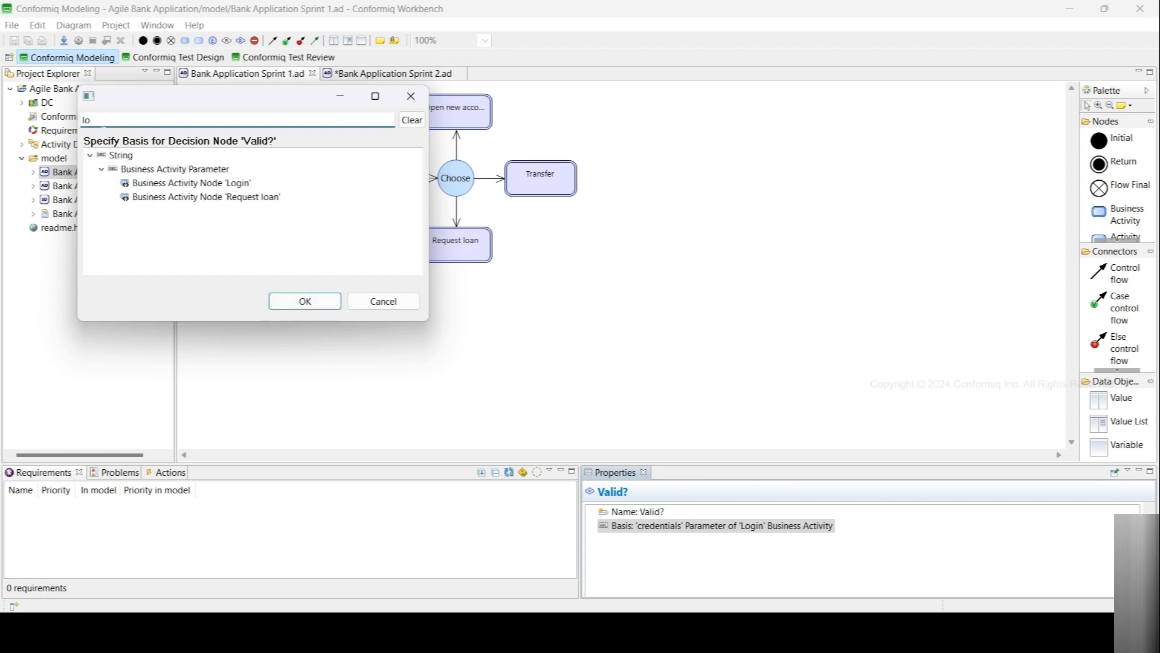
type("an")
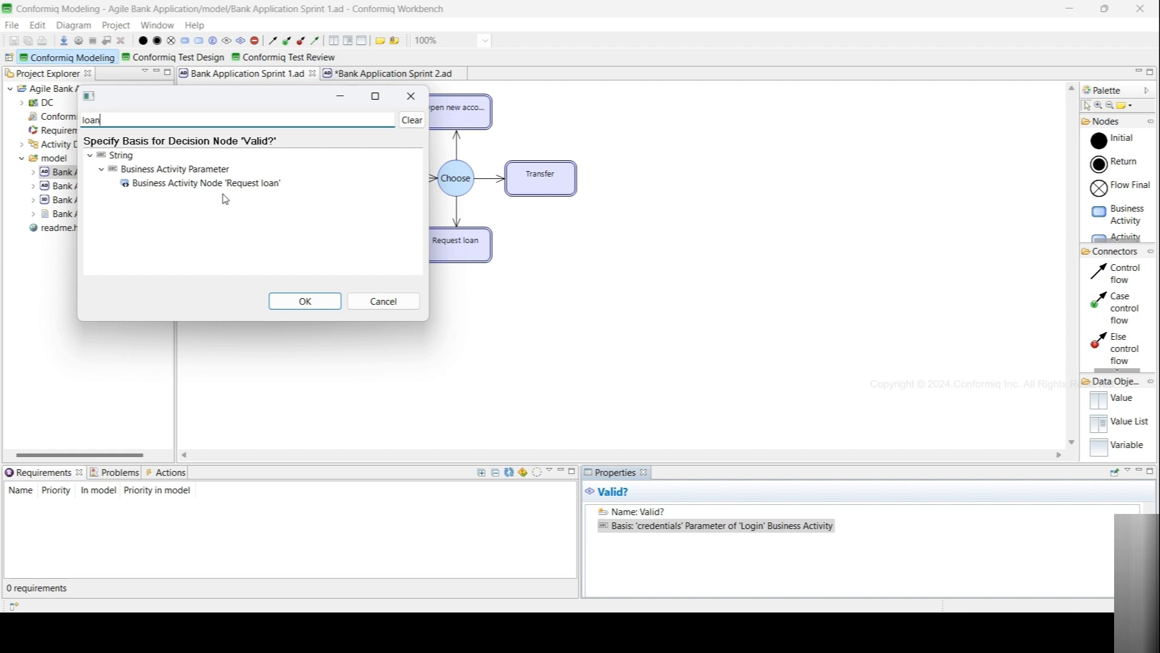
left_click(358, 299)
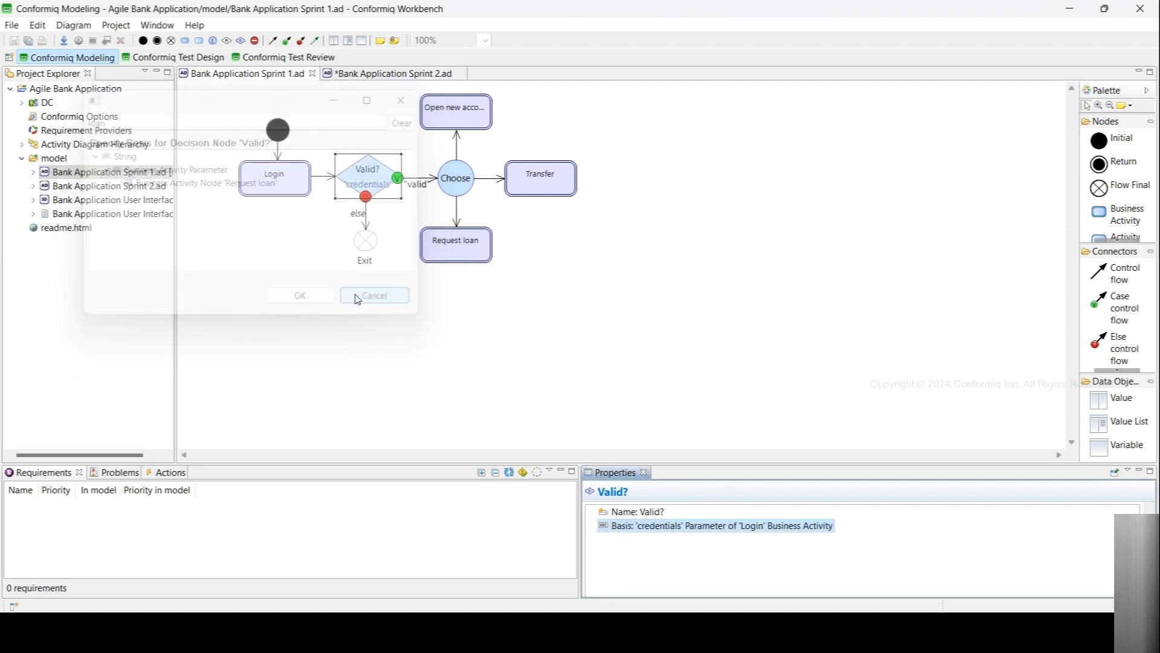
- Customize the Login node's automatic When and Then business actions
left_click(264, 177)
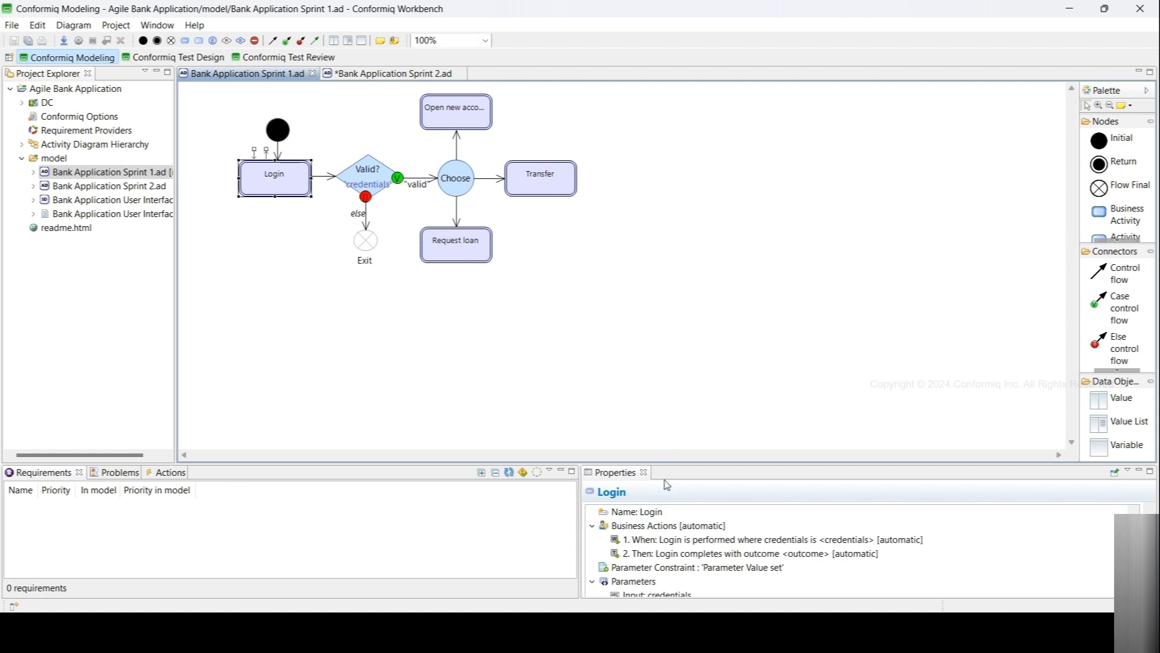
right_click(648, 531)
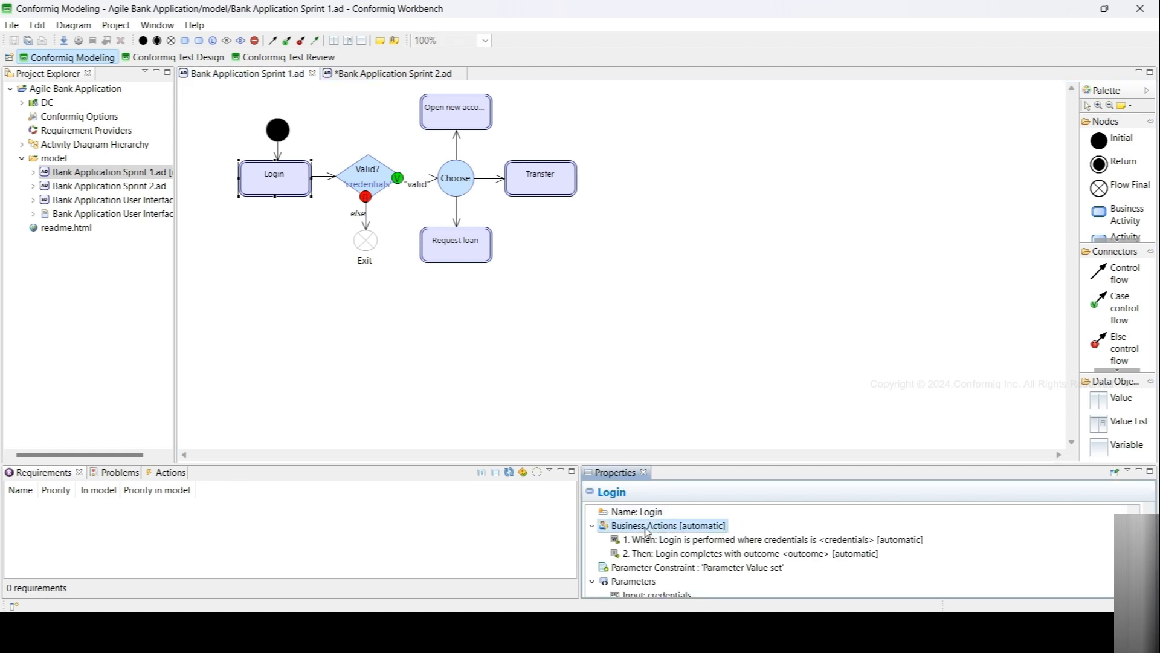
left_click(713, 537)
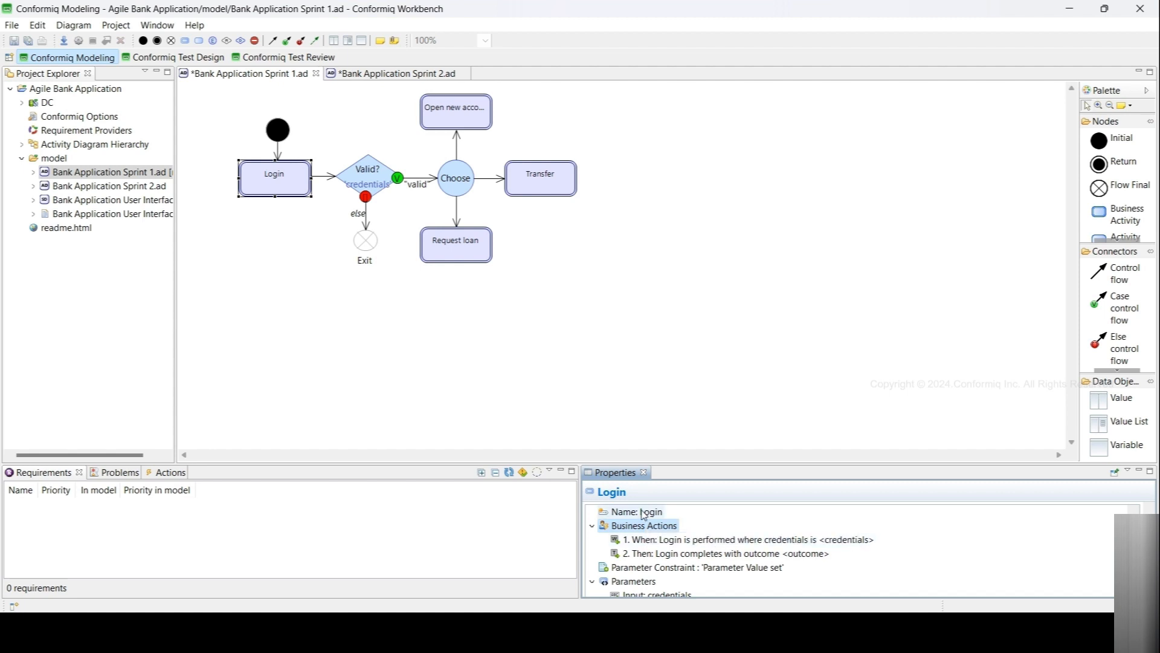
- Add a requirement action to the Login node's business actions and open its requirement selection without choosing one
right_click(648, 528)
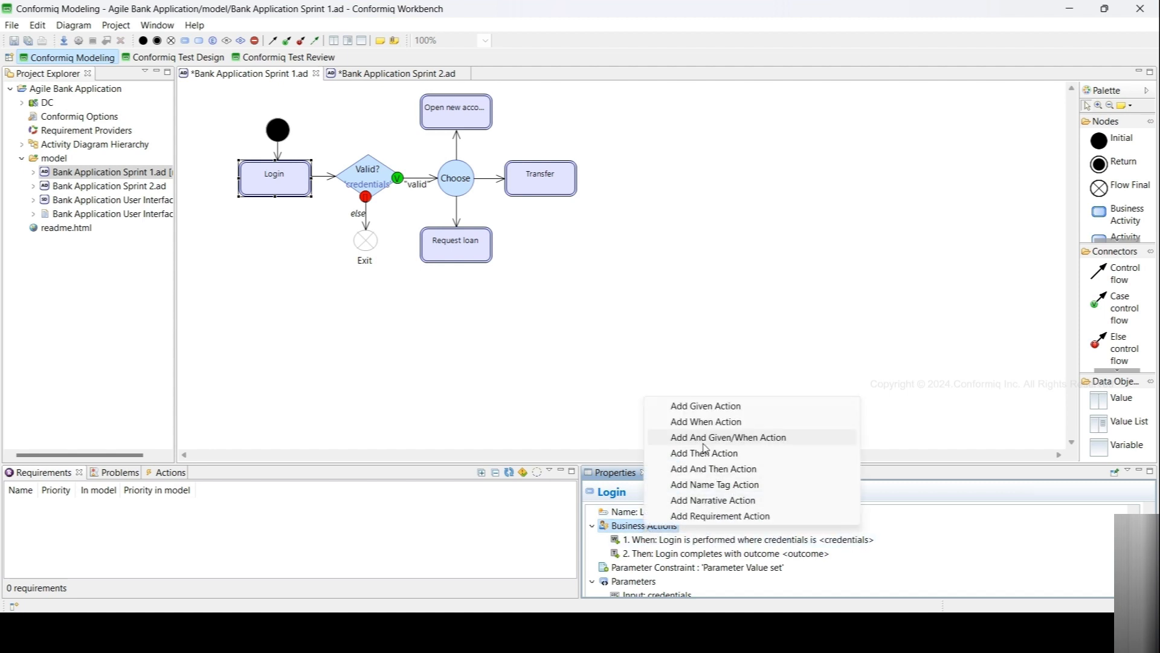
left_click(706, 517)
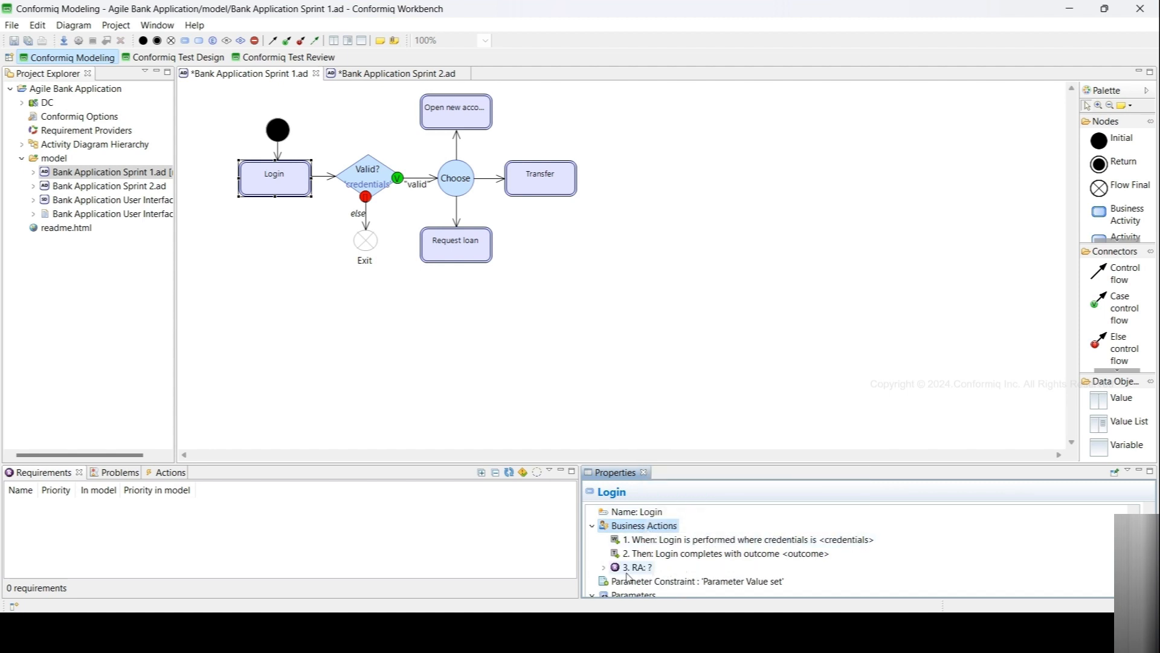
double_click(658, 578)
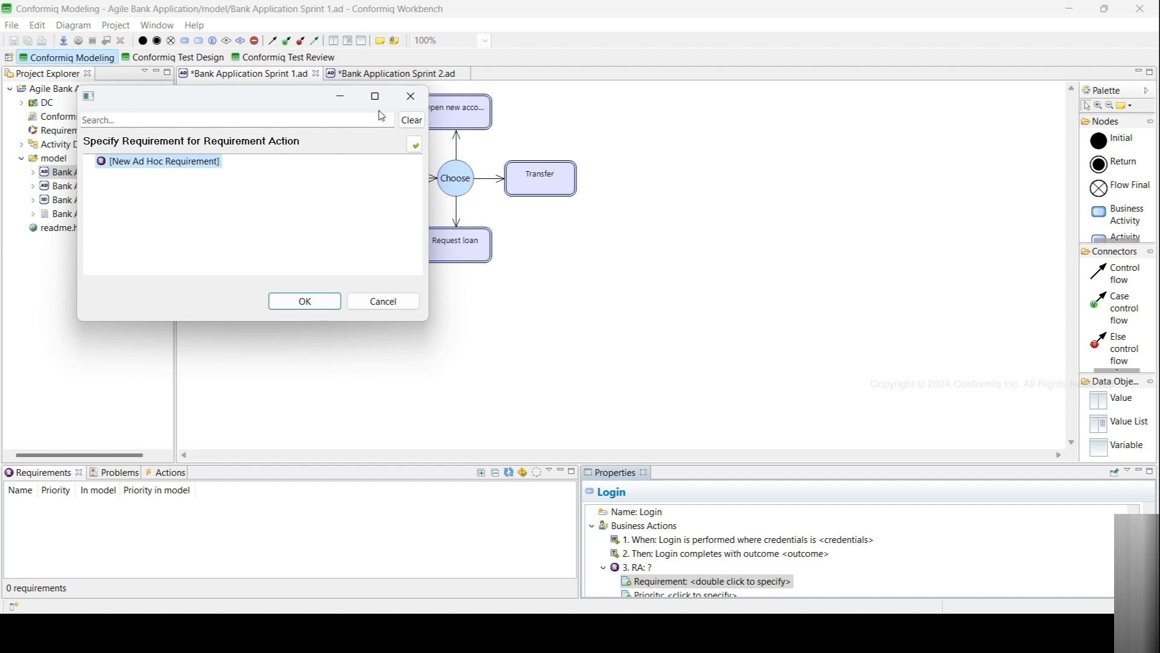
left_click(410, 97)
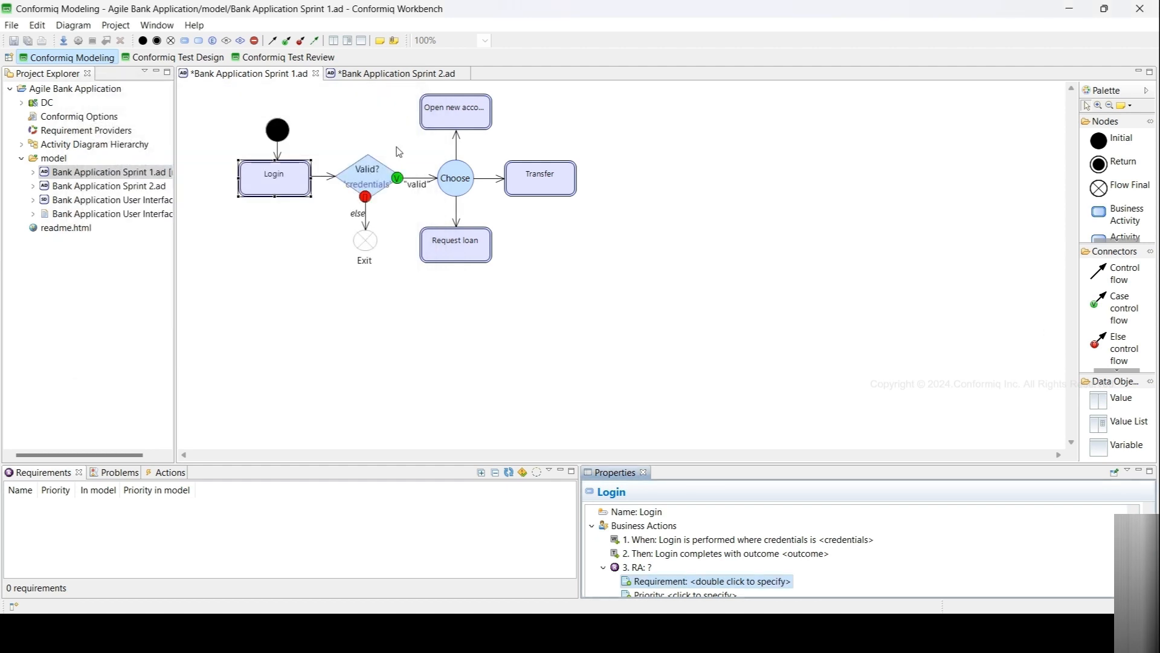
- Inspect the sample_req2 requirement action in the Sprint 2 Open new account node and the ad-hoc requirements list
left_click(369, 75)
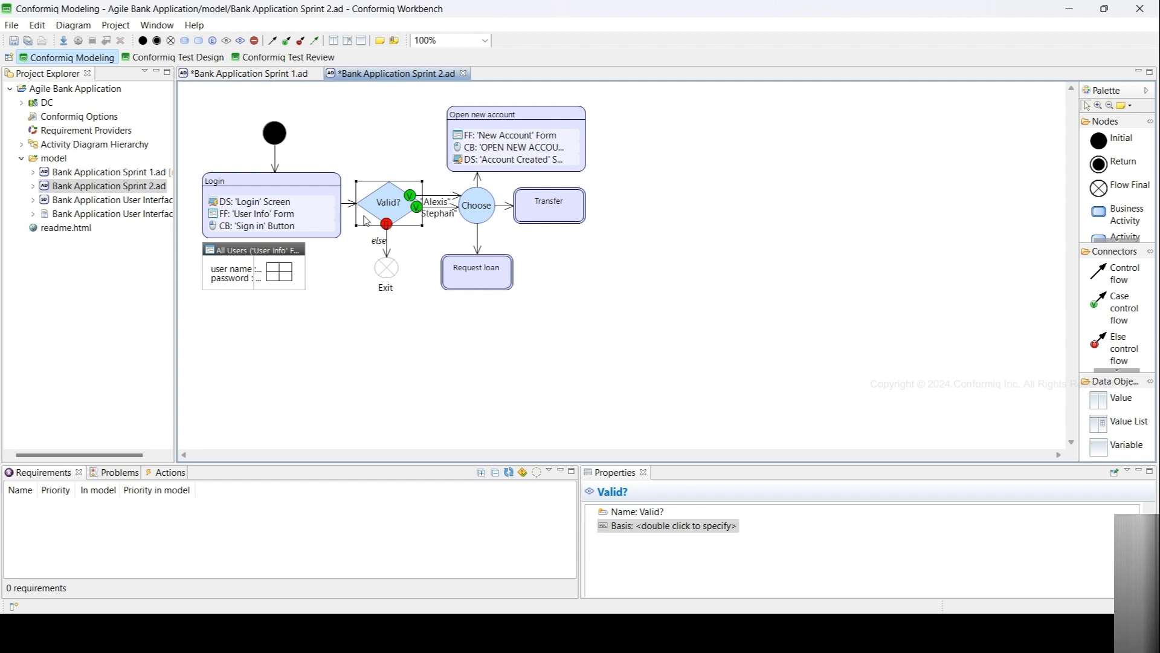
mouse_move(292, 187)
left_click(304, 158)
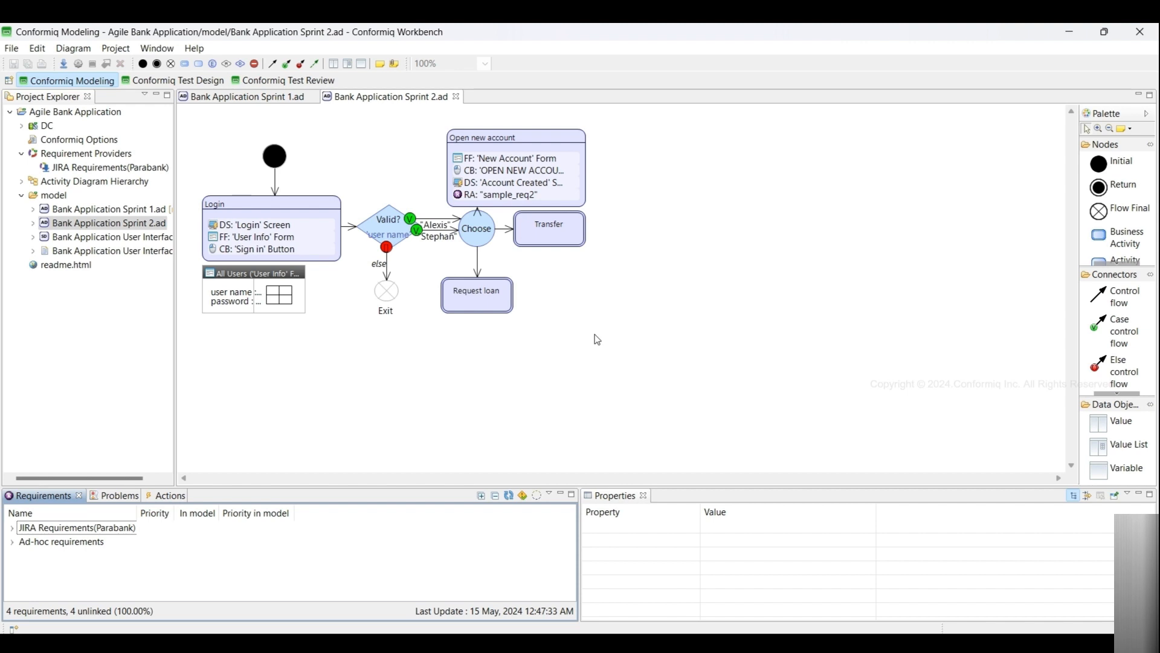
left_click(488, 201)
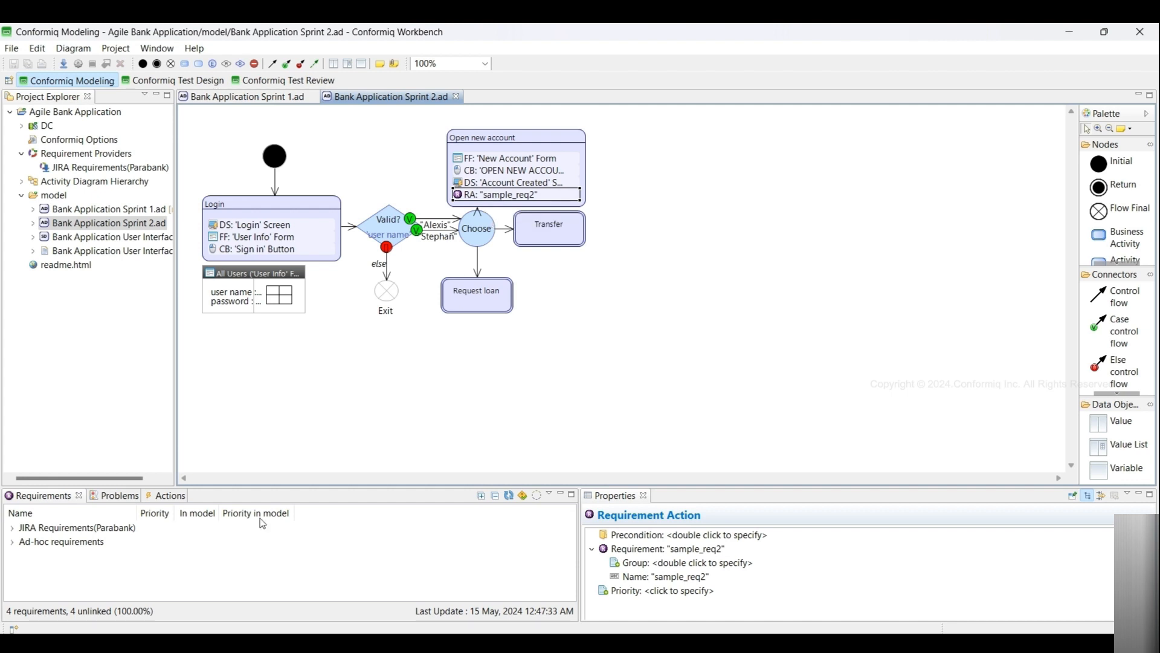
left_click(12, 528)
left_click(13, 529)
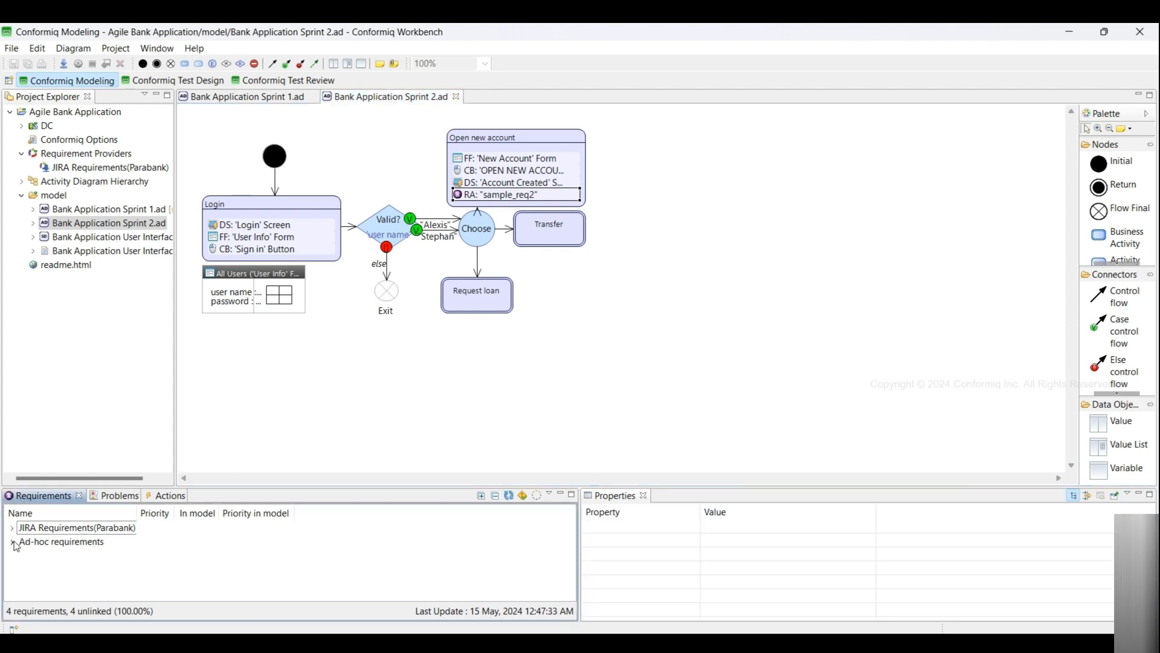
left_click(13, 542)
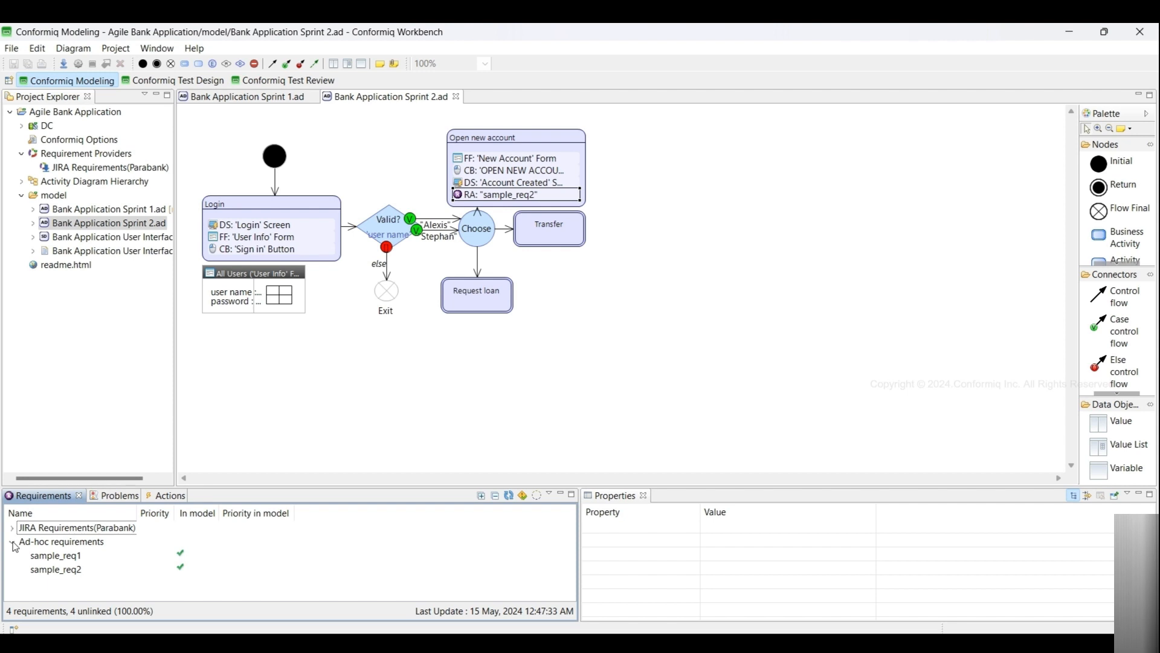
left_click(13, 542)
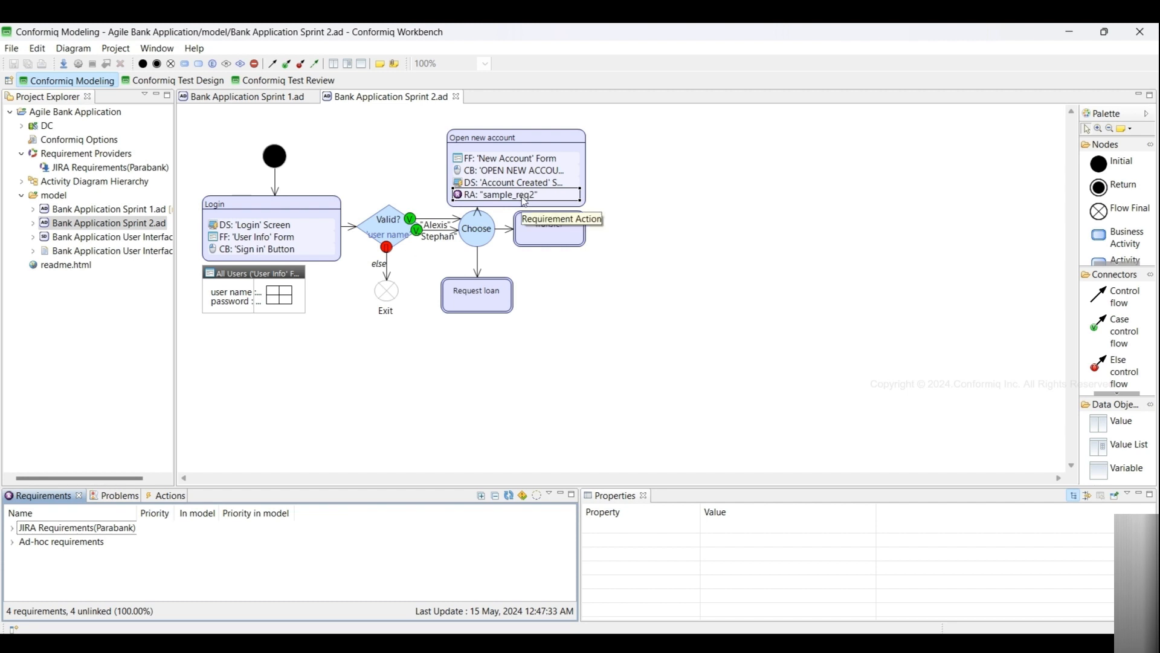
- Link the ad-hoc requirement sample_req2 to the Login node in the Sprint 2 diagram
left_click(13, 544)
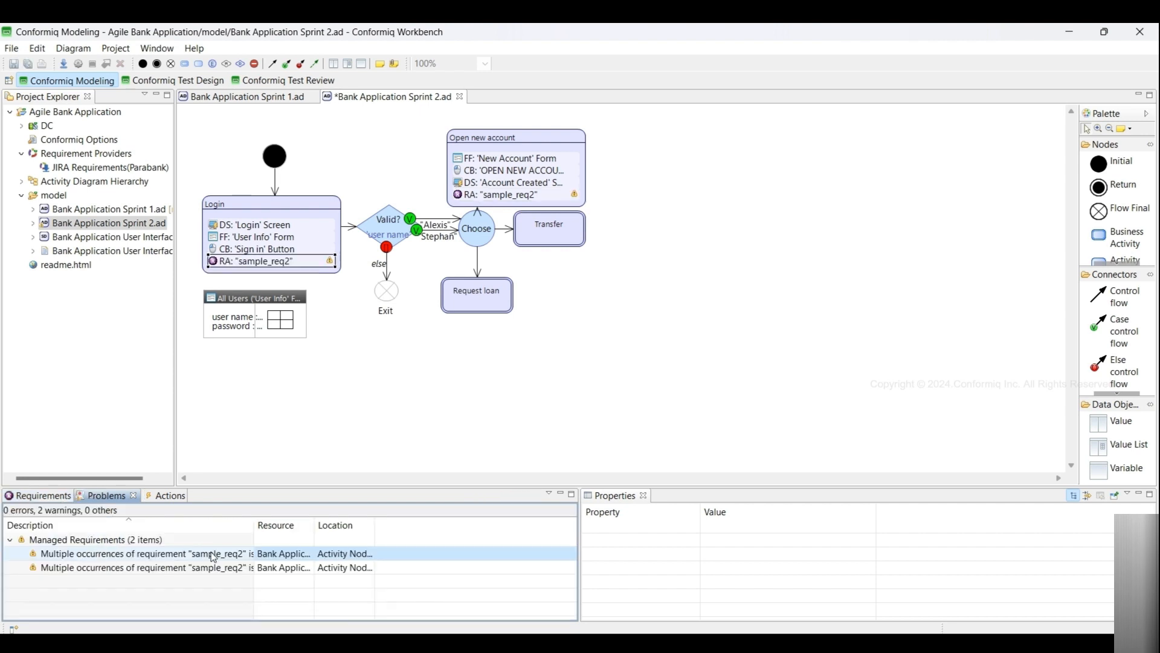
left_click(212, 556)
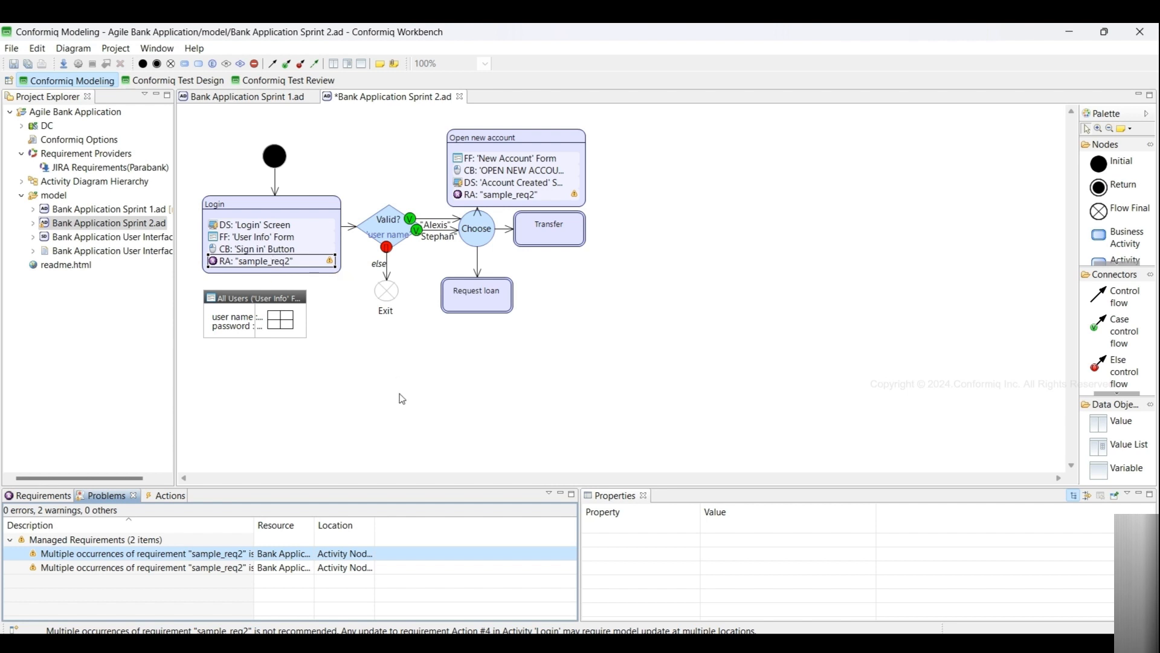
- In the Sprint 1 diagram, add a requirement action to the Request loan node linked to PAR-3: Registration Successful
key("ctrl+Page_Up")
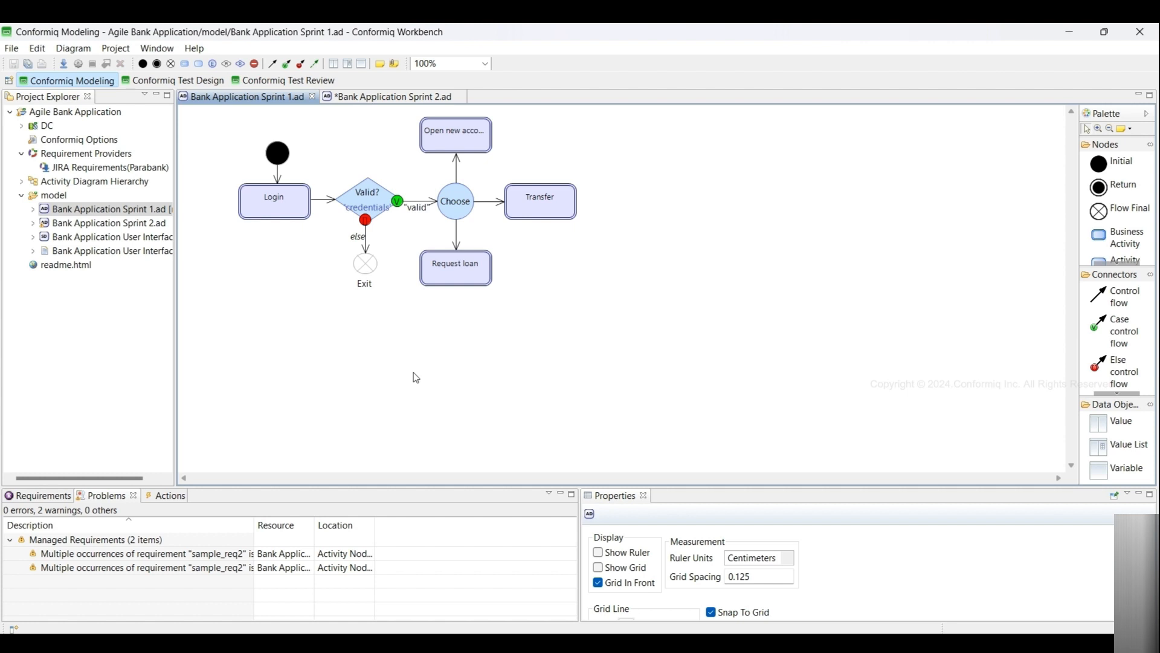
left_click(460, 272)
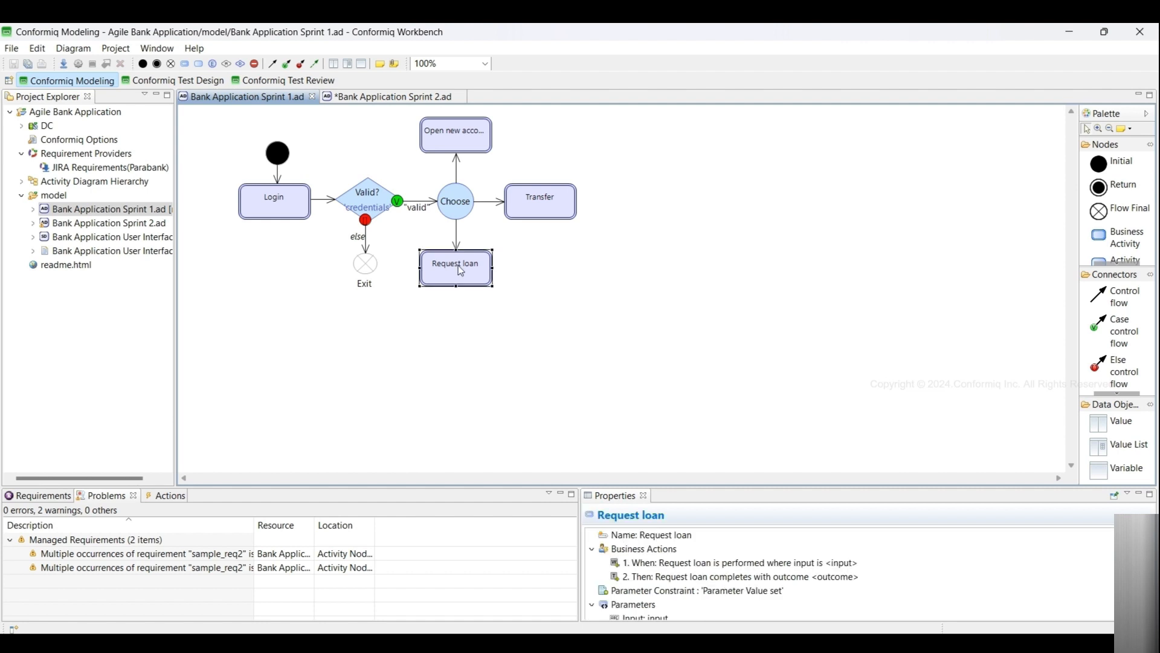
right_click(623, 551)
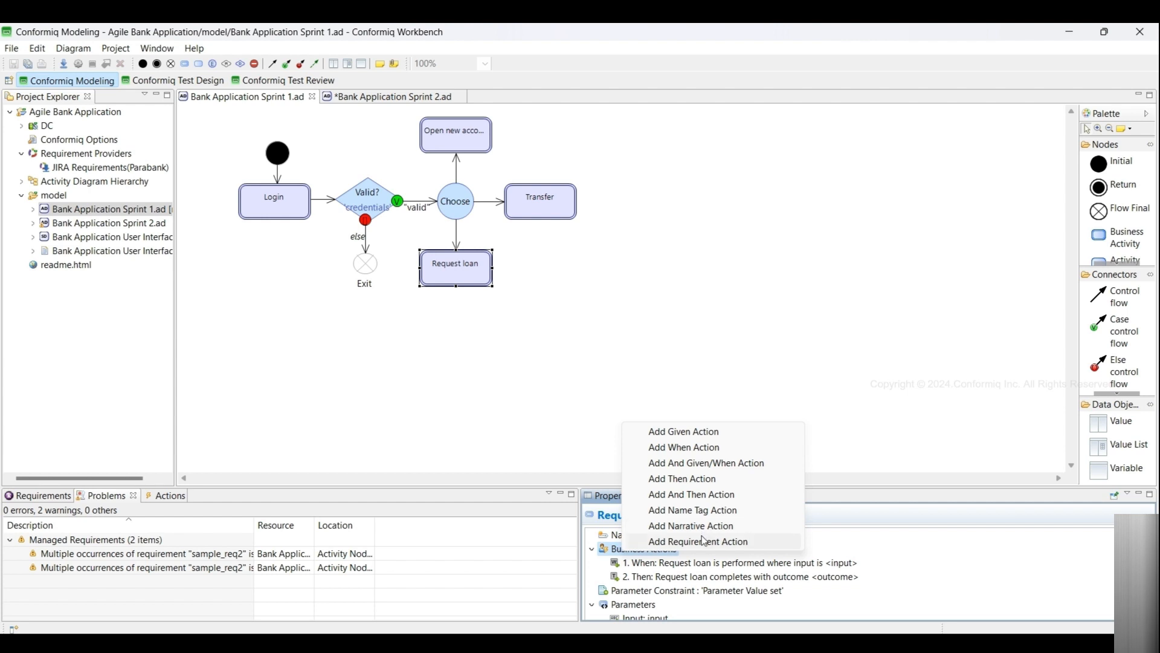
left_click(704, 540)
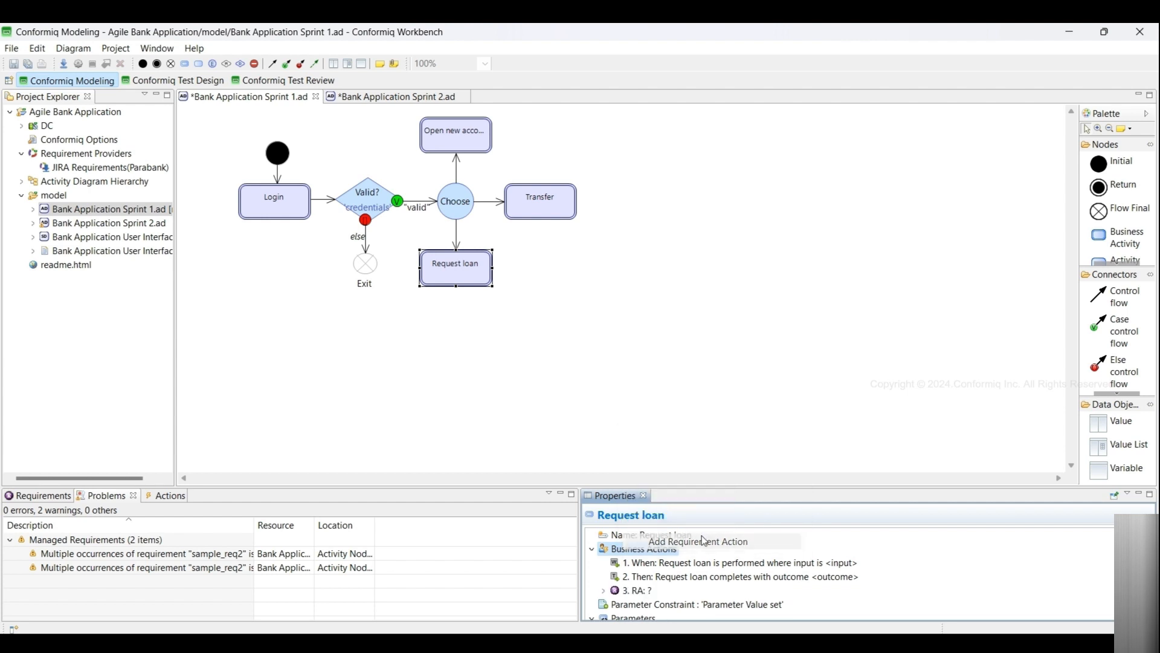
left_click(603, 590)
double_click(657, 604)
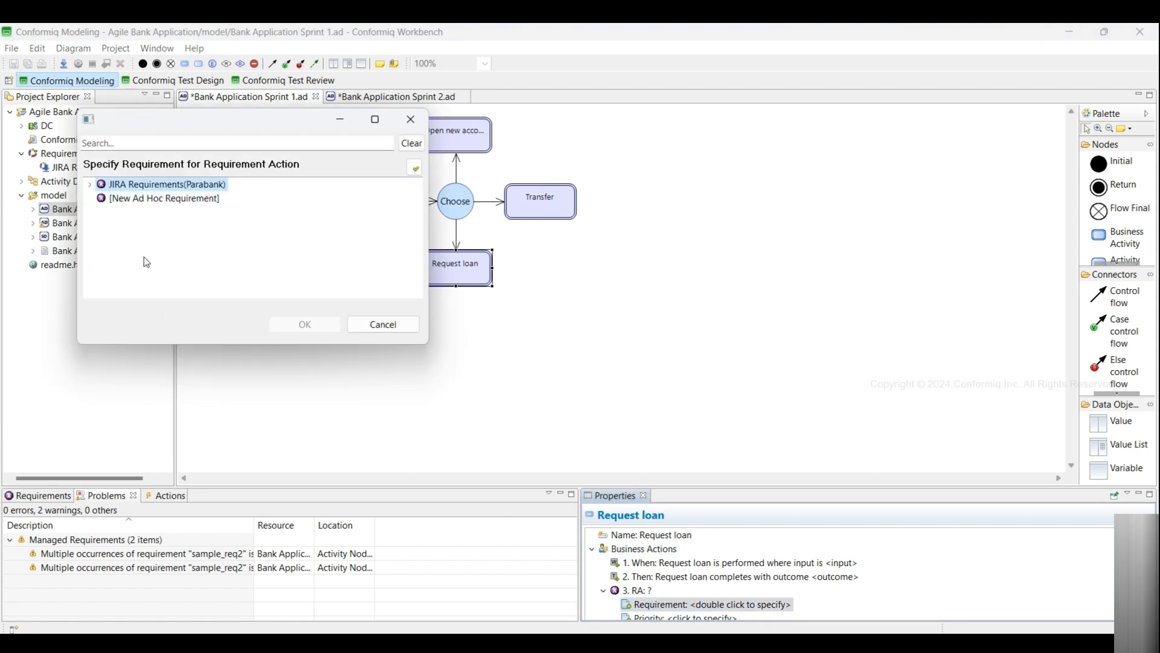
left_click(90, 185)
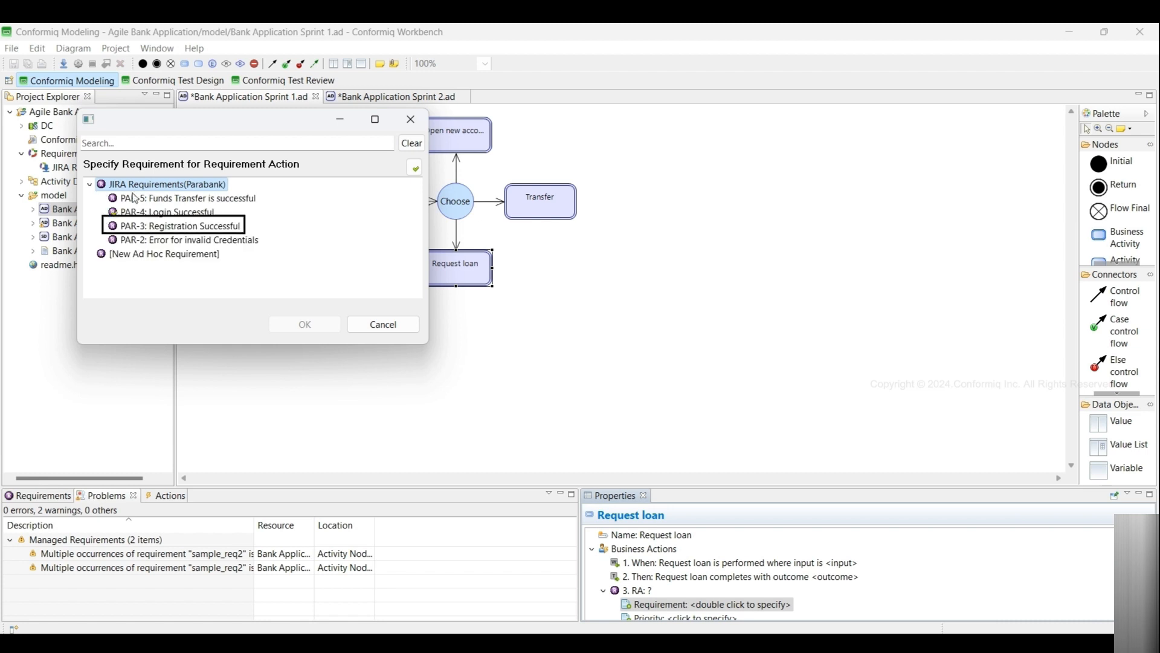
double_click(160, 227)
- Add a requirement action to the Transfer node linked to PAR-4: Login Successful, and save the diagram
left_click(540, 201)
right_click(631, 550)
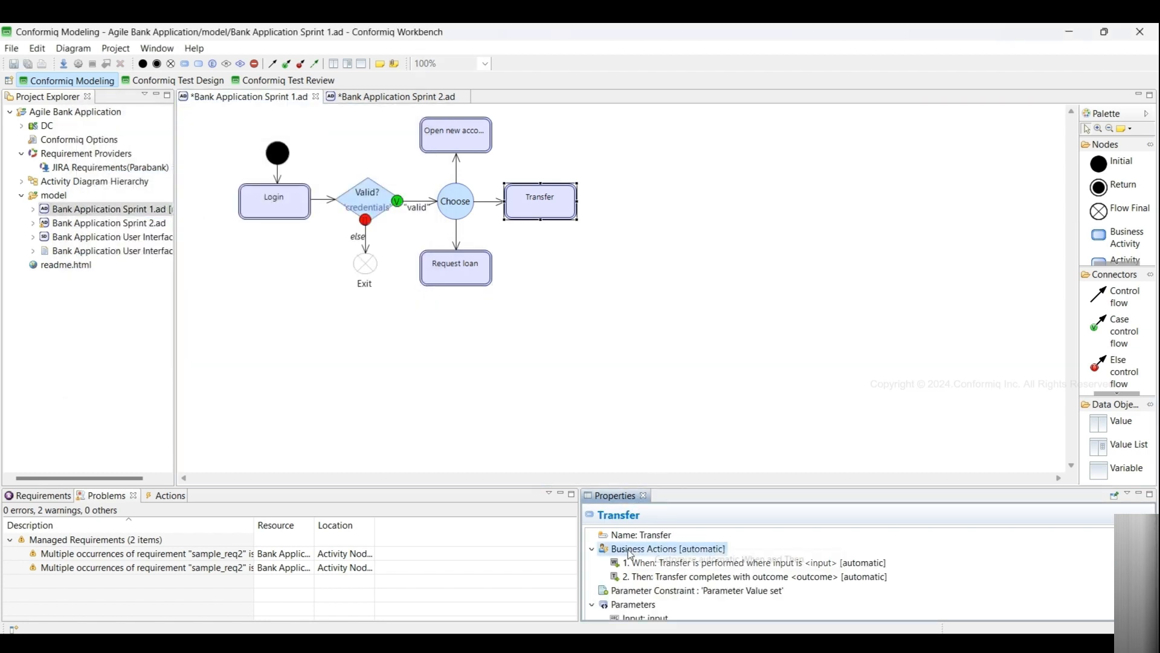
left_click(692, 559)
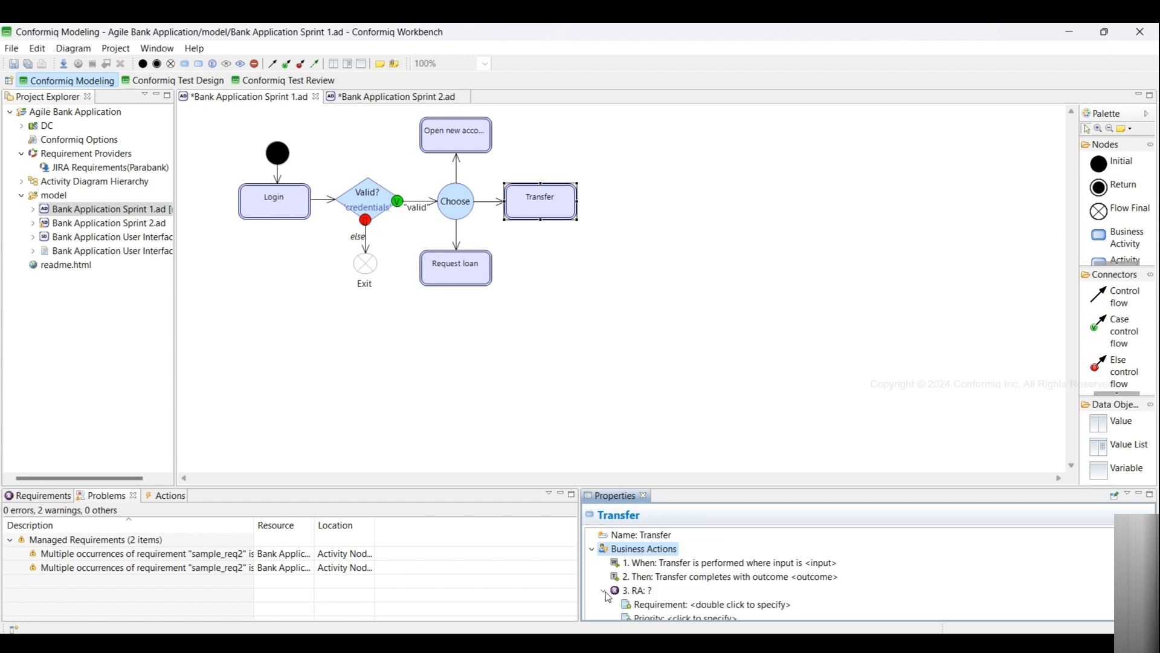
double_click(710, 604)
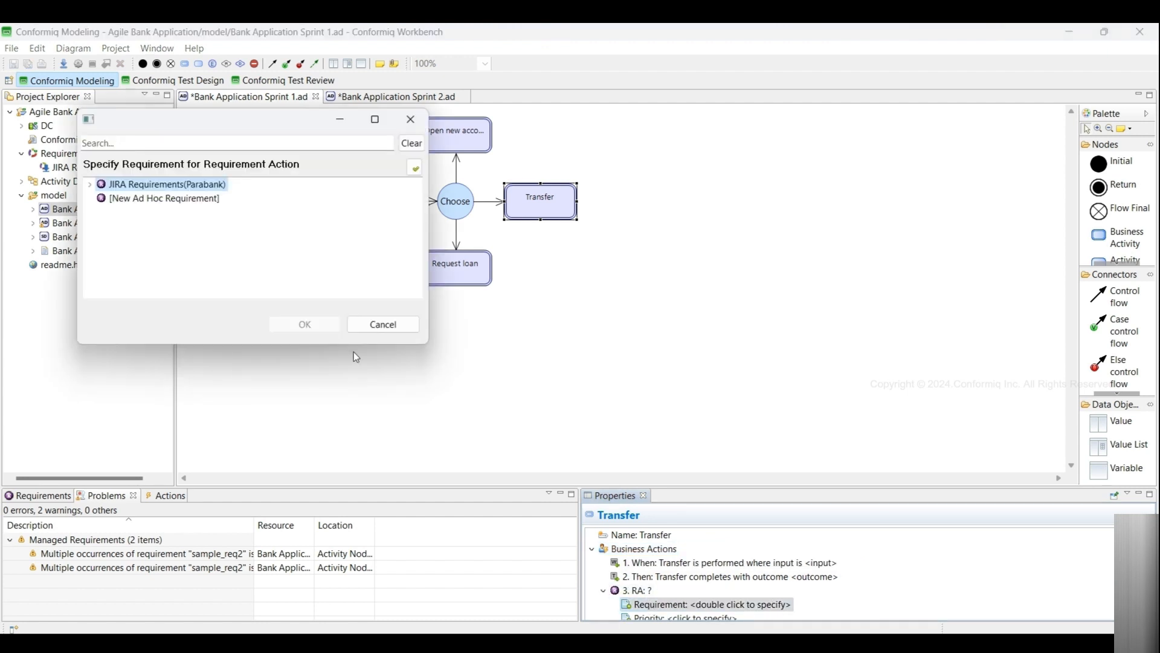
left_click(89, 184)
left_click(128, 212)
double_click(128, 214)
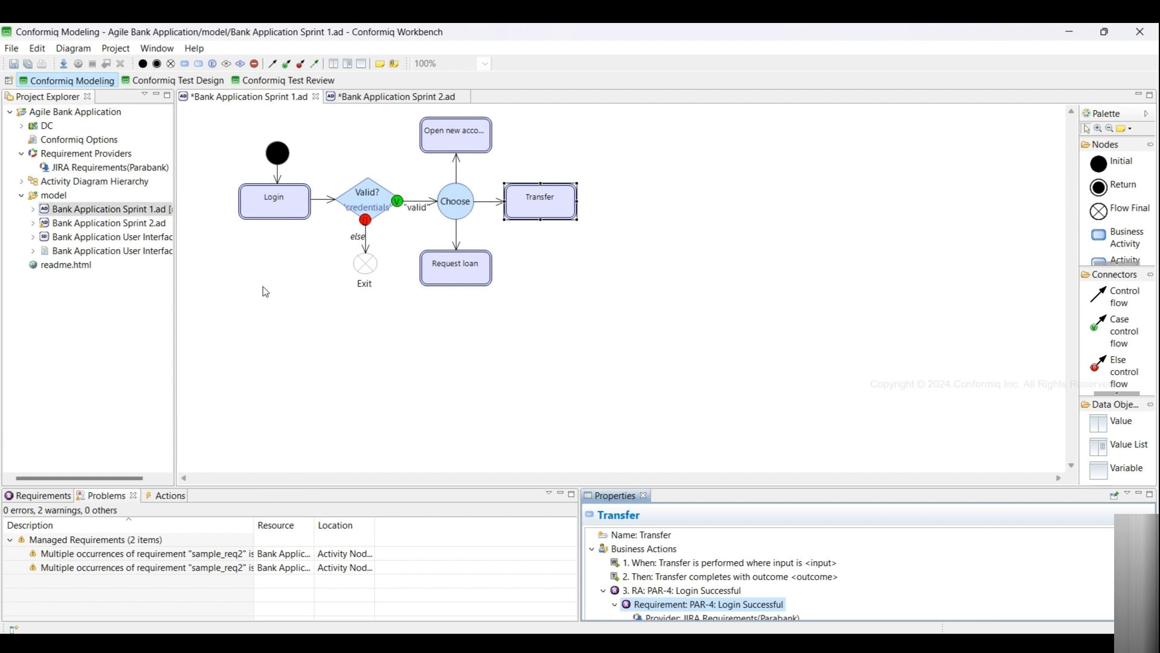
key("ctrl+s")
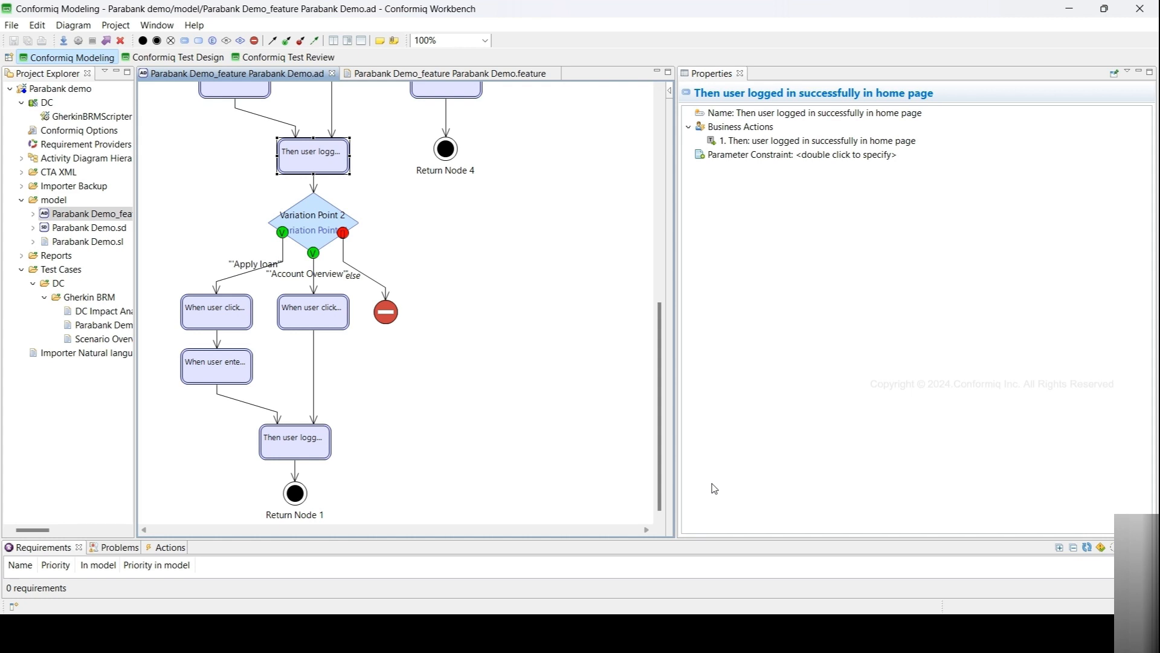
- Open the Valid login 1 test case in Test Review and inspect its steps, including the Custom Input fields
left_click(283, 58)
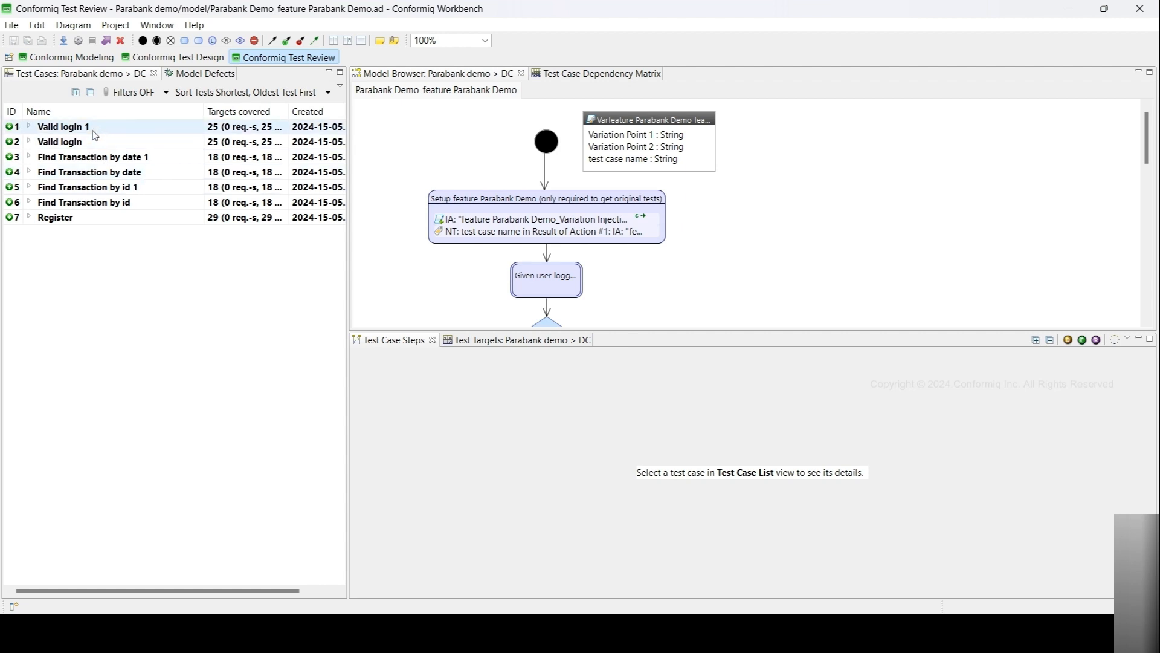
left_click(94, 134)
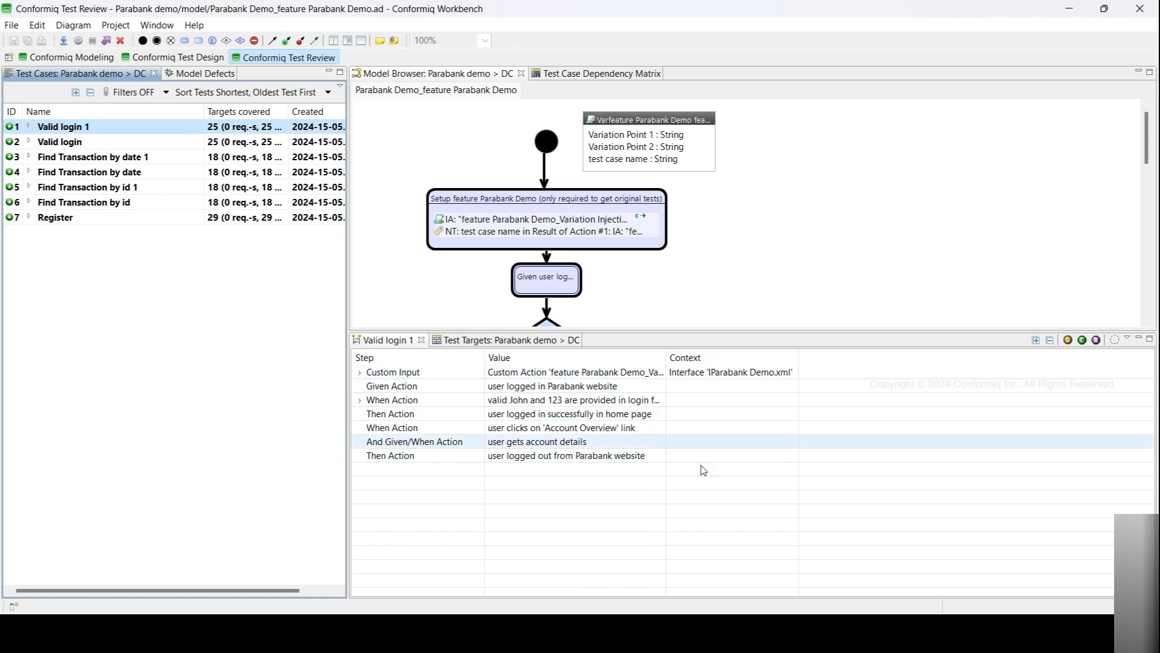
left_click(361, 373)
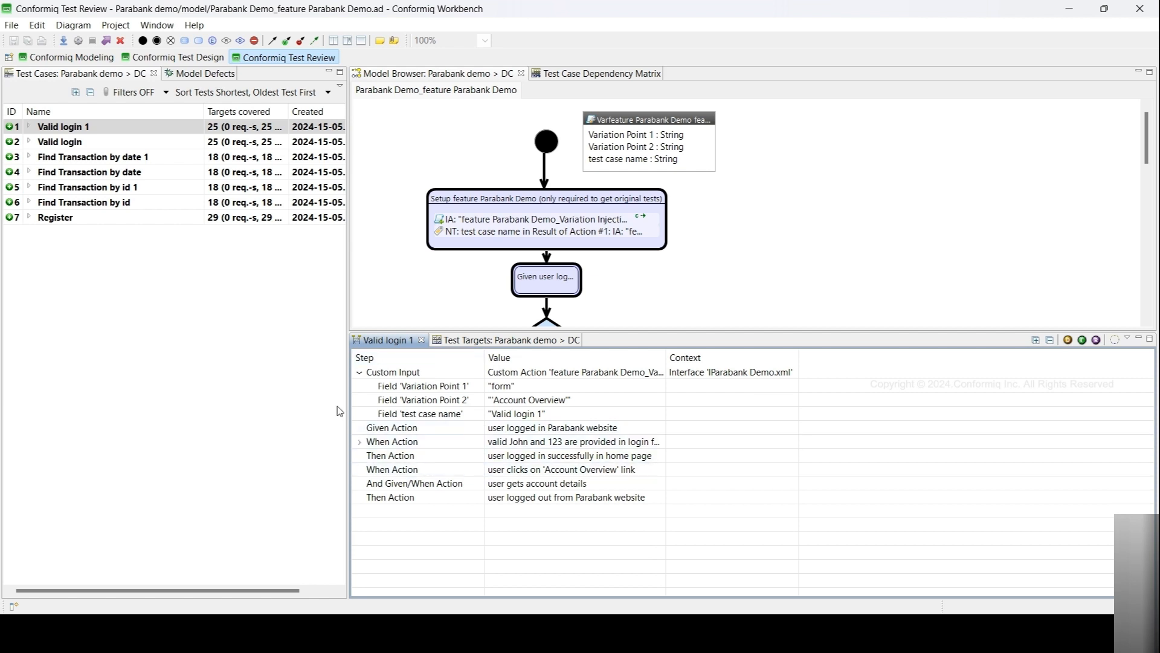
scroll(619, 269, "down", 5)
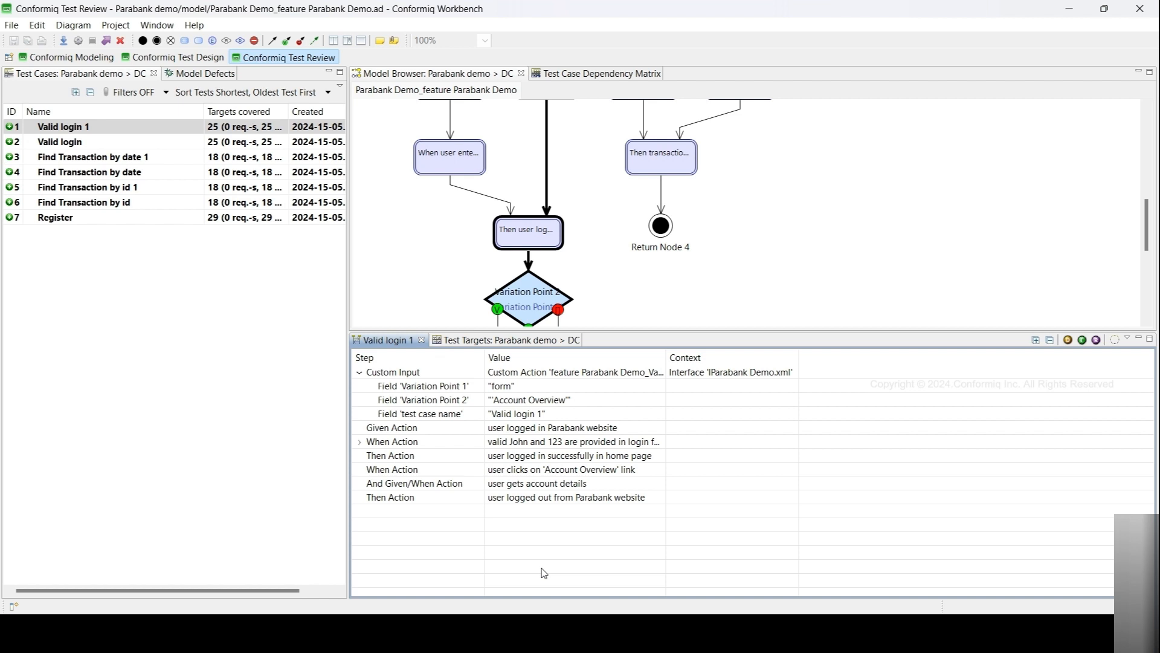
- Enable the preference to enlarge the Test Case Steps in Conformiq Test Review and restart the workbench
left_click(153, 27)
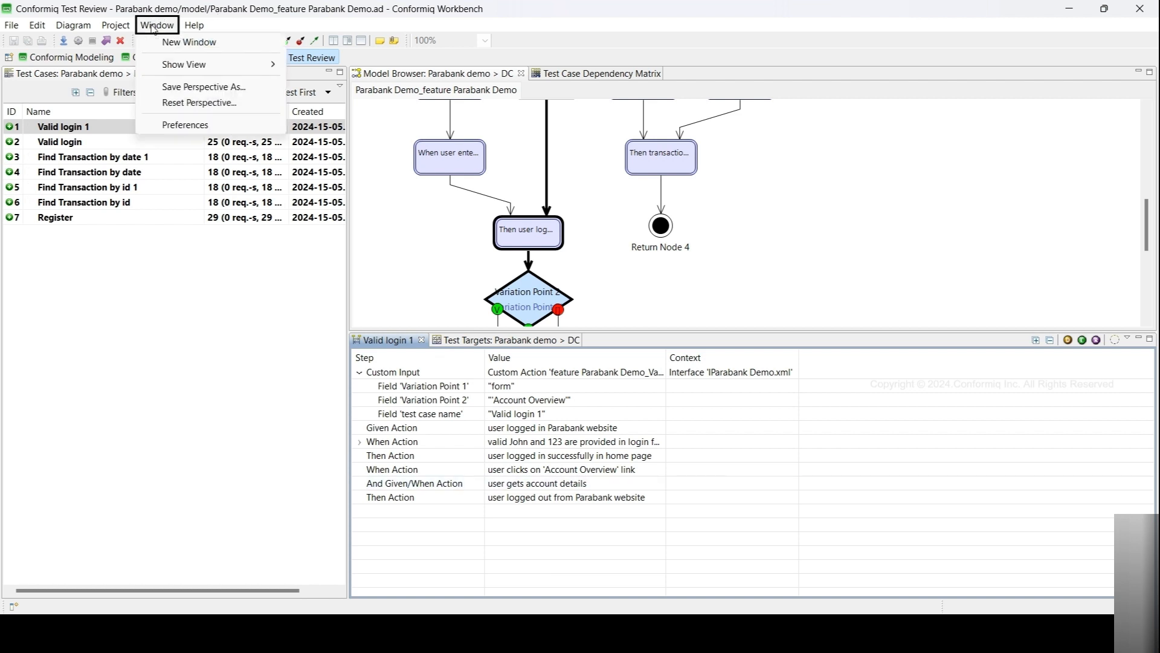
left_click(183, 127)
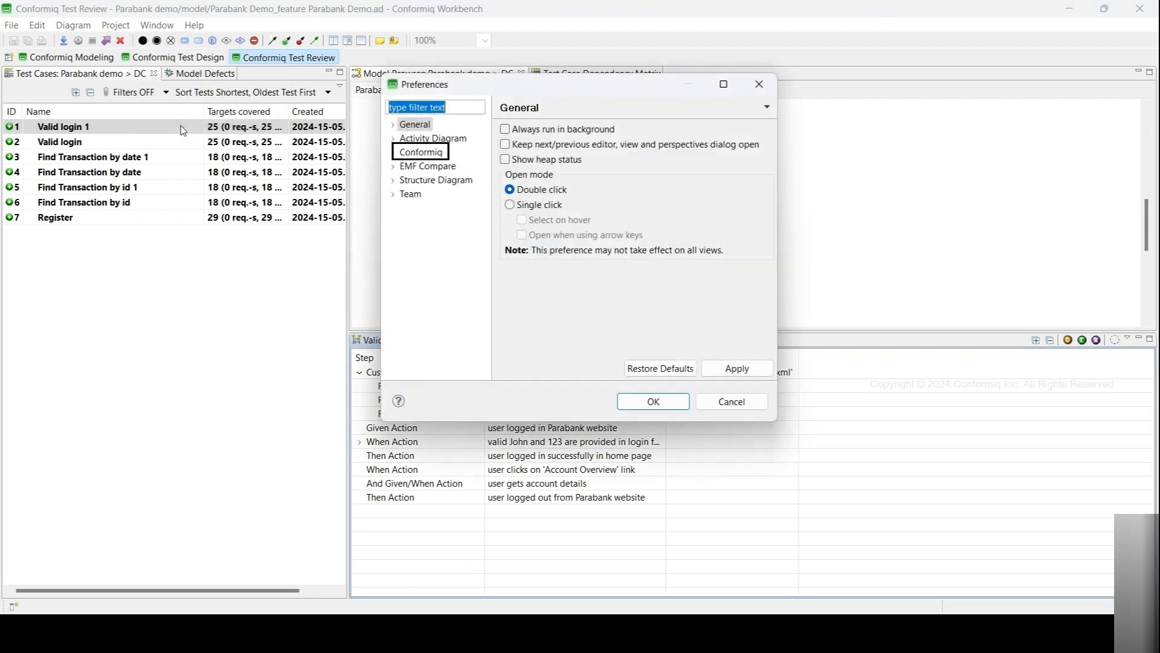
left_click(393, 152)
left_click(417, 193)
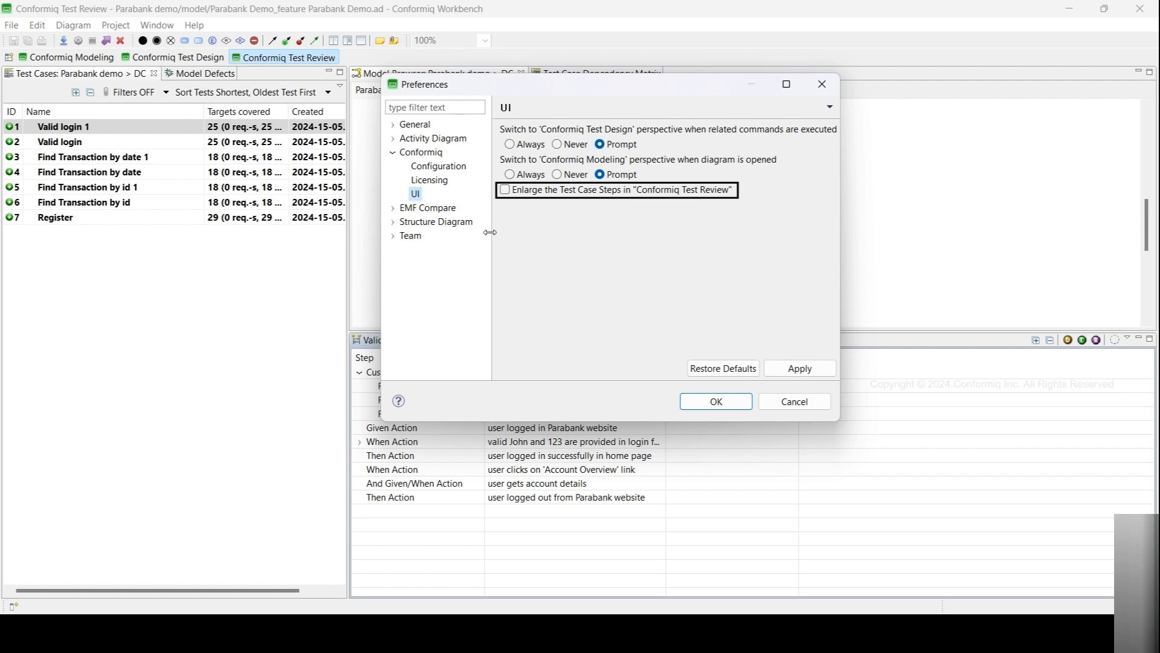
left_click(505, 190)
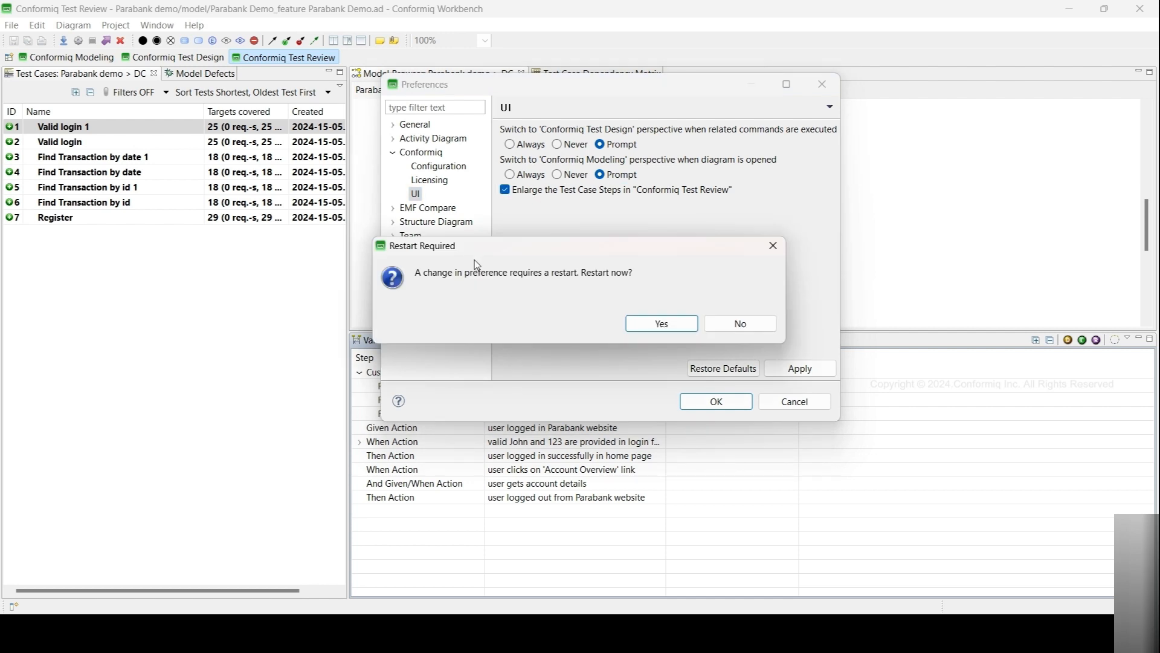
left_click(652, 332)
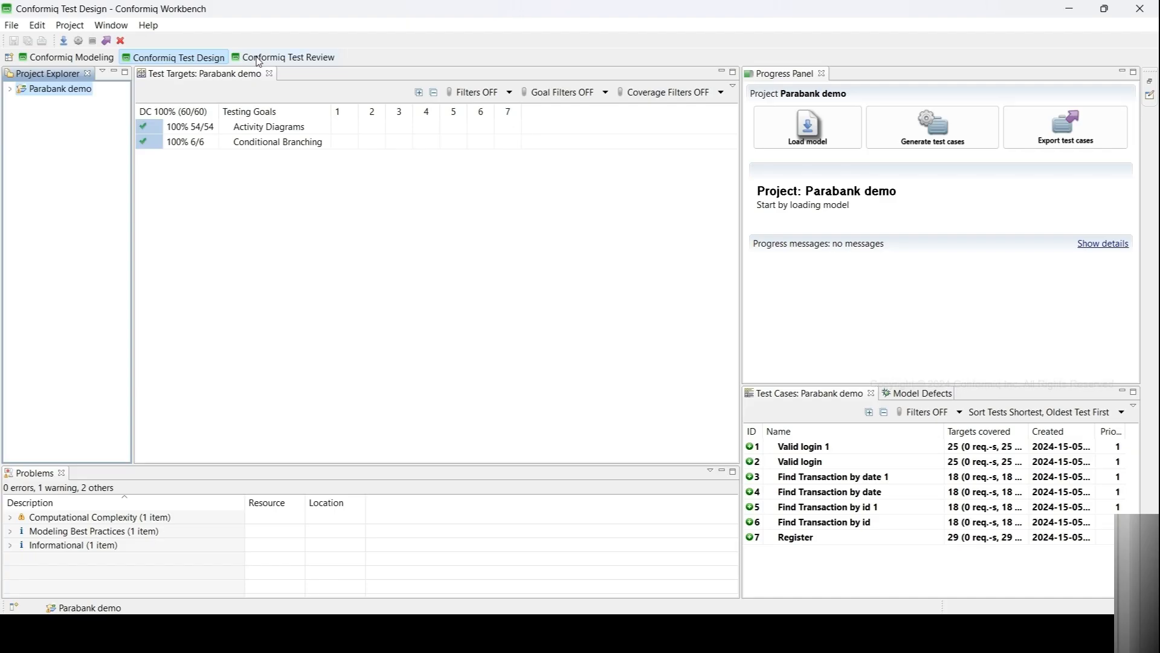
- Review the enlarged test case steps of Valid login 1 and Find Transaction by date 1
left_click(284, 57)
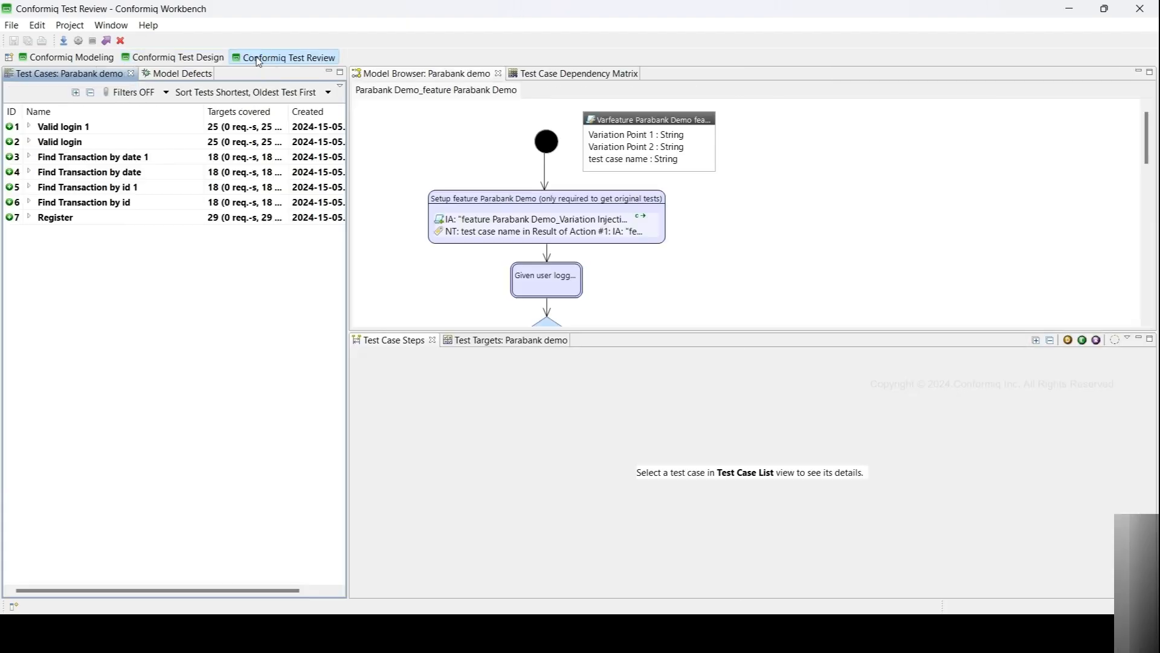
left_click(101, 129)
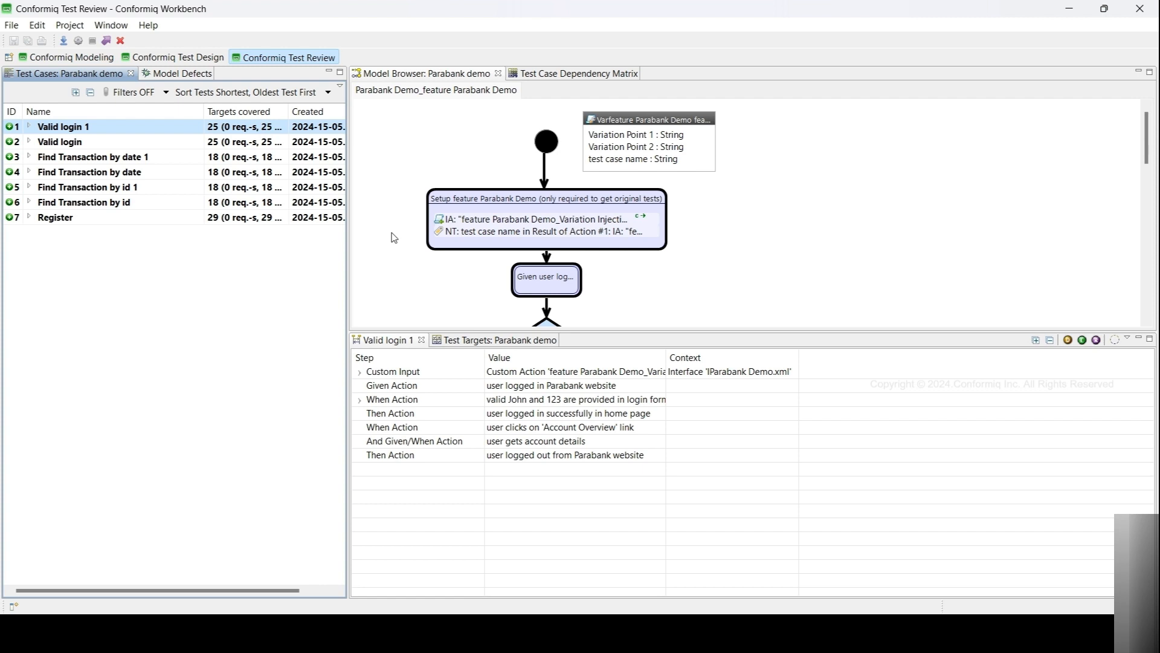
scroll(394, 237, "down", 5)
scroll(394, 237, "down", 3)
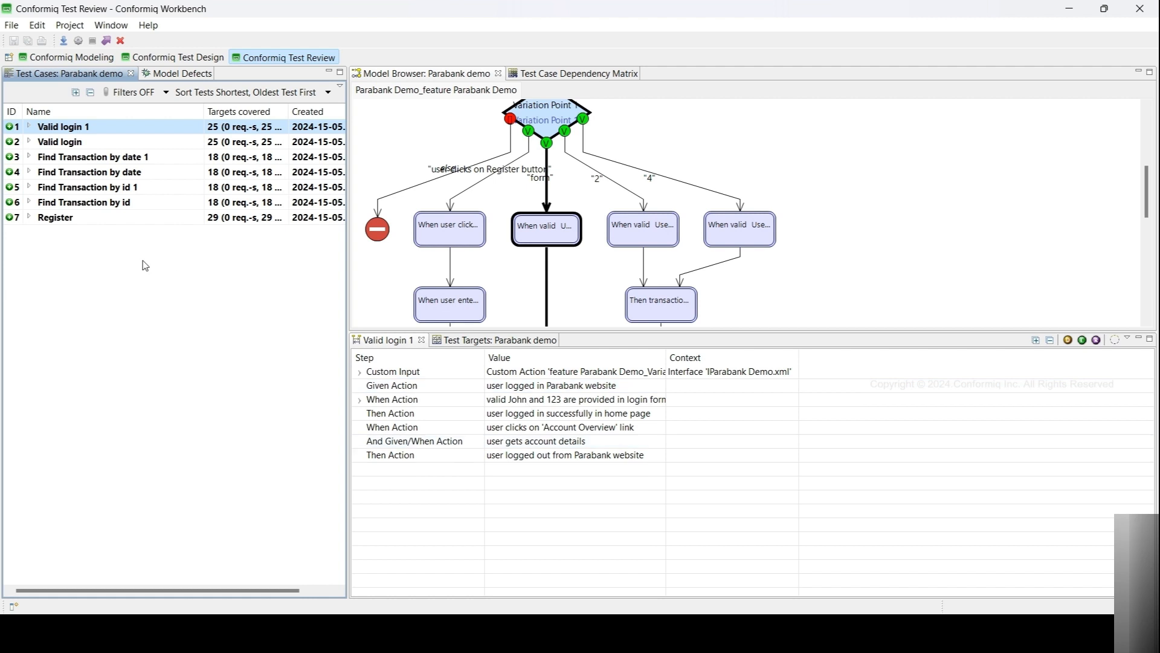
left_click(101, 162)
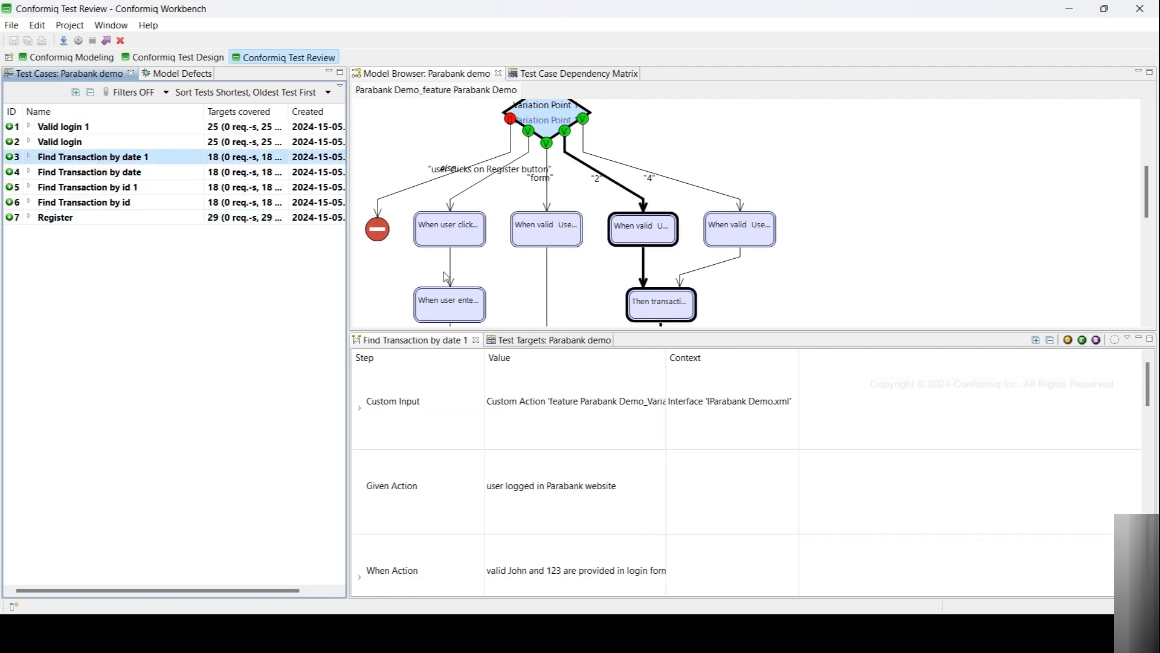
scroll(695, 484, "down", 4)
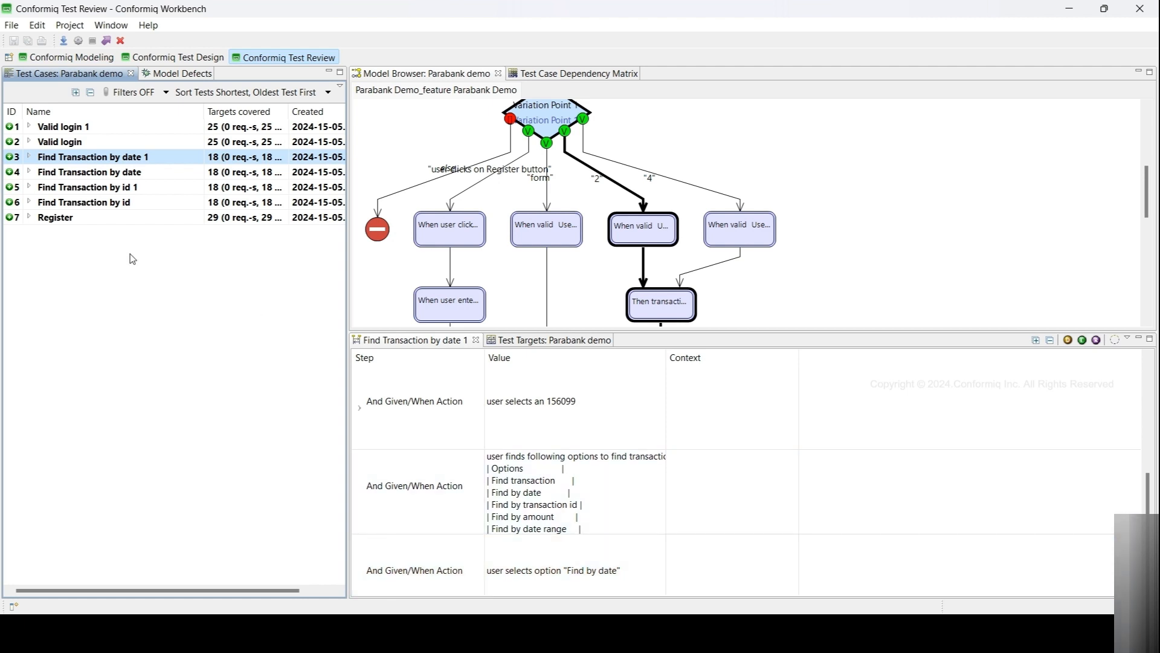
left_click(72, 128)
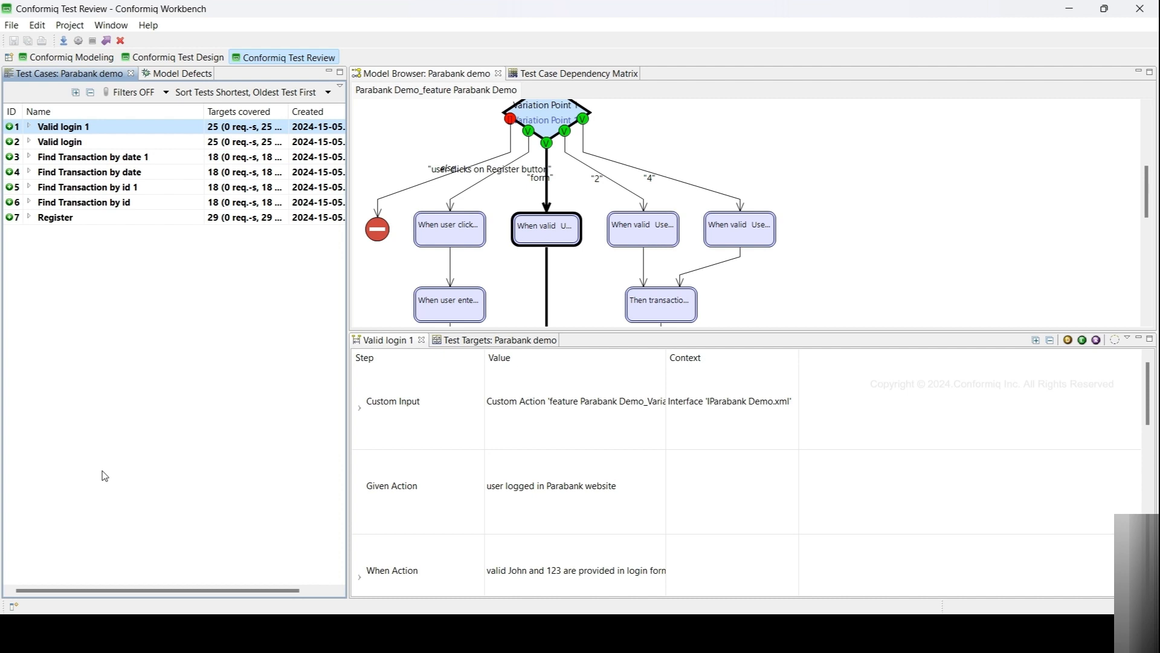